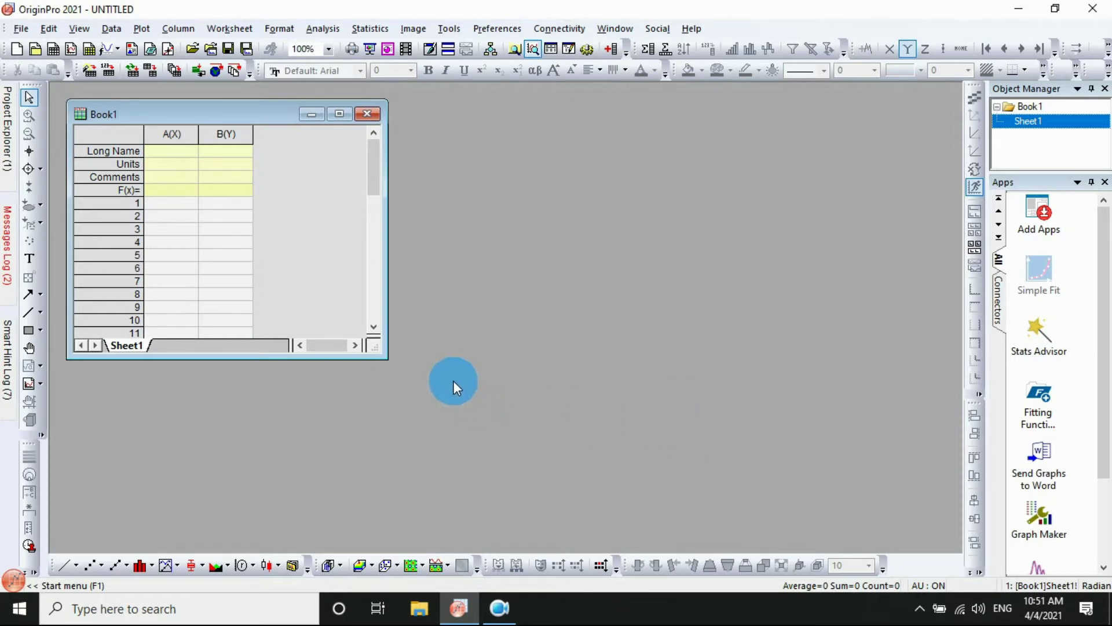
Open the Stacked Bar Chart project from the Desktop and maximize its Book1 workbook
left_click(29, 29)
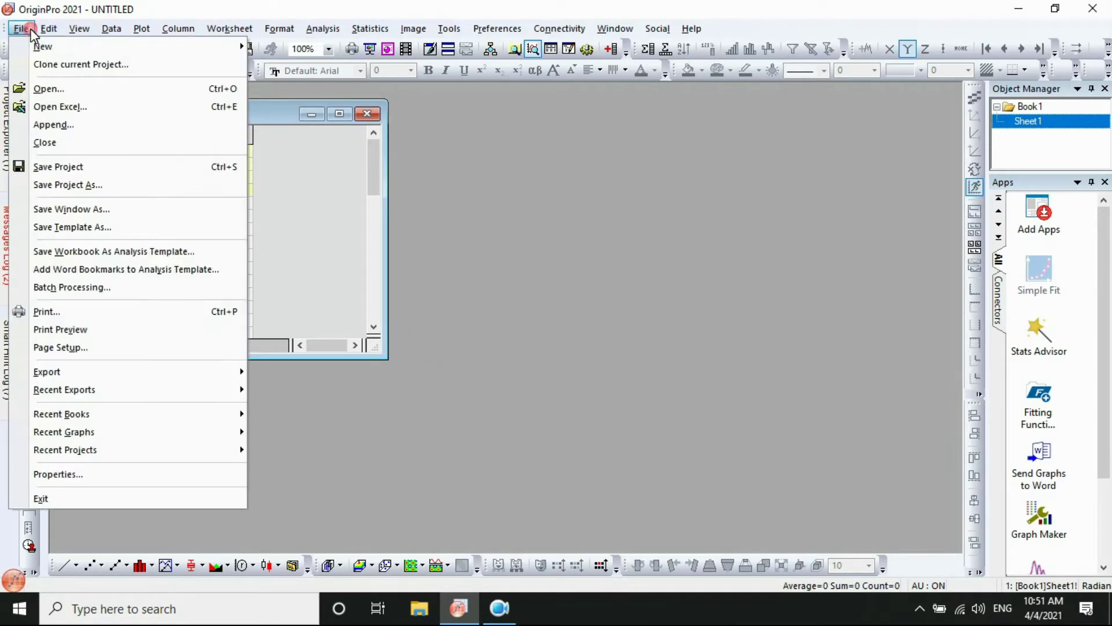
left_click(65, 88)
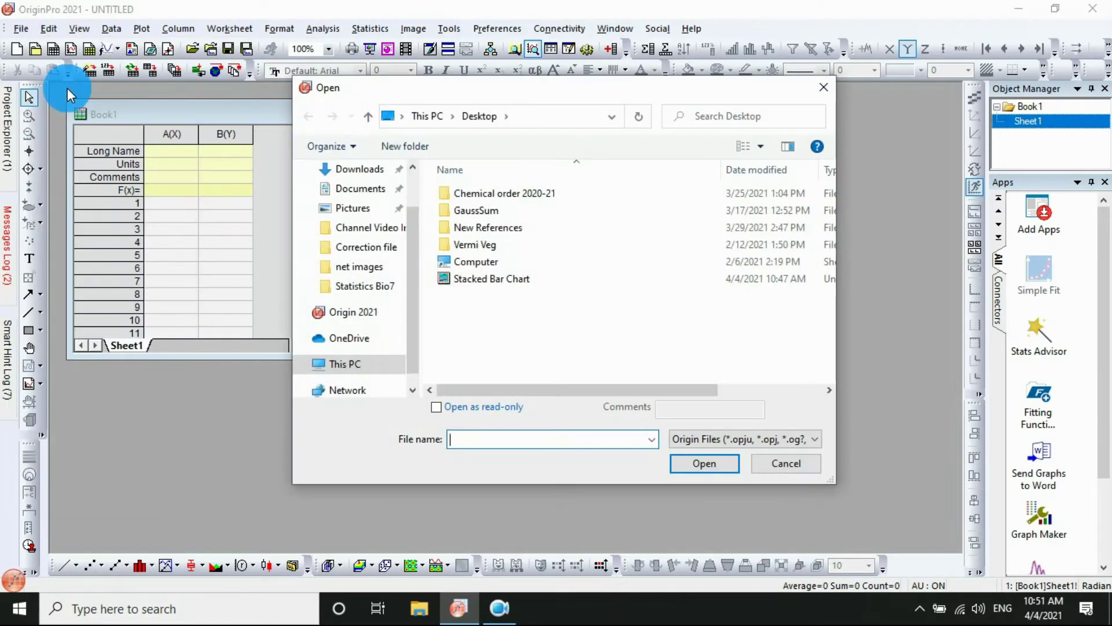
left_click(484, 284)
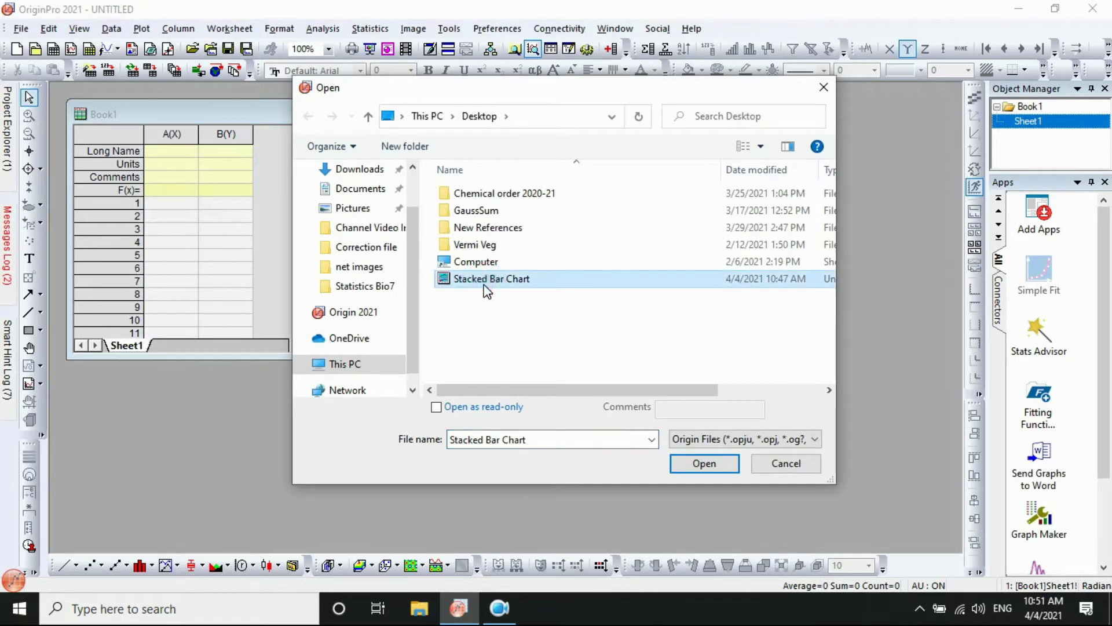
left_click(690, 463)
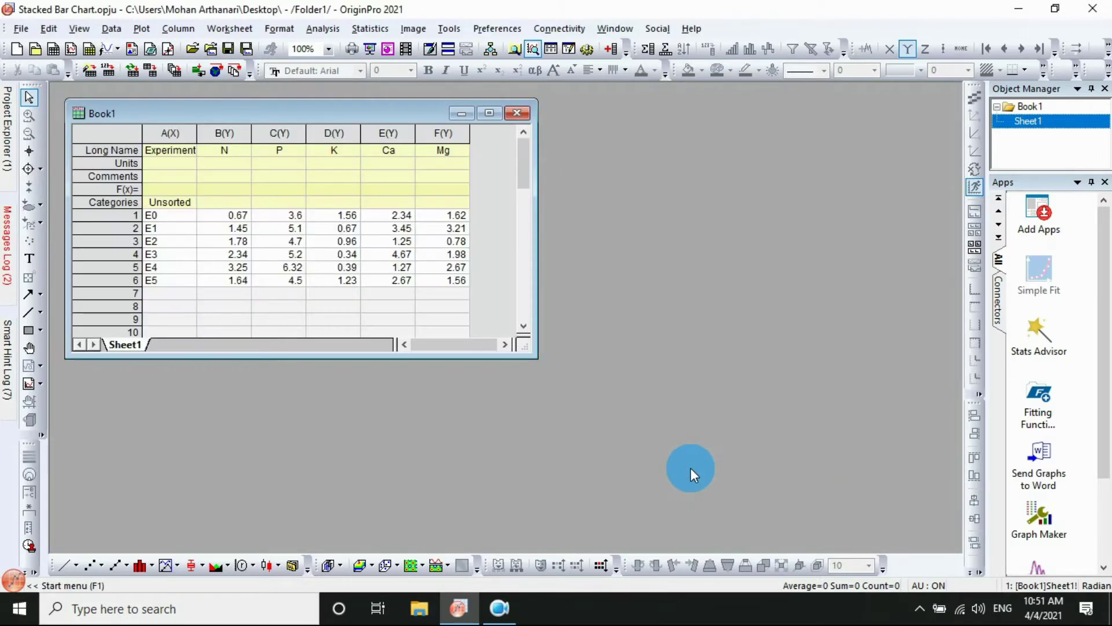
left_click(489, 113)
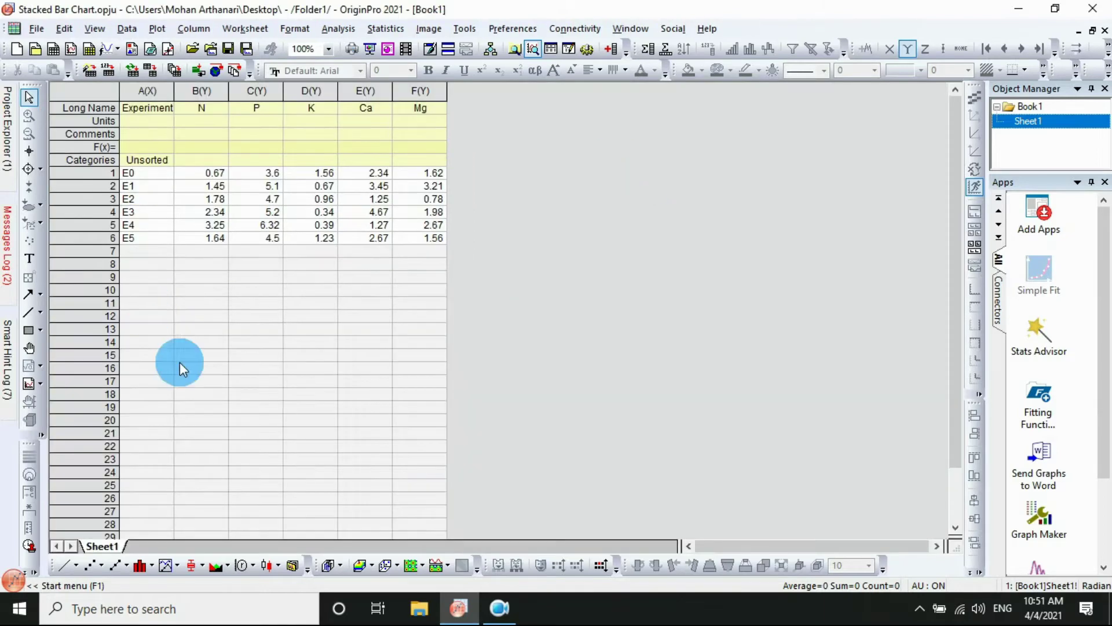
Plot the entire worksheet as a Stacked Bar graph and move the legend to the right, clear of the bars
left_click(113, 100)
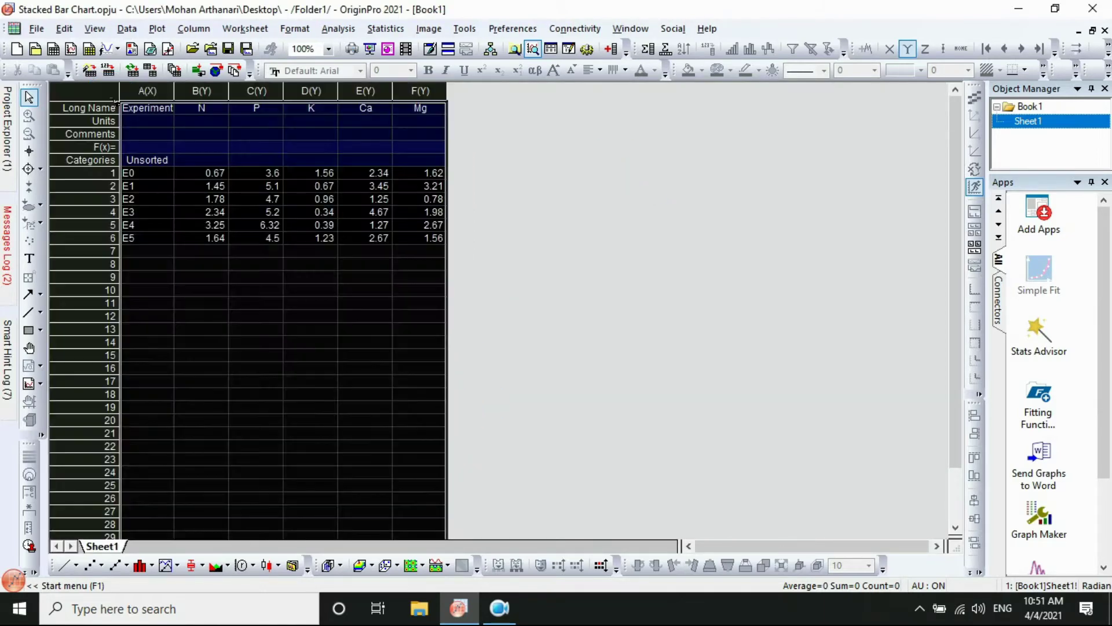
left_click(158, 33)
mouse_move(196, 89)
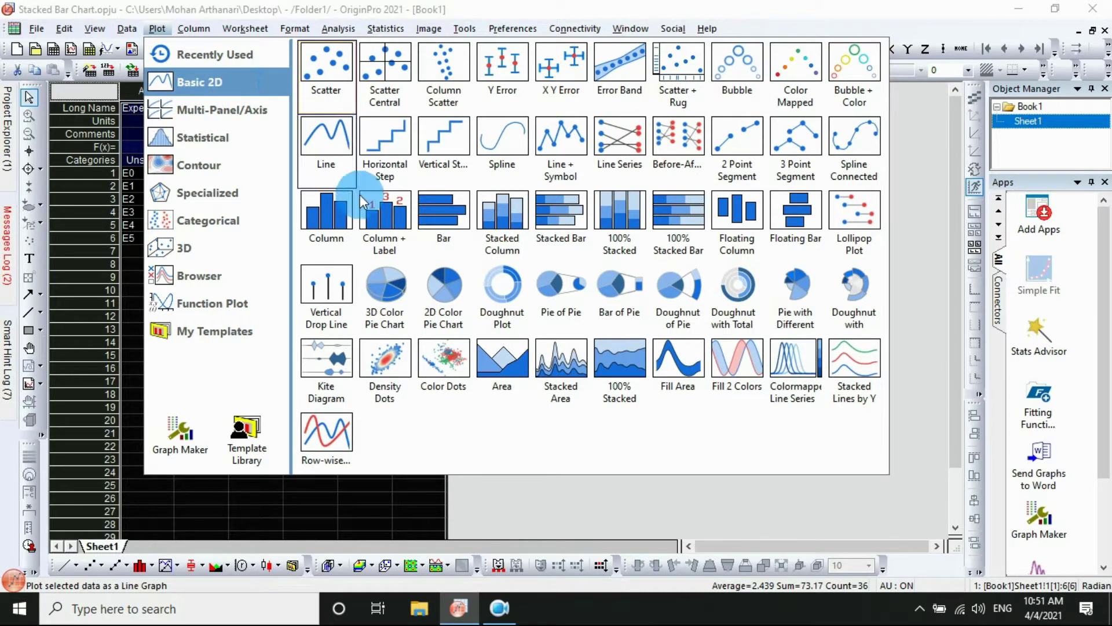
left_click(562, 248)
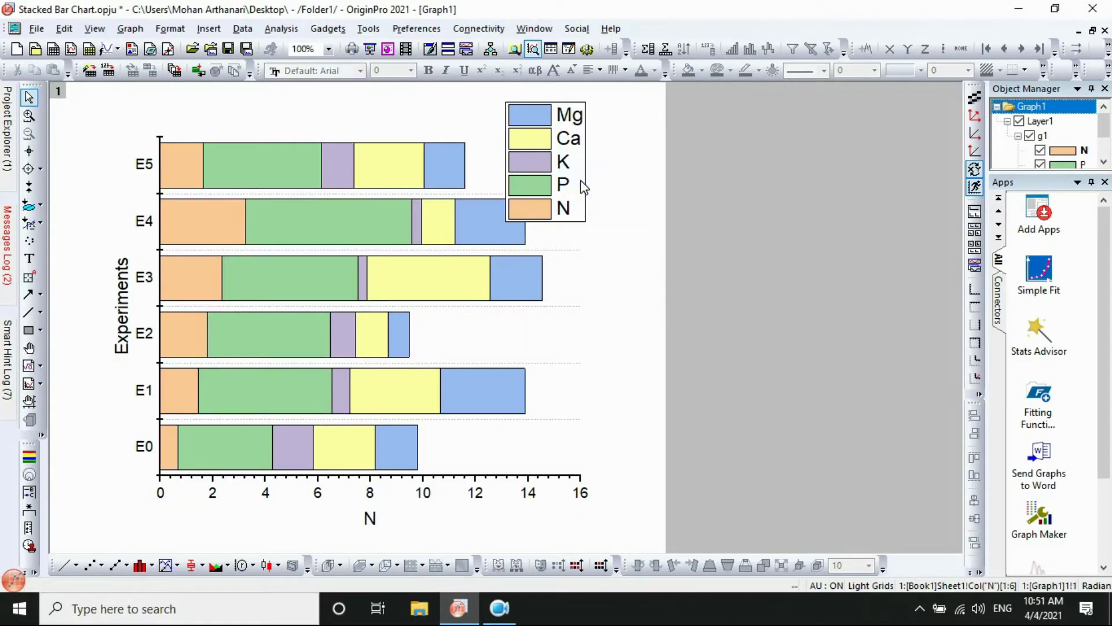
left_click_drag(582, 187, 652, 186)
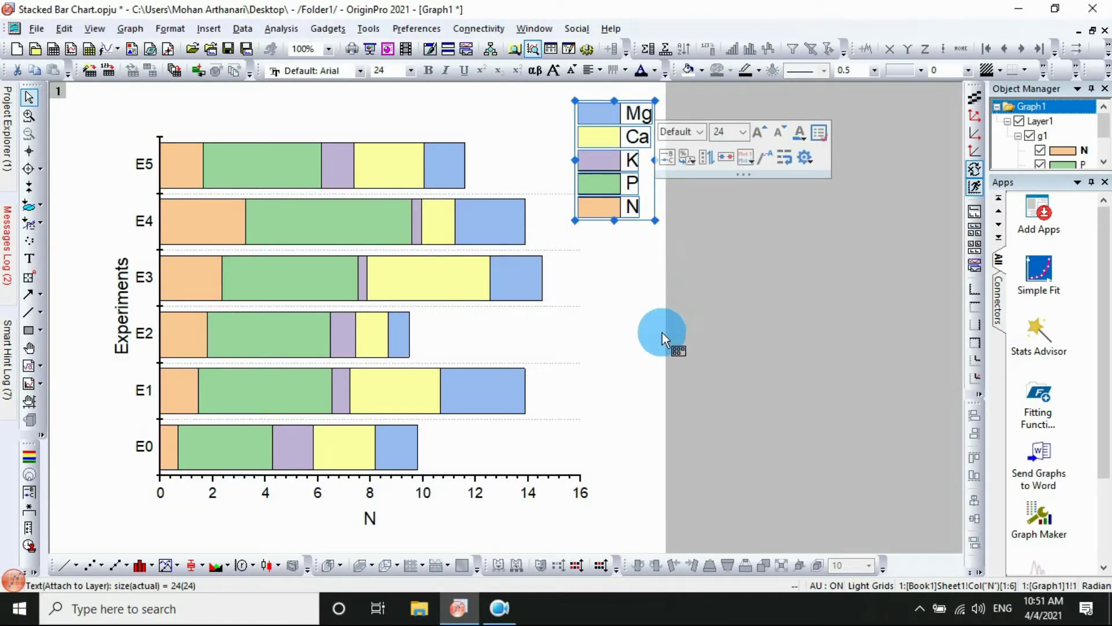
Delete the horizontal axis's tick labels and change that axis's title to mg/g
left_click(422, 495)
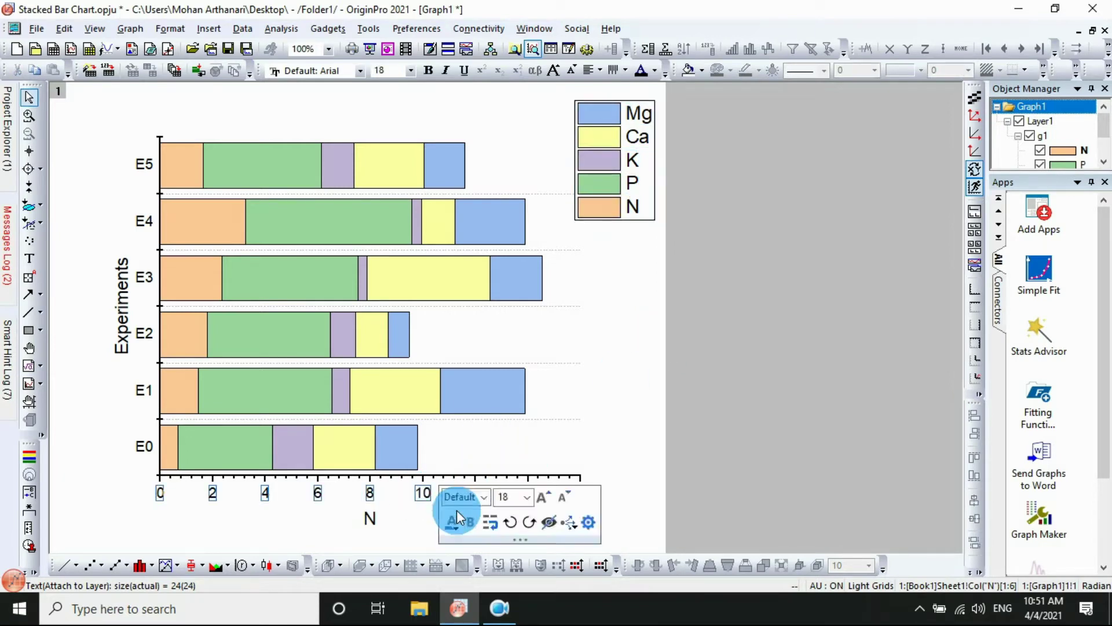
left_click(456, 510)
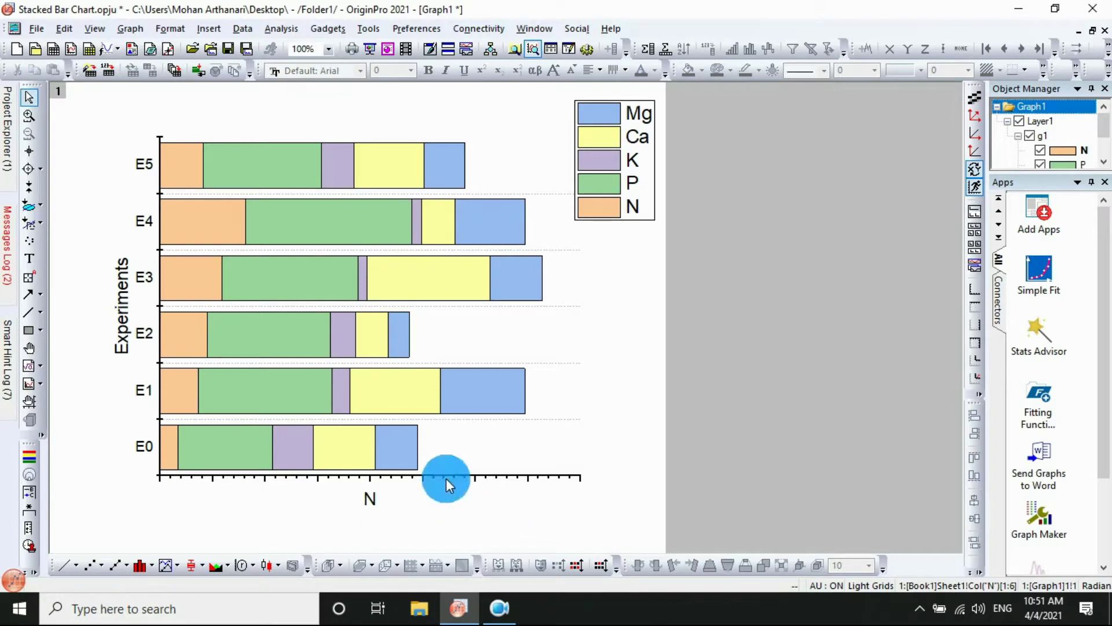
left_click(373, 501)
double_click(377, 502)
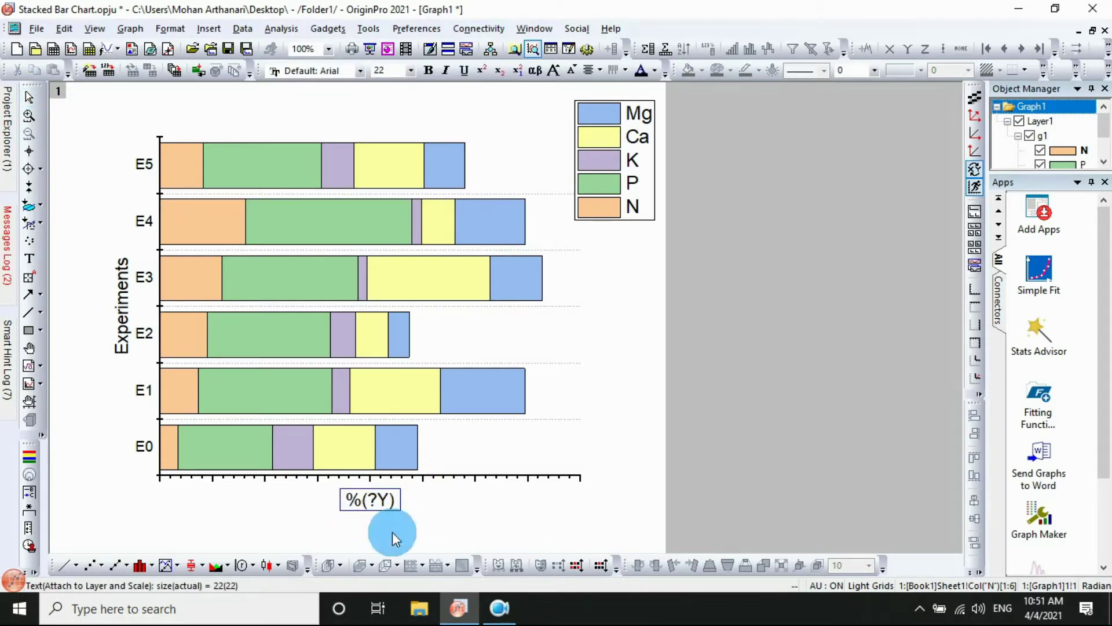
key("BackSpace")
key("BackSpace")
key("BackSpace")
key("BackSpace")
key("BackSpace")
type("mg/g")
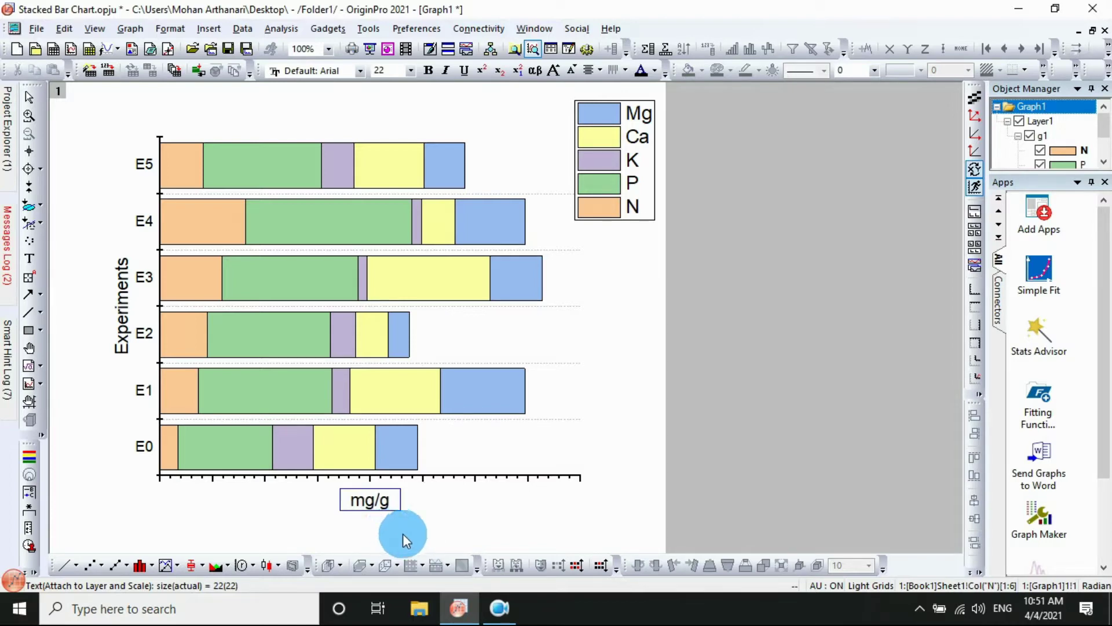
left_click(481, 492)
left_click(253, 408)
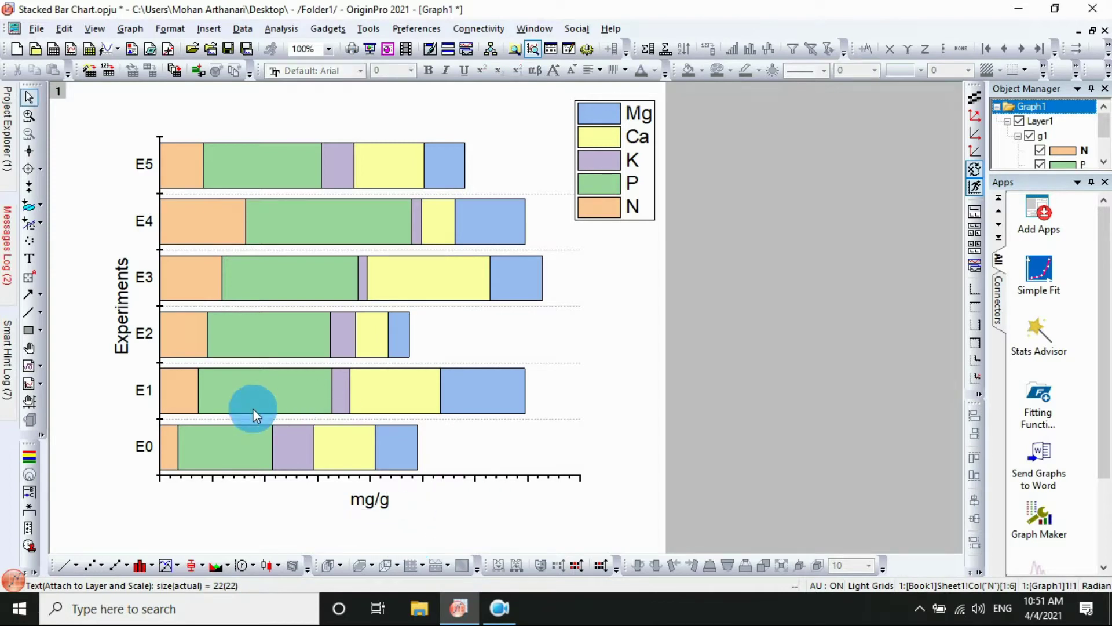
Set the Experiments axis title to Times New Roman at size 14
left_click(140, 322)
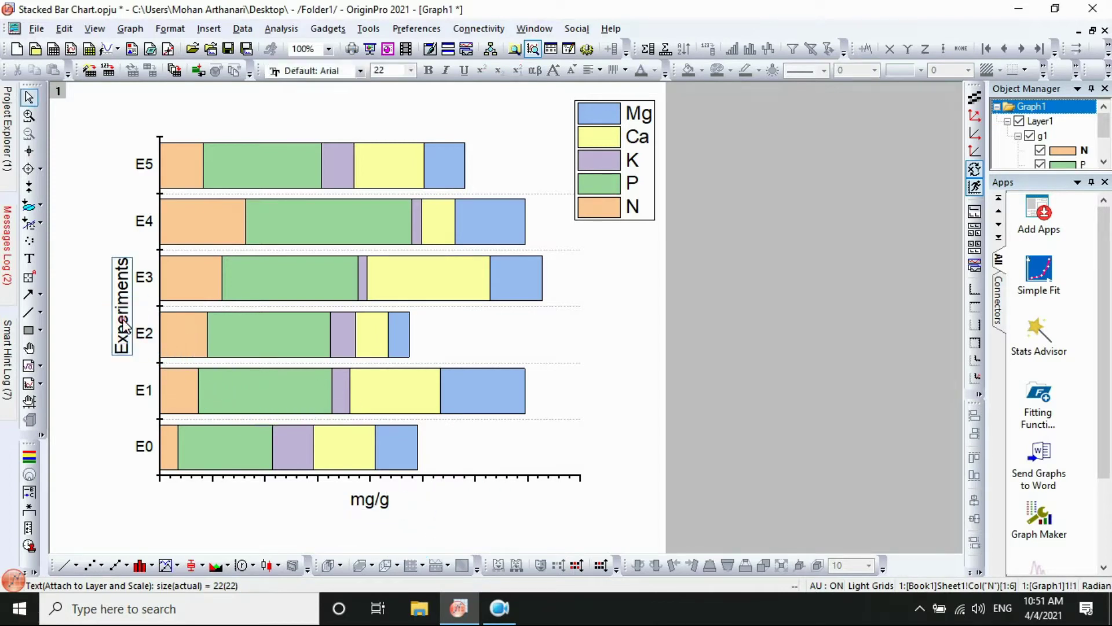
left_click(360, 71)
left_click_drag(417, 114, 413, 415)
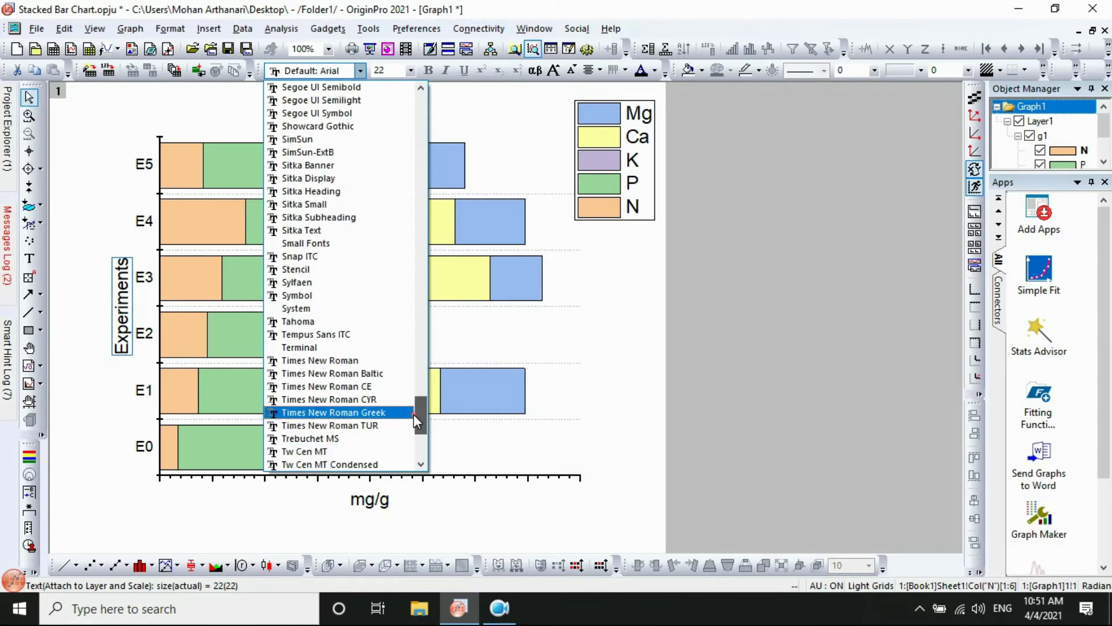
left_click(363, 358)
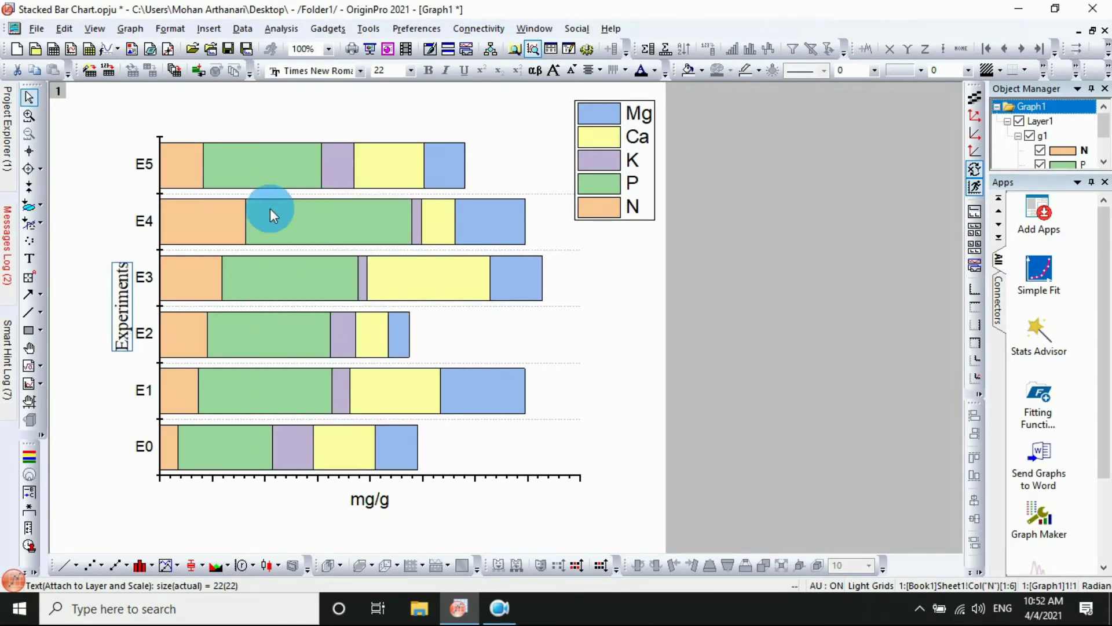
left_click(407, 72)
left_click(392, 139)
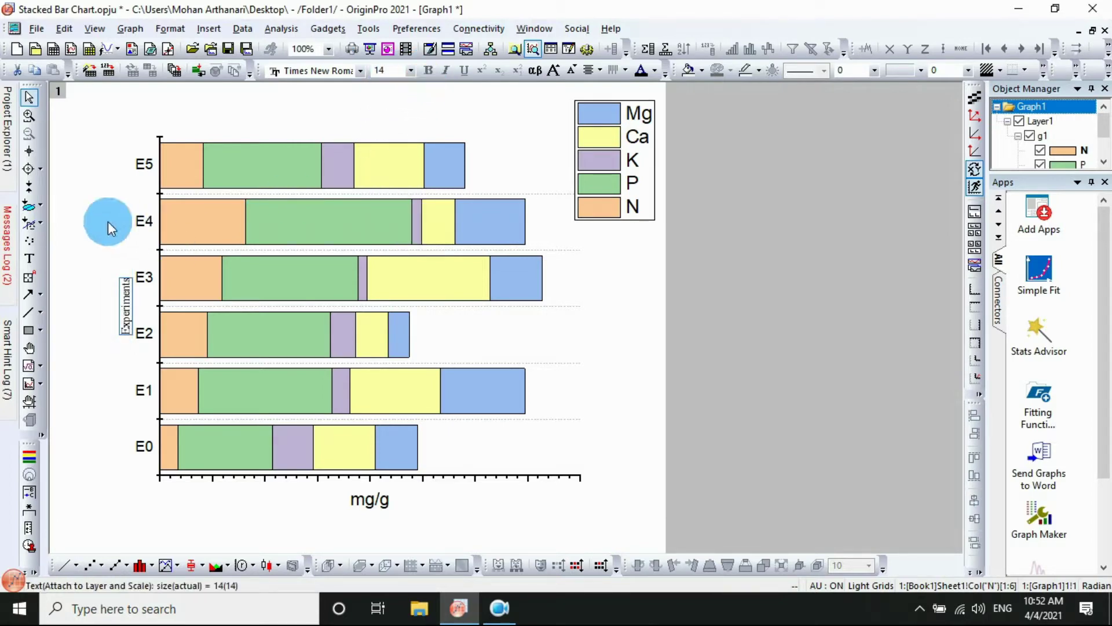
Make the Experiments axis title bold
left_click(126, 289)
left_click(428, 72)
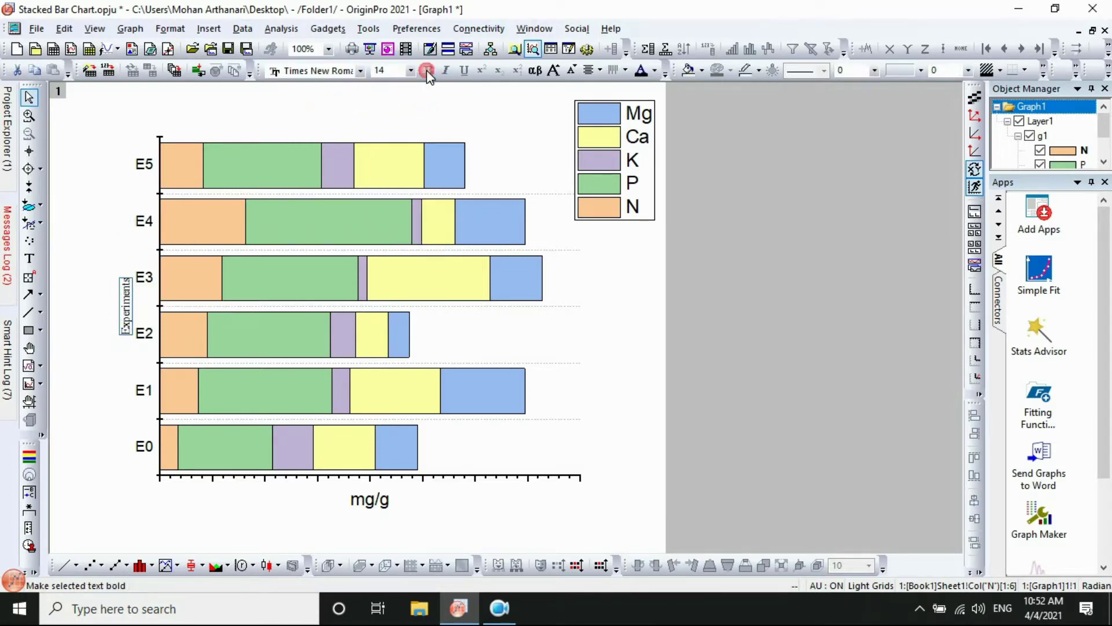
double_click(133, 309)
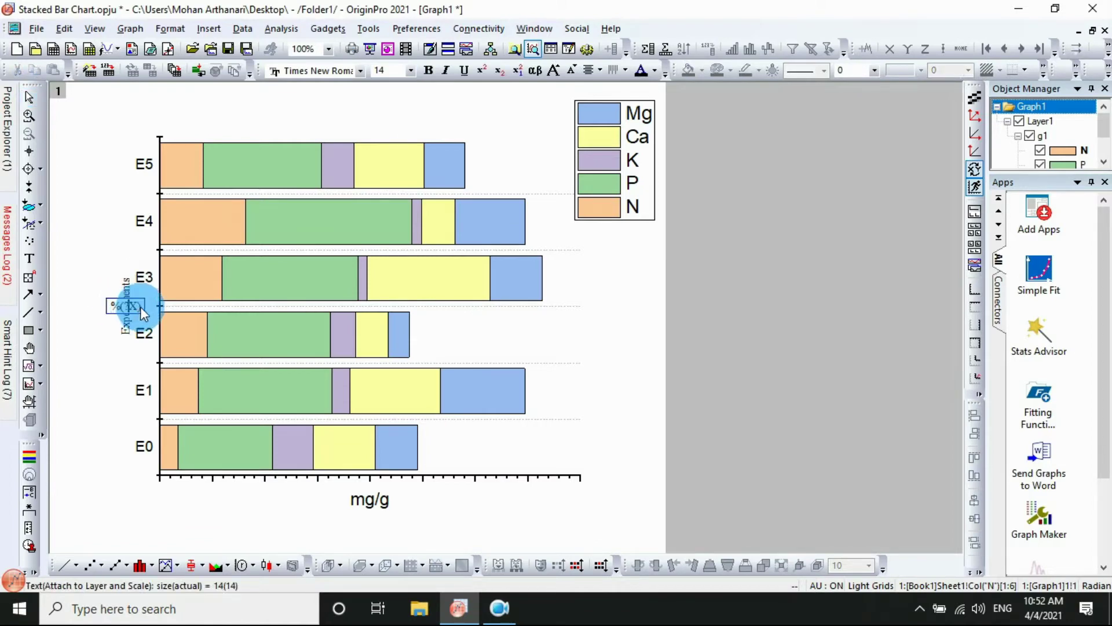
double_click(140, 307)
left_click(428, 71)
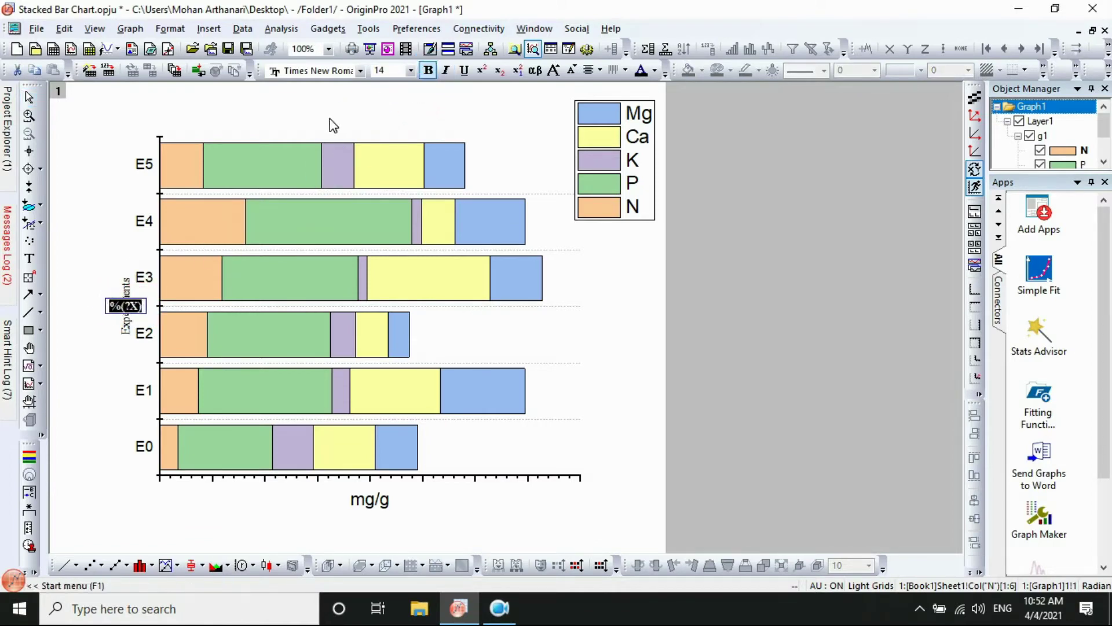
left_click(329, 120)
Format the vertical axis's E0 to E5 tick labels as bold Times New Roman at size 14
left_click(151, 286)
left_click(410, 71)
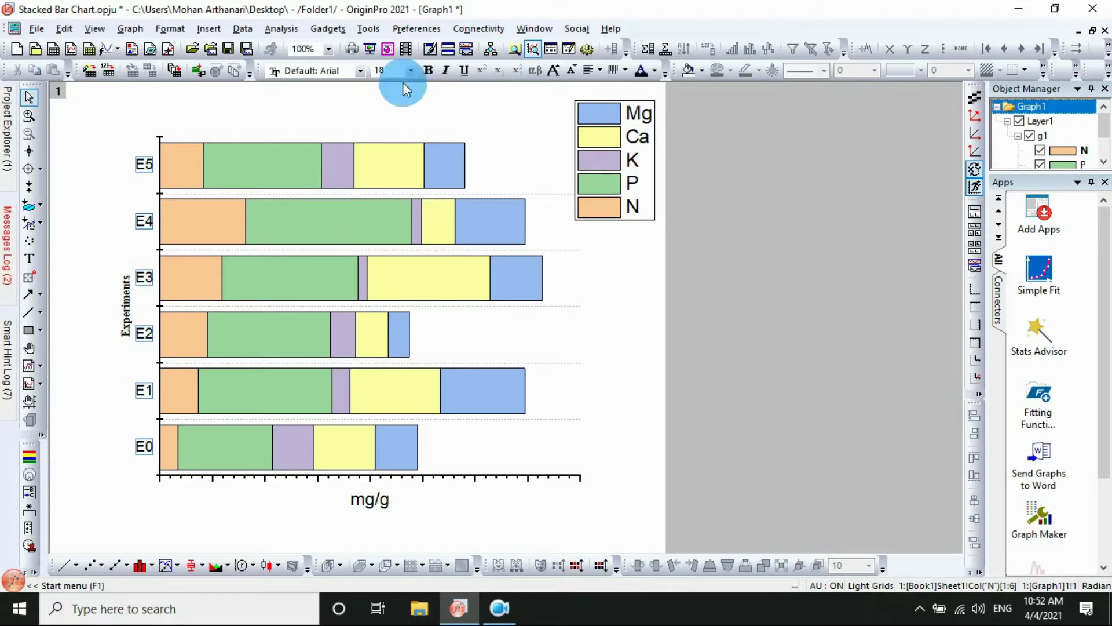
left_click(411, 71)
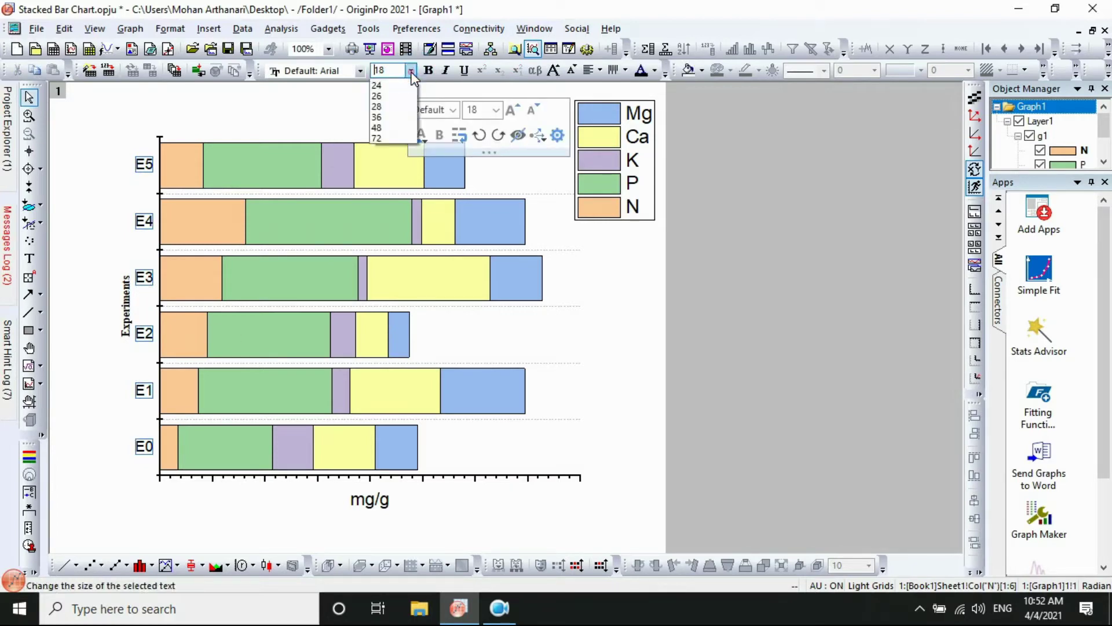
left_click(393, 119)
left_click(427, 71)
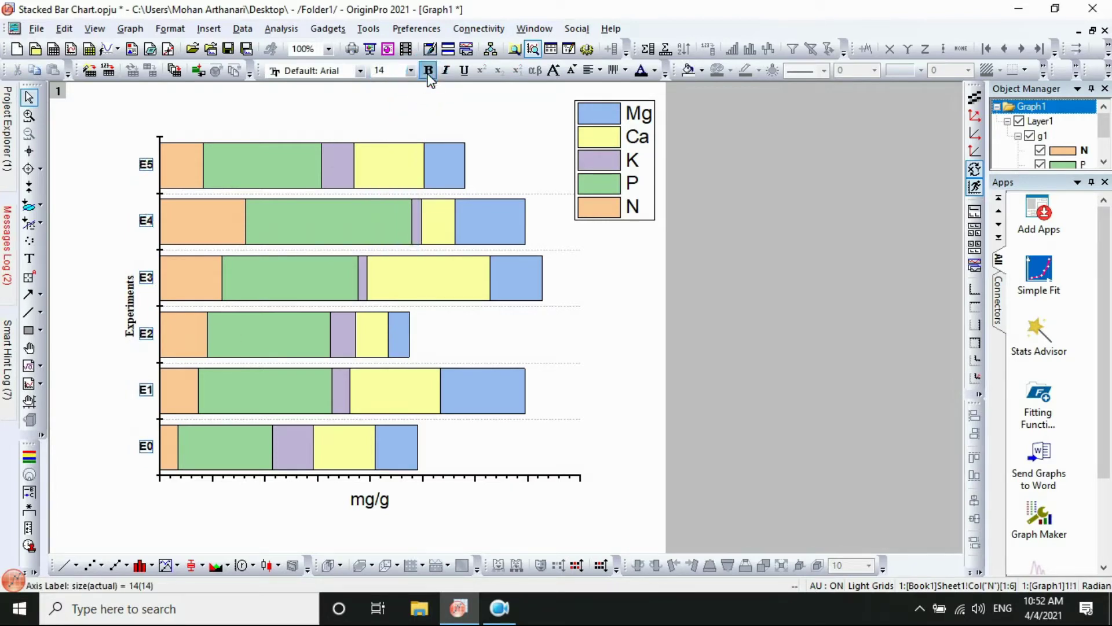
left_click(359, 71)
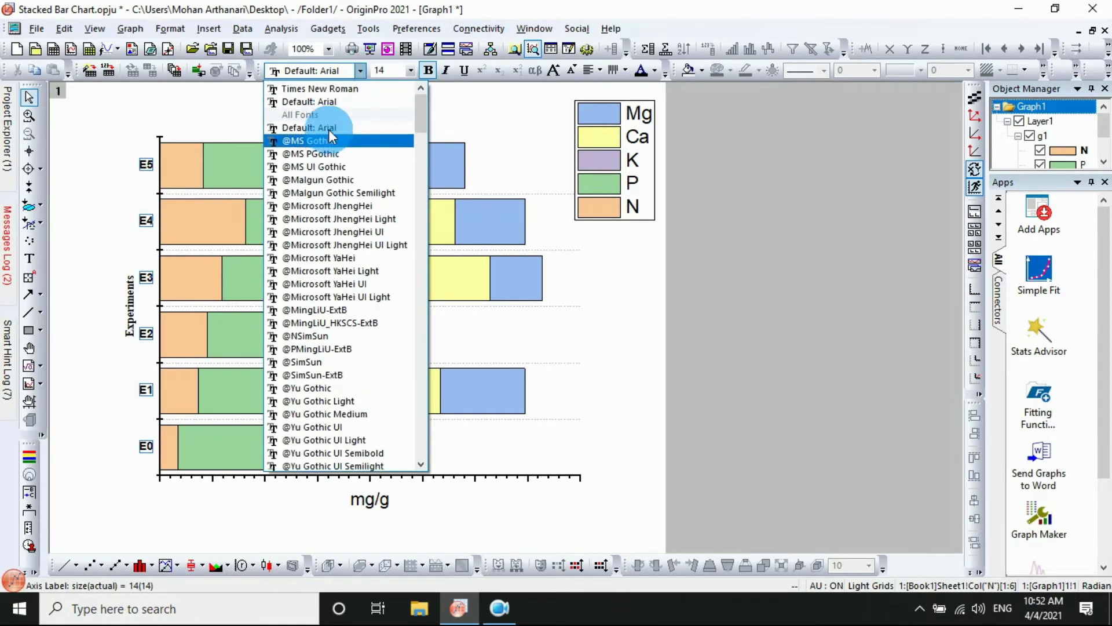
left_click(338, 96)
left_click(486, 152)
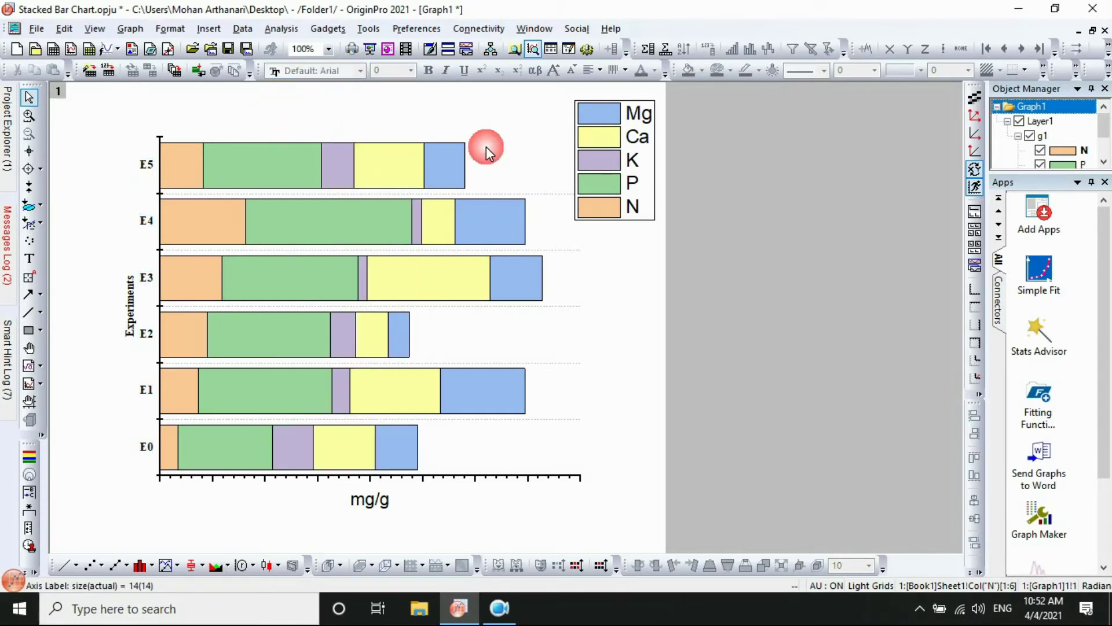
Set the legend text to Times New Roman at size 14 and move the legend slightly farther to the right
left_click(638, 168)
left_click(359, 70)
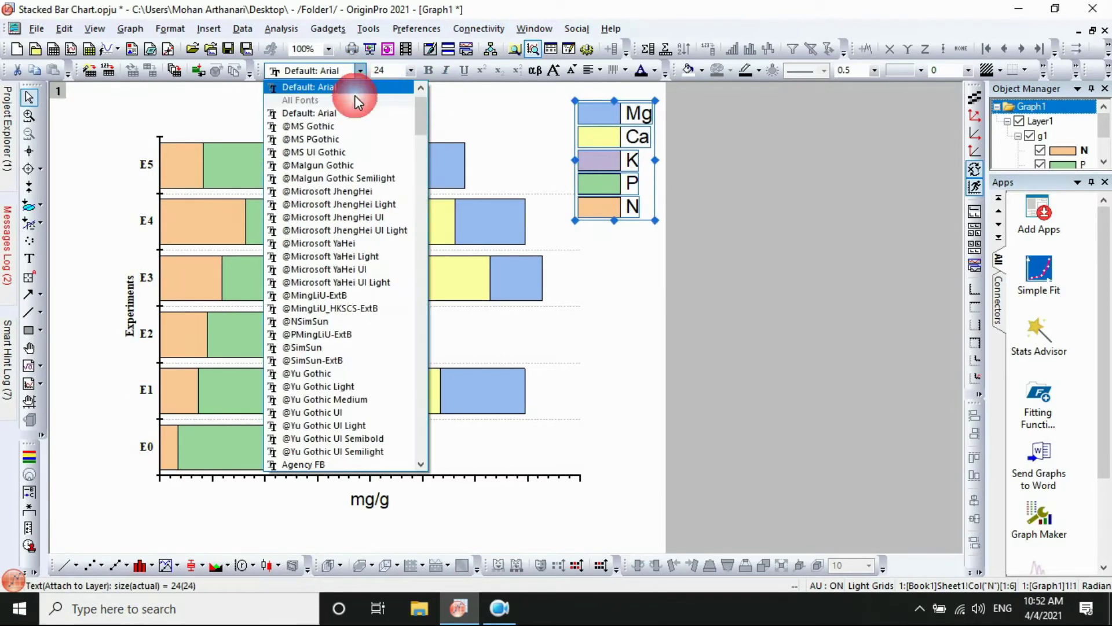
scroll(332, 154, "up", 2)
left_click(341, 99)
left_click(408, 74)
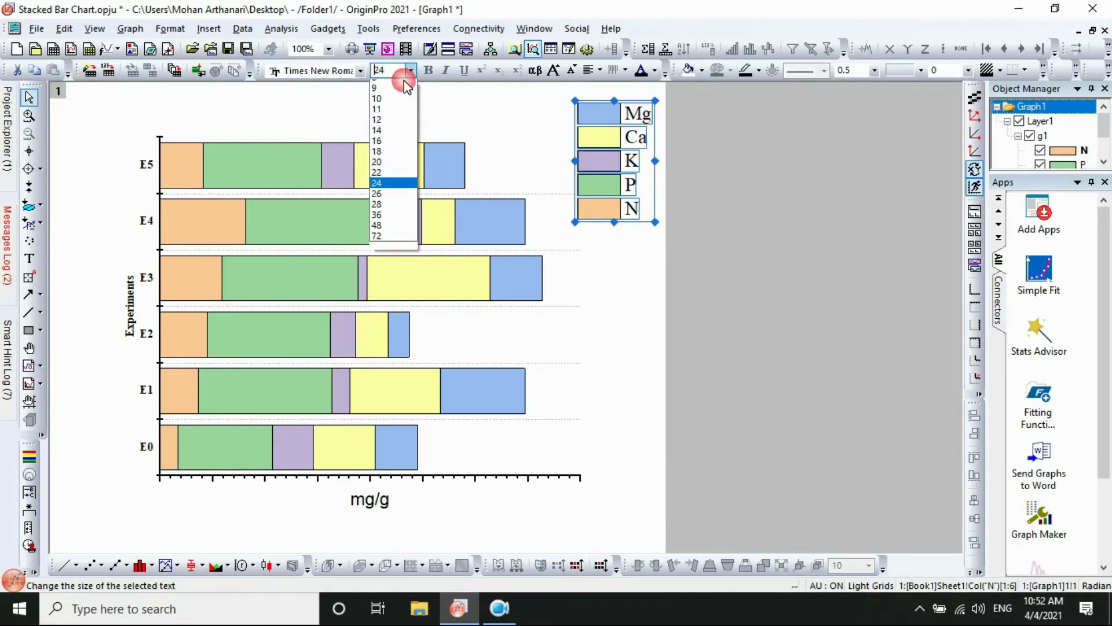
left_click(391, 136)
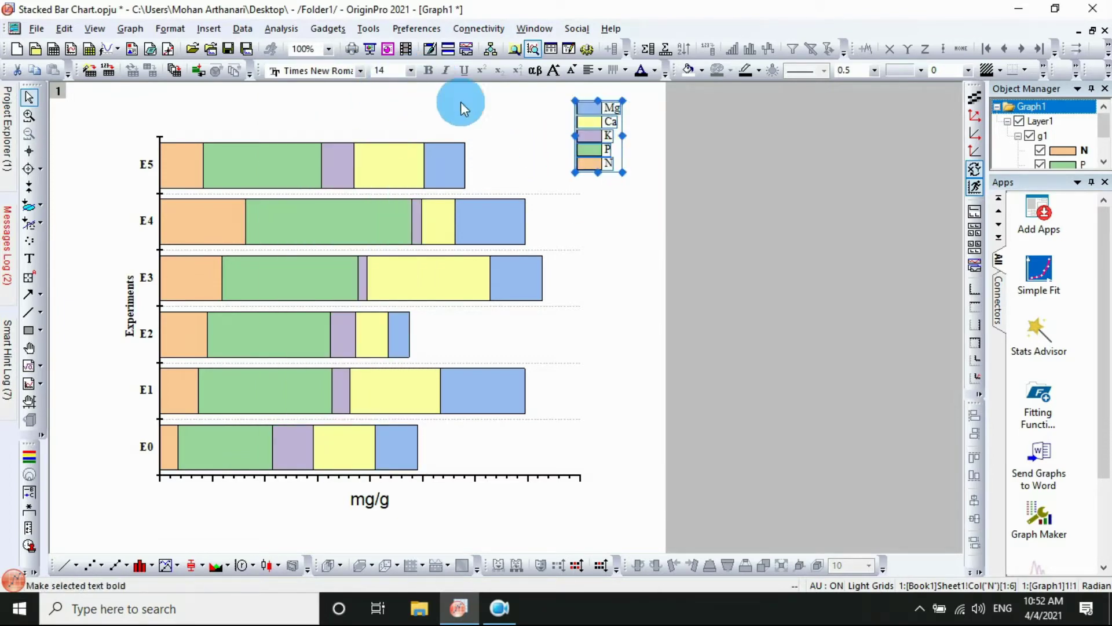
left_click(630, 147)
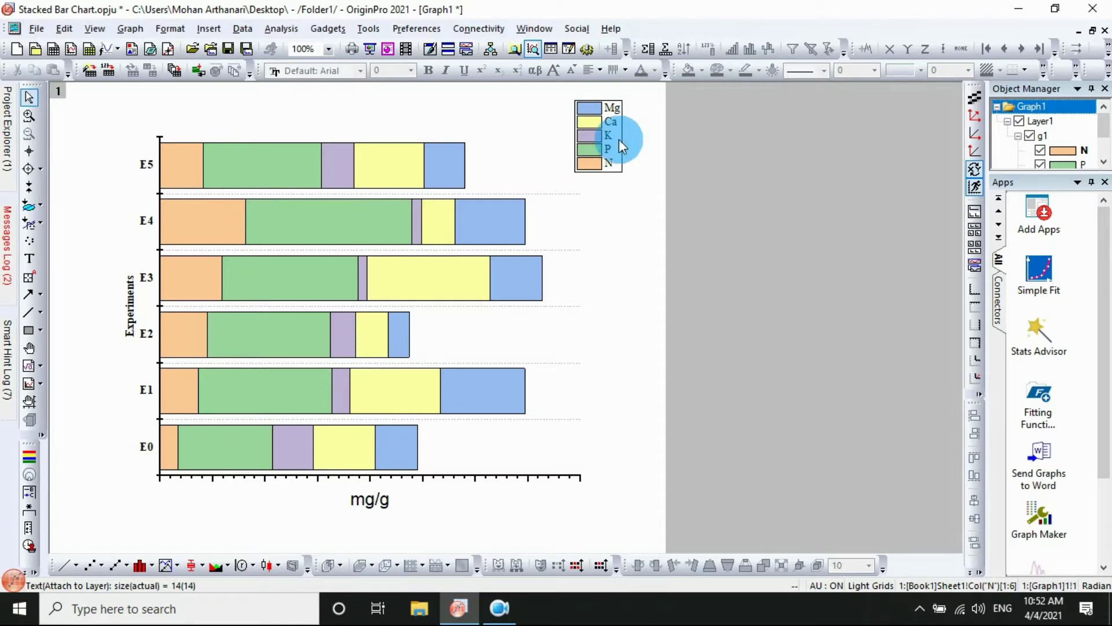
left_click_drag(617, 144, 638, 150)
left_click(641, 263)
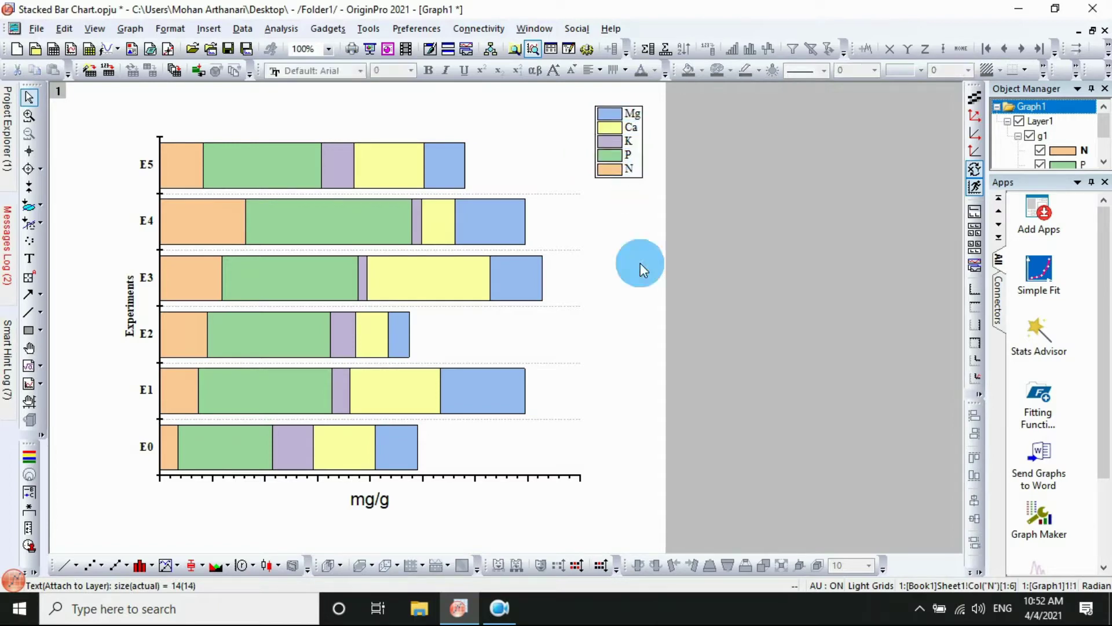
Delete the horizontal axis line with its tick marks
left_click(531, 474)
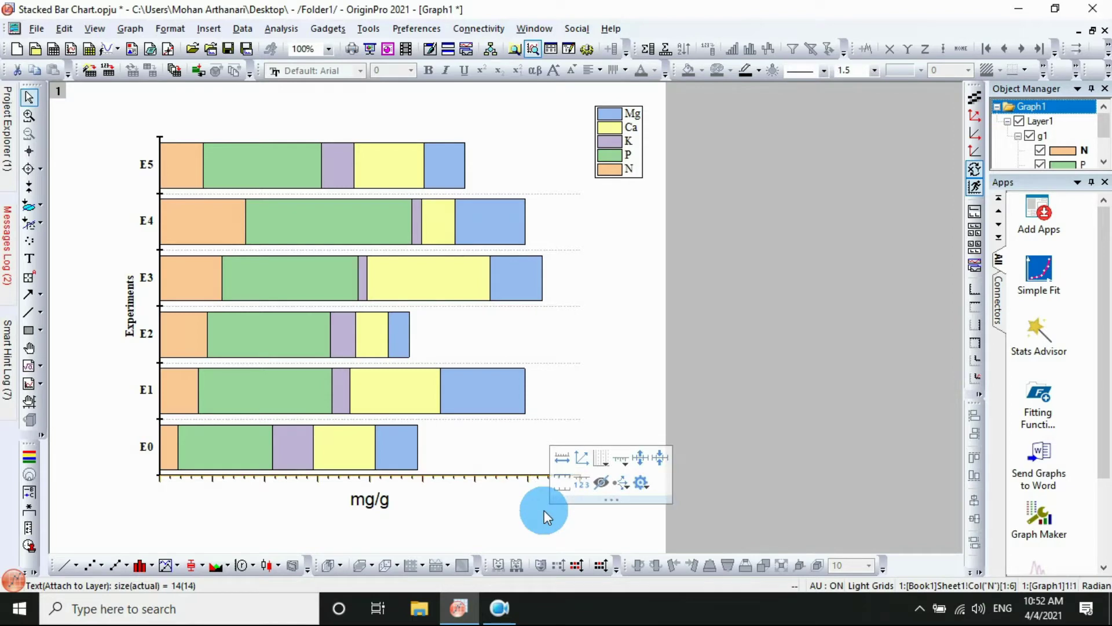
key("Delete")
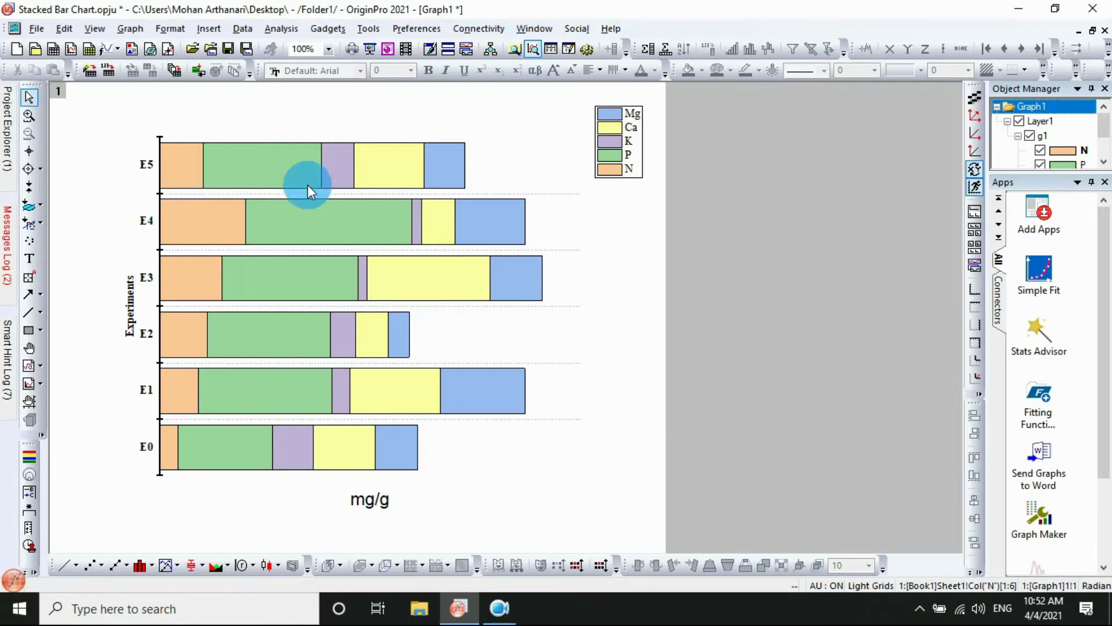
Change the fill colors of the grouped bars to the Fire increment list and apply it to the chart
double_click(191, 169)
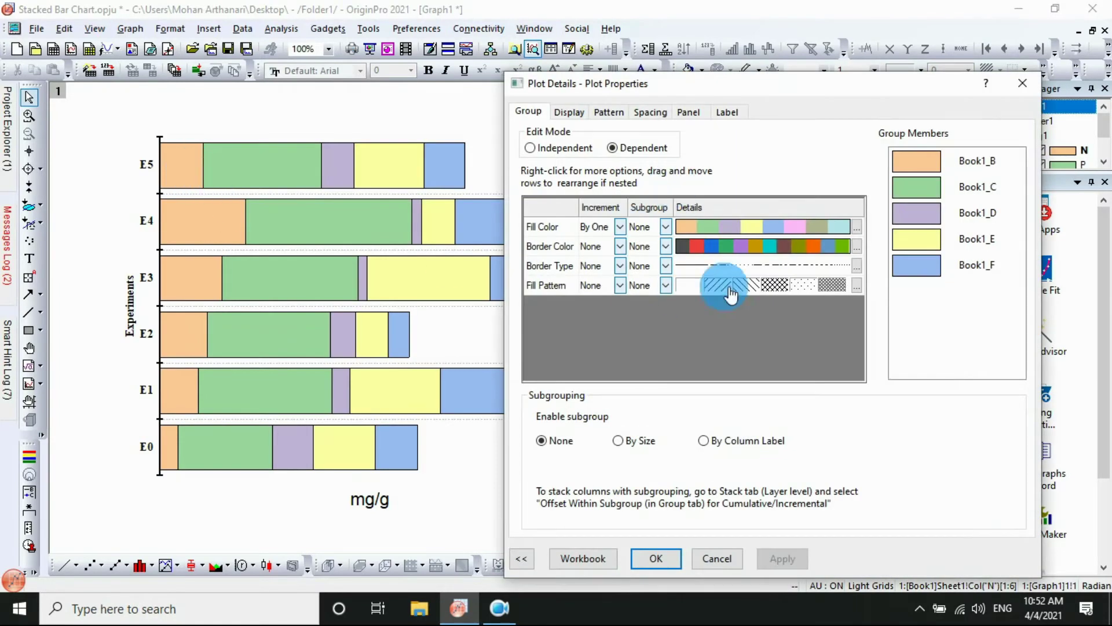
left_click(722, 229)
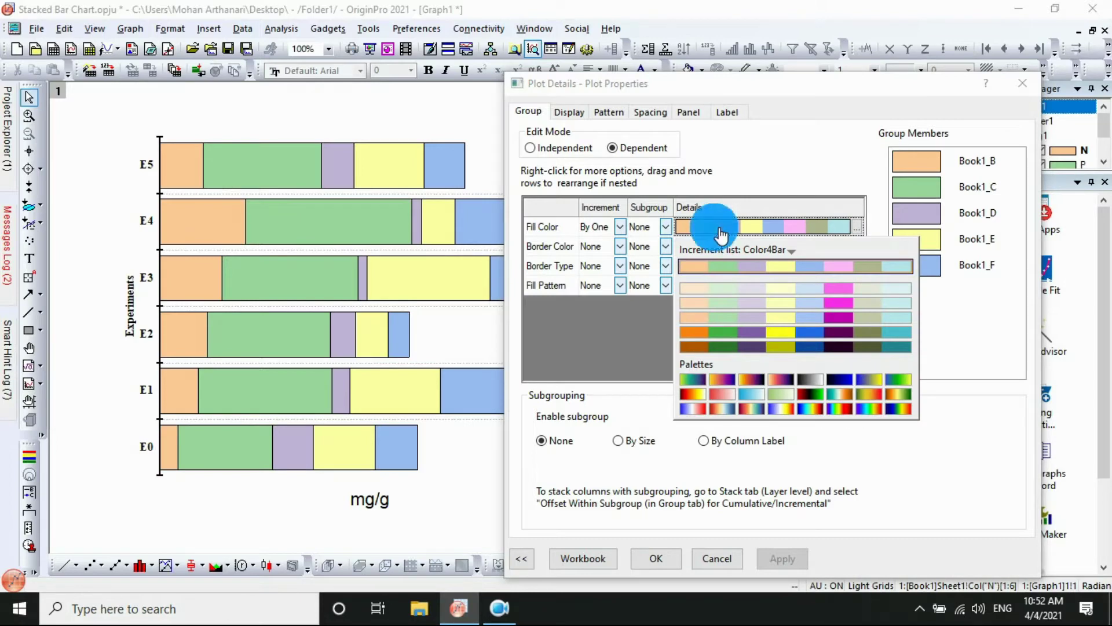
left_click(773, 248)
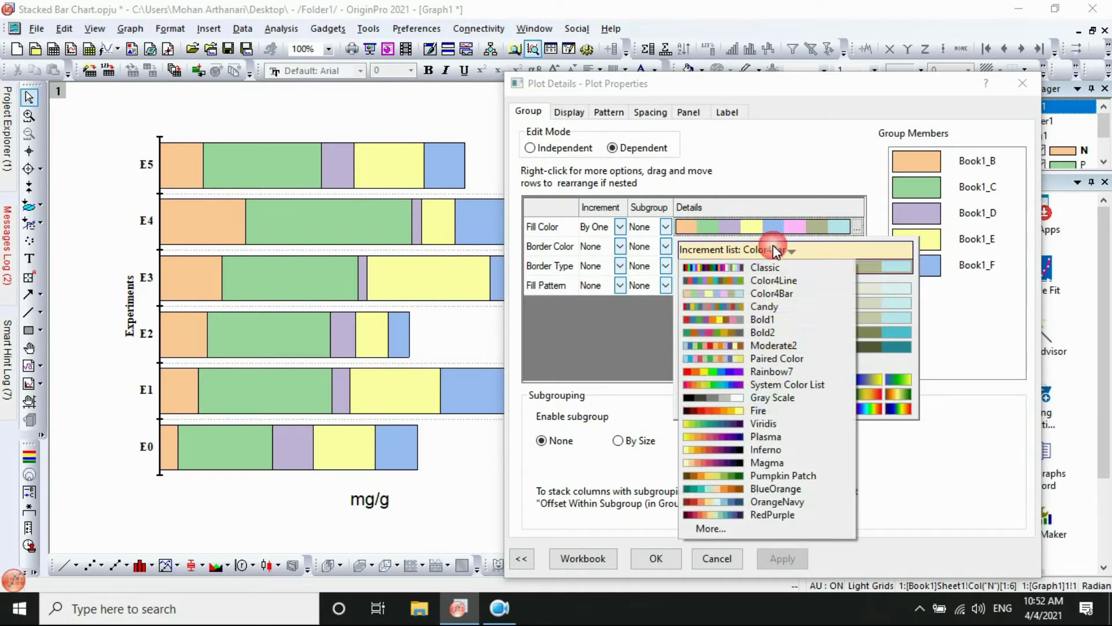
left_click(779, 410)
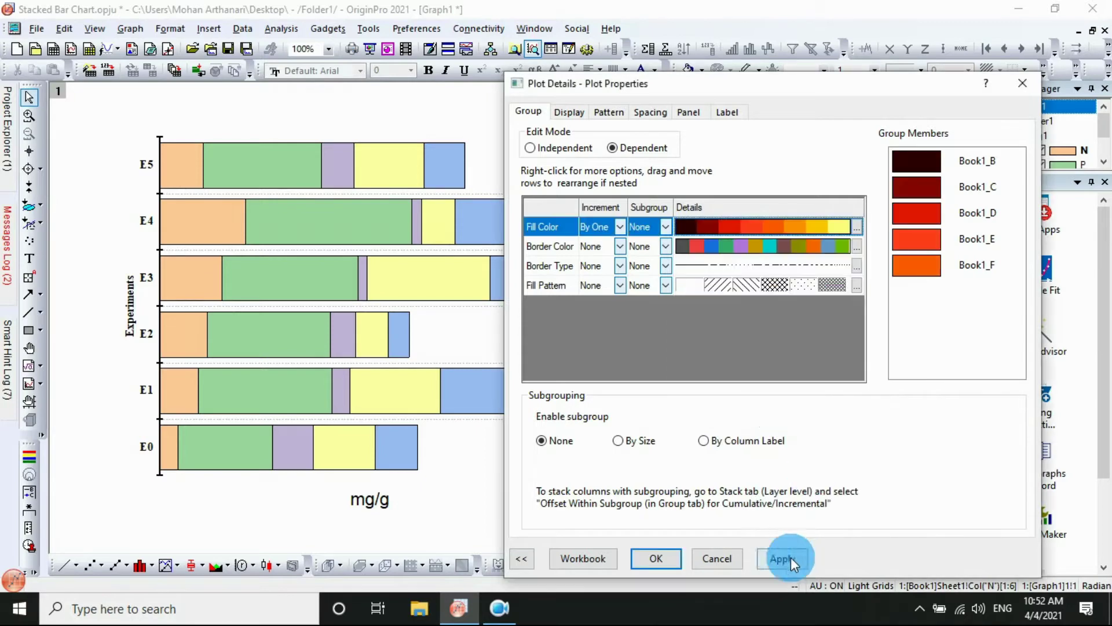
left_click(790, 558)
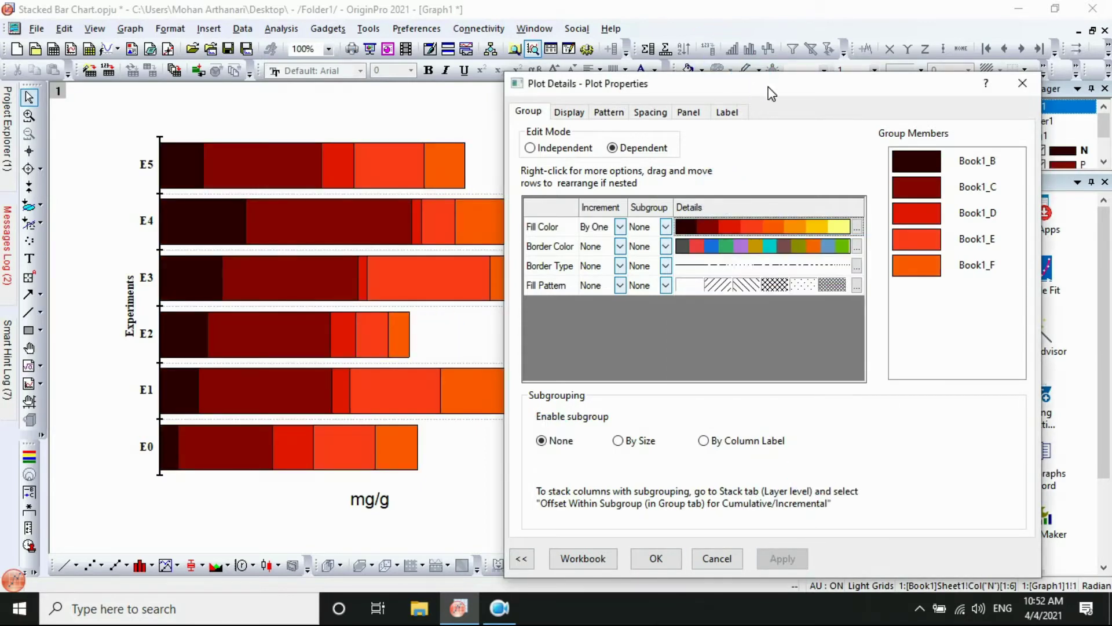
mouse_move(772, 93)
left_mouse_down()
mouse_move(798, 85)
mouse_move(752, 65)
mouse_move(769, 72)
left_mouse_up()
left_click(740, 237)
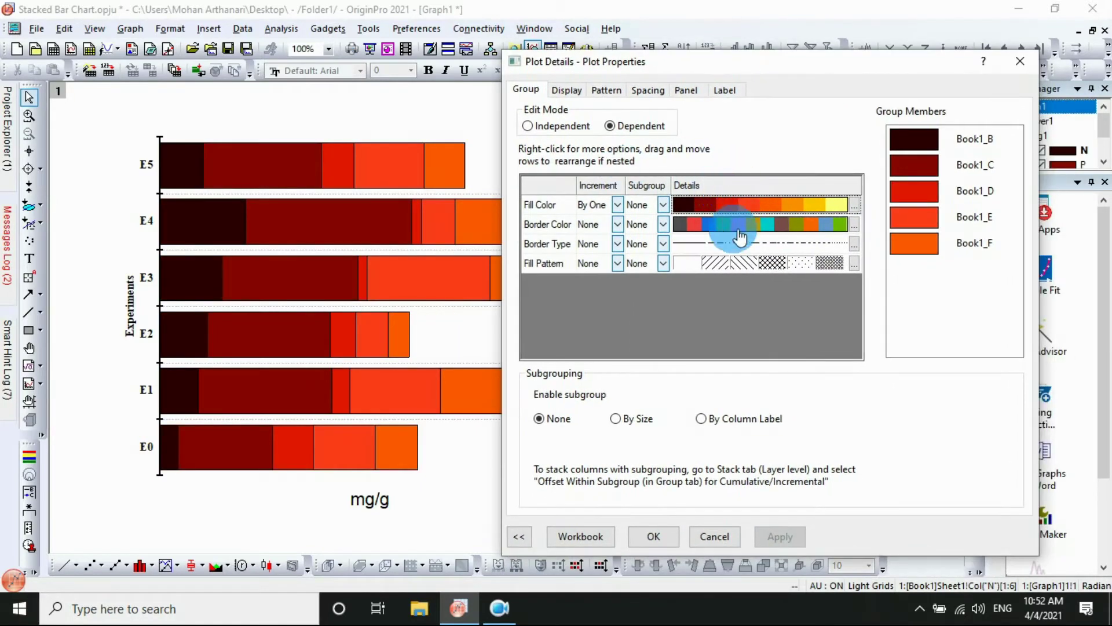
Apply the second-darkest shade variation of the Fire list to the fill of the stacked bars
left_click(568, 91)
left_click(606, 93)
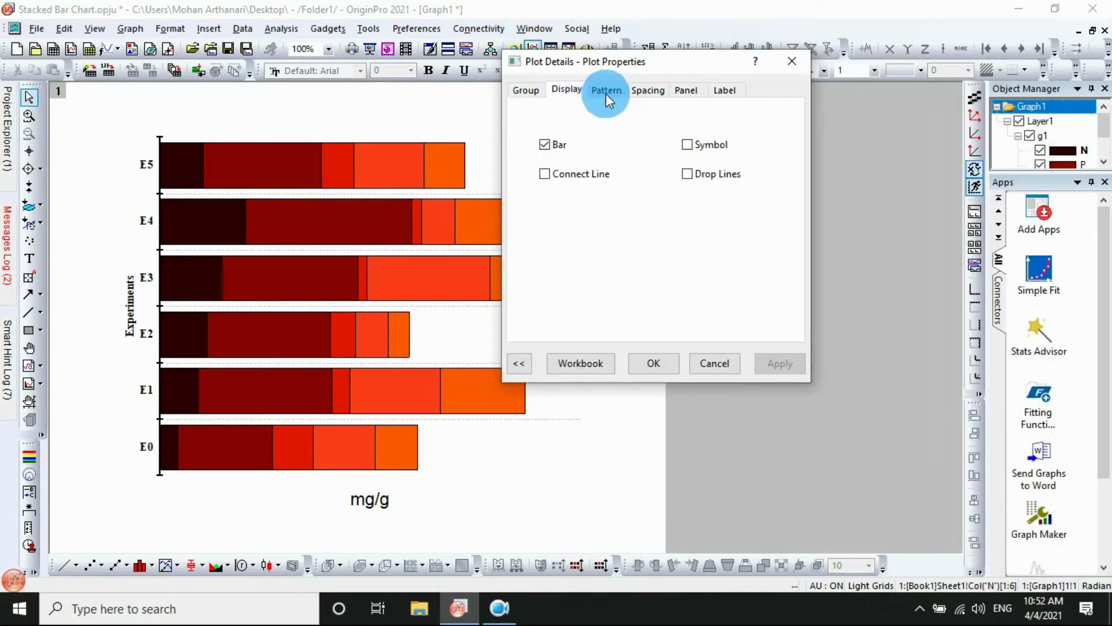
left_click(652, 102)
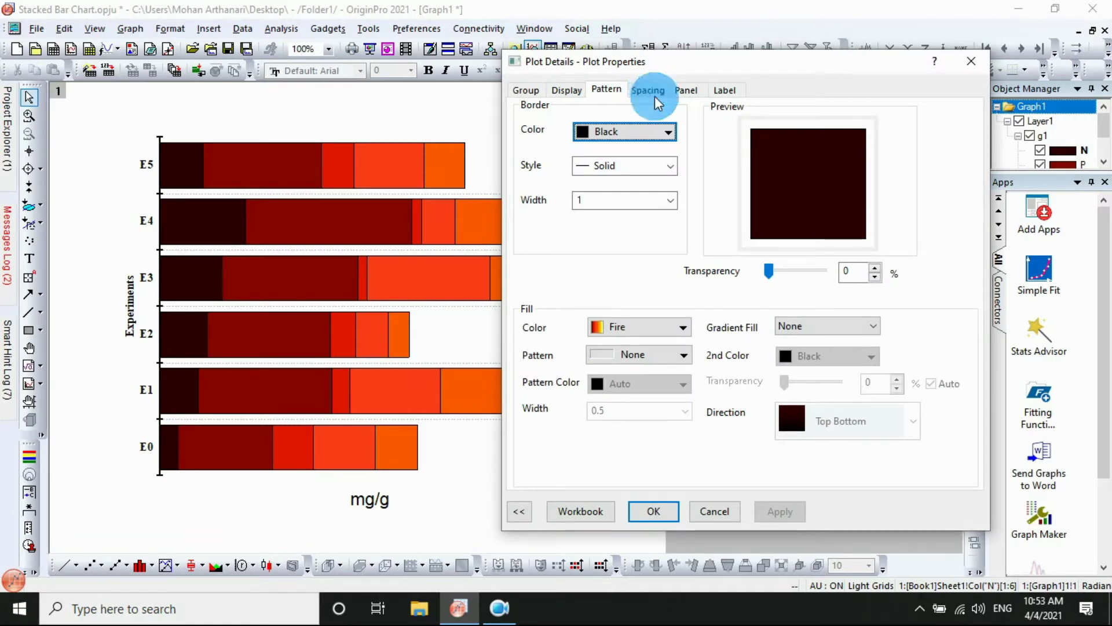
left_click(687, 328)
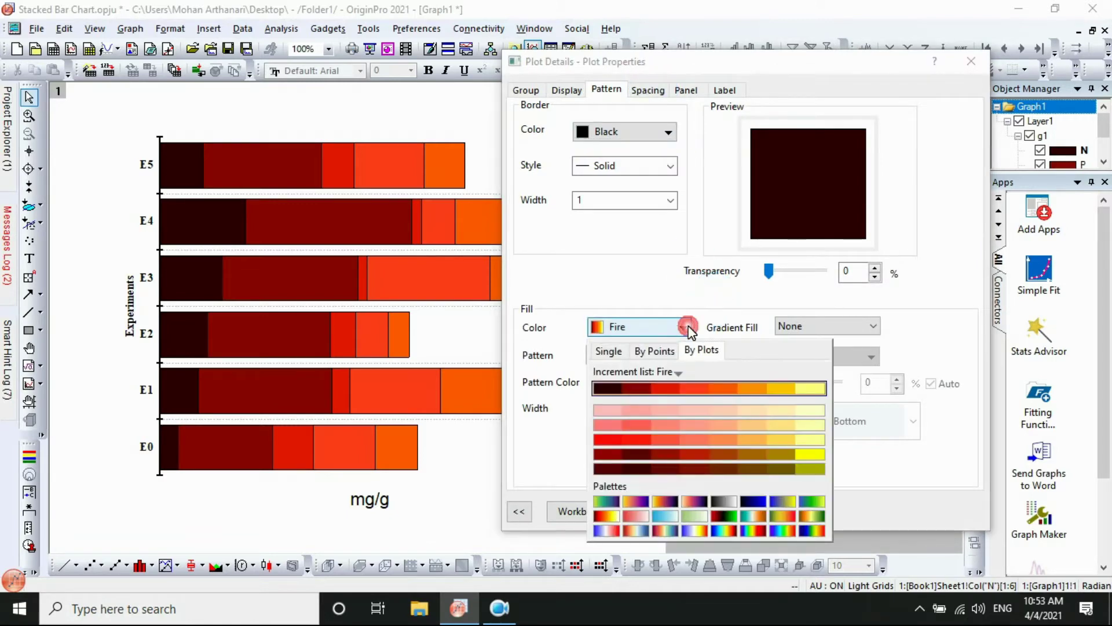
left_click(719, 456)
left_click(782, 511)
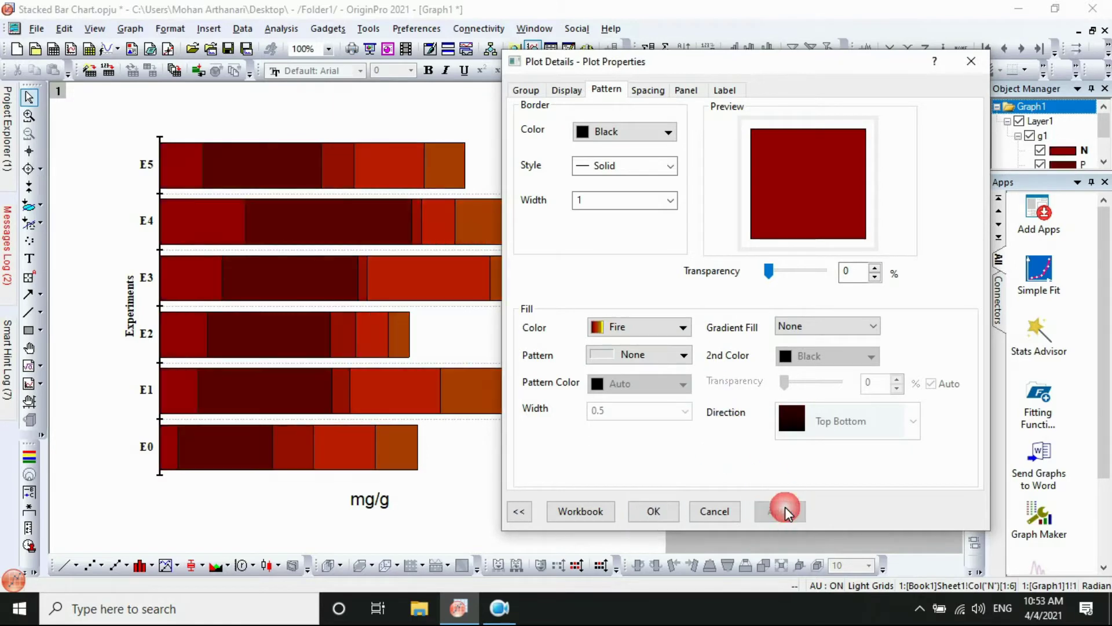
Apply the second-lightest shade variation of the Fire list as the bar fill
left_click(683, 329)
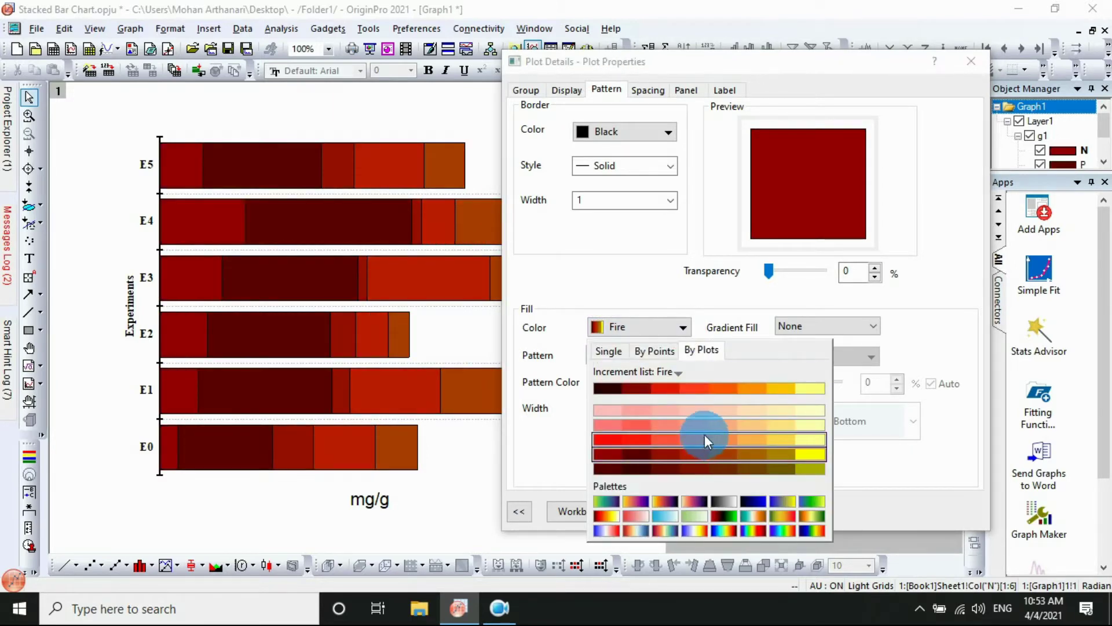
left_click(708, 429)
left_click(792, 509)
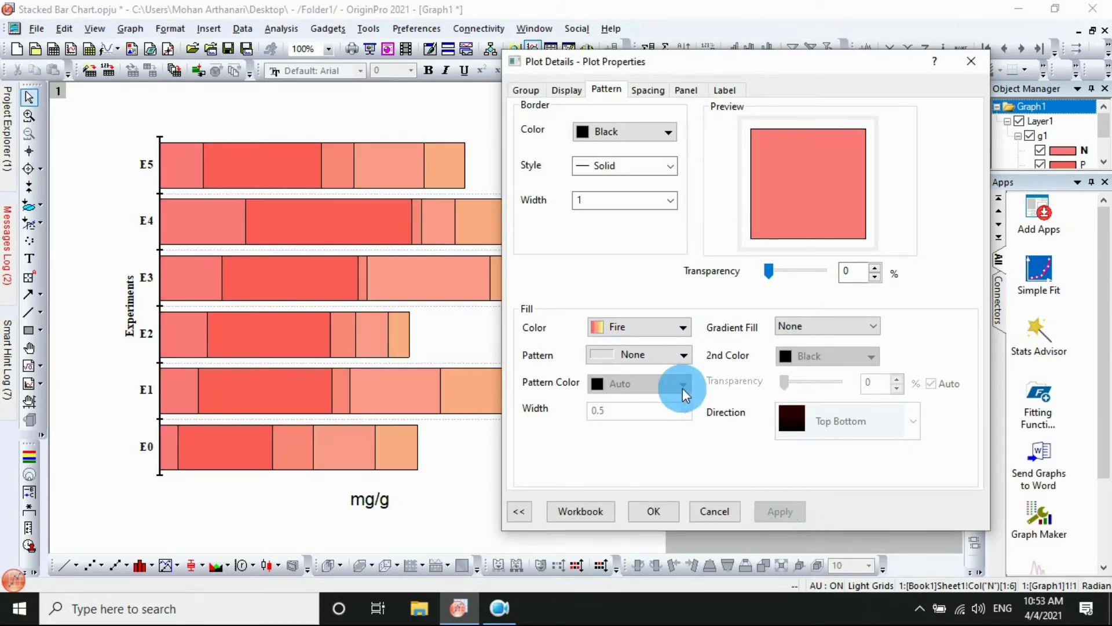
Switch the bar fill colors to the Rainbow7 increment list and apply it
left_click(682, 326)
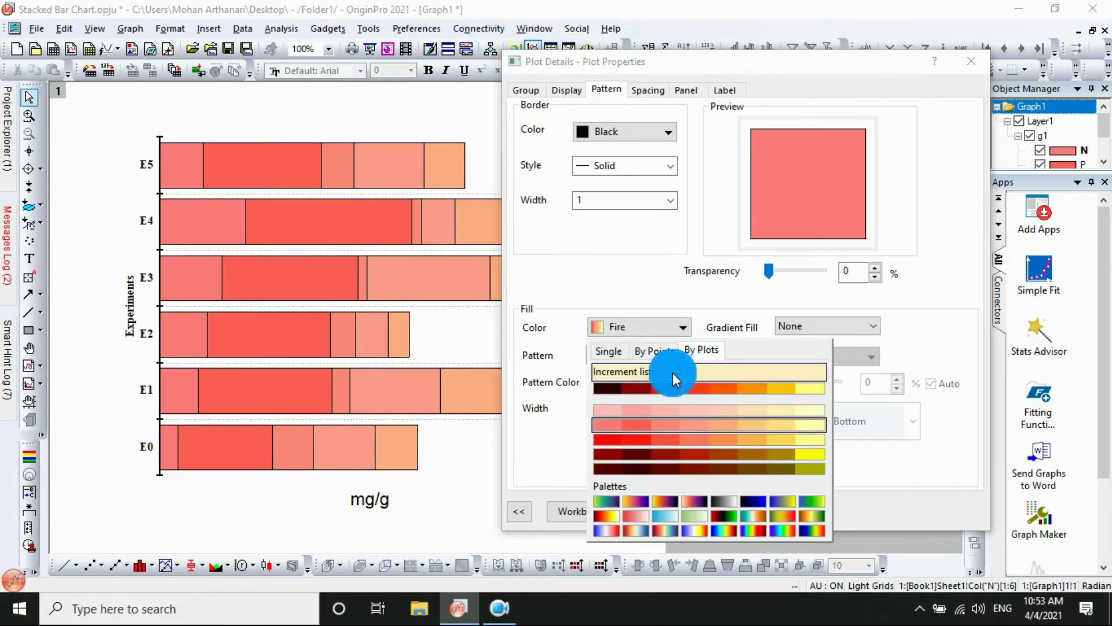
left_click(674, 376)
left_click(683, 213)
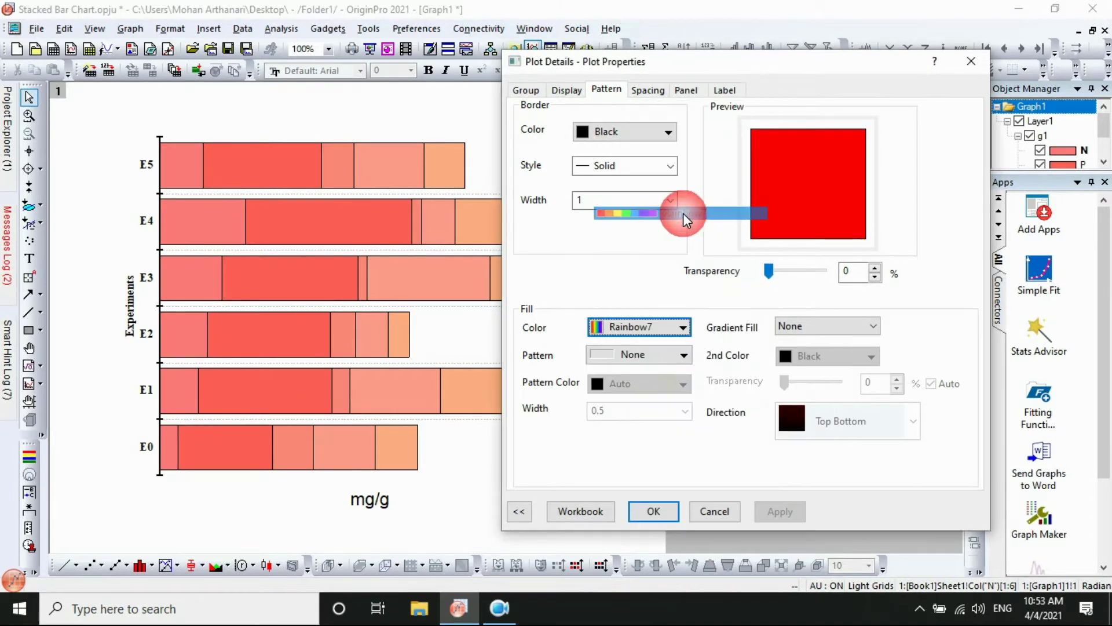
left_click(780, 510)
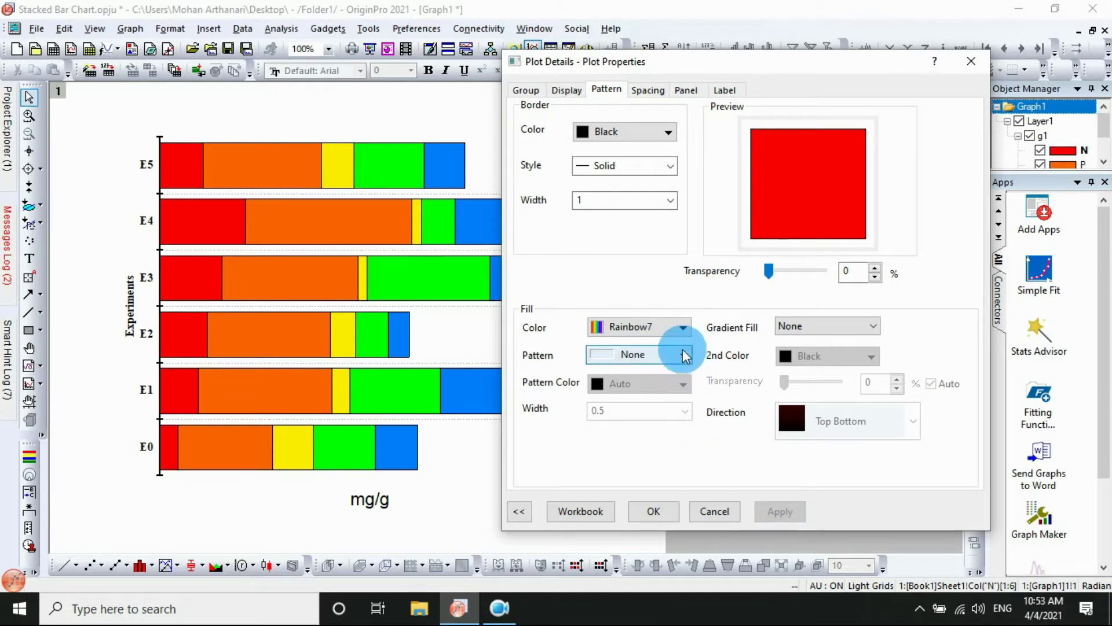
Set the bar fill colors to the Magma increment list and apply its second-darkest shade variation
left_click(683, 332)
left_click(687, 371)
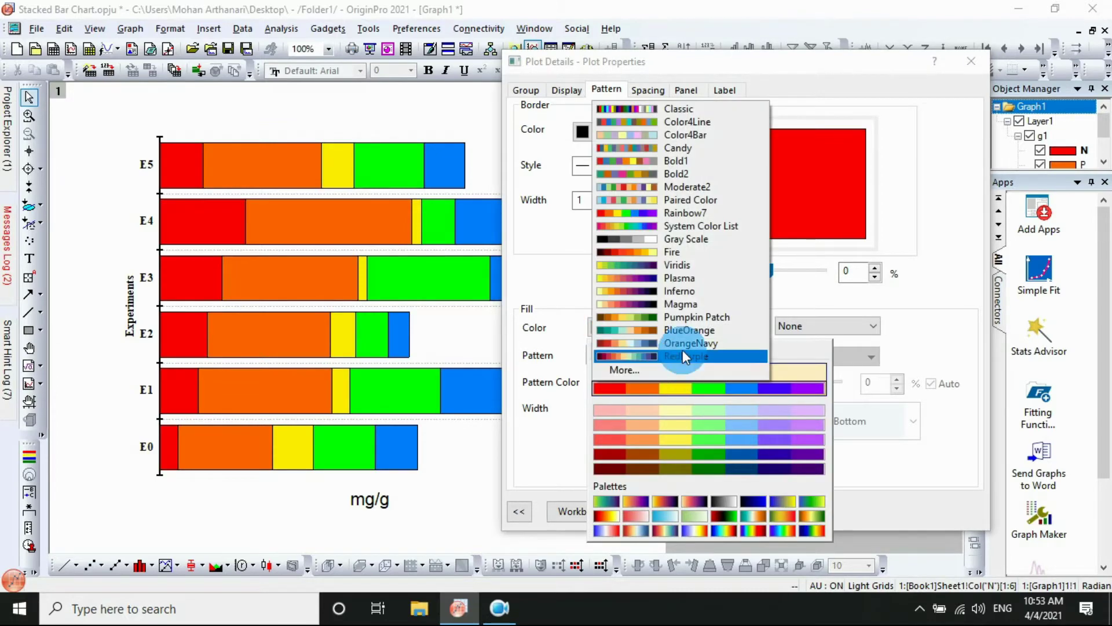
left_click(683, 304)
left_click(781, 512)
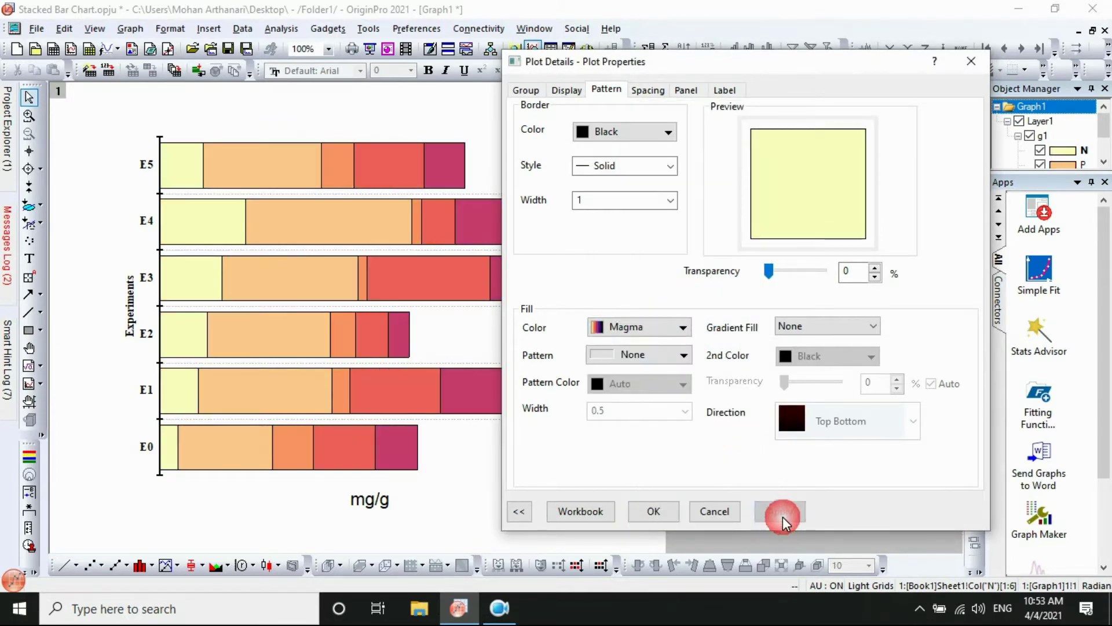
left_click(678, 328)
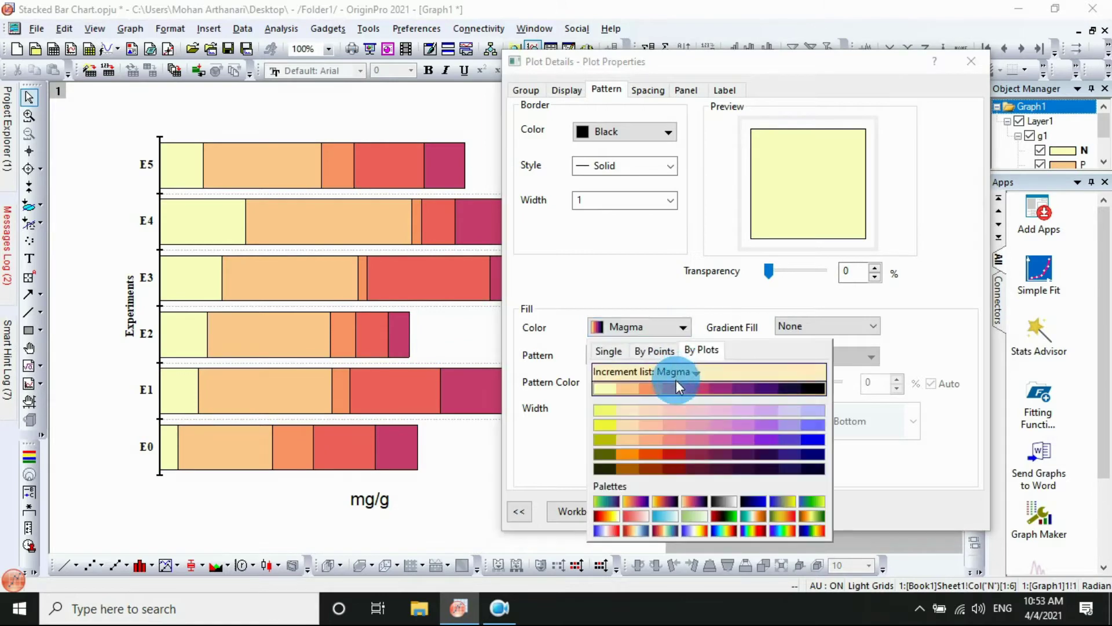
left_click(684, 451)
left_click(789, 510)
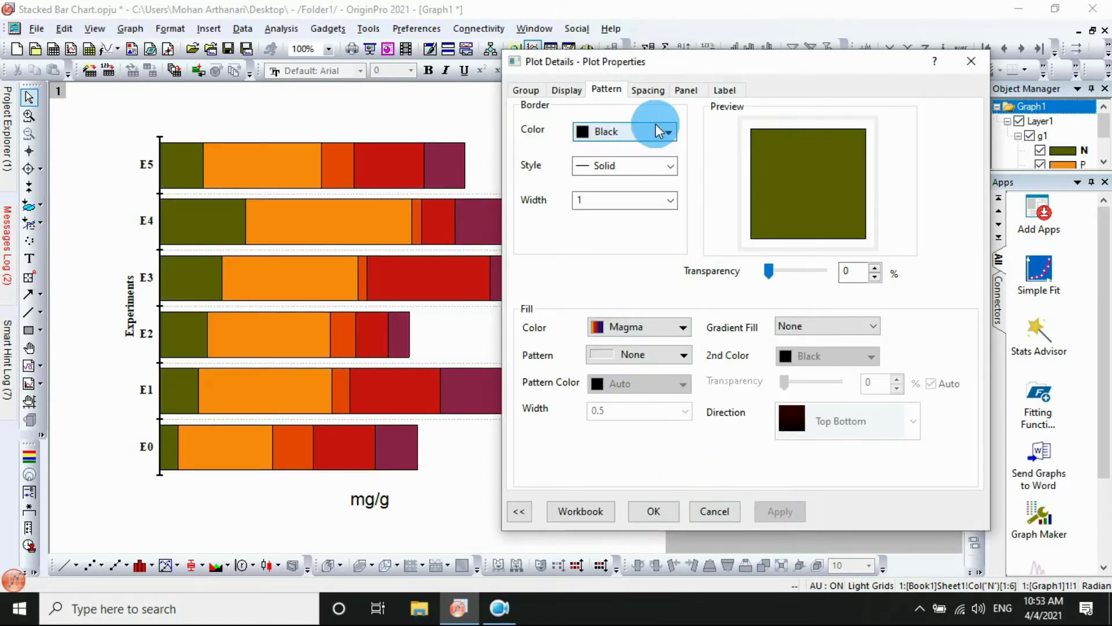
Try a gap between bars of 30%, followed by 50%, applying each to the chart
left_click_drag(715, 70, 745, 43)
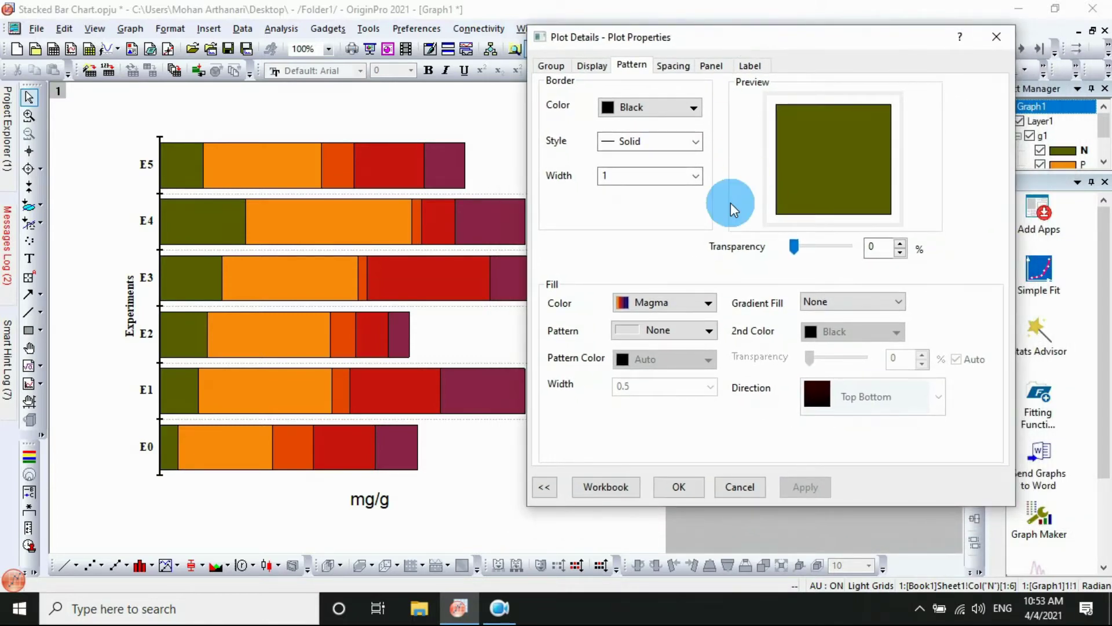
left_click(673, 67)
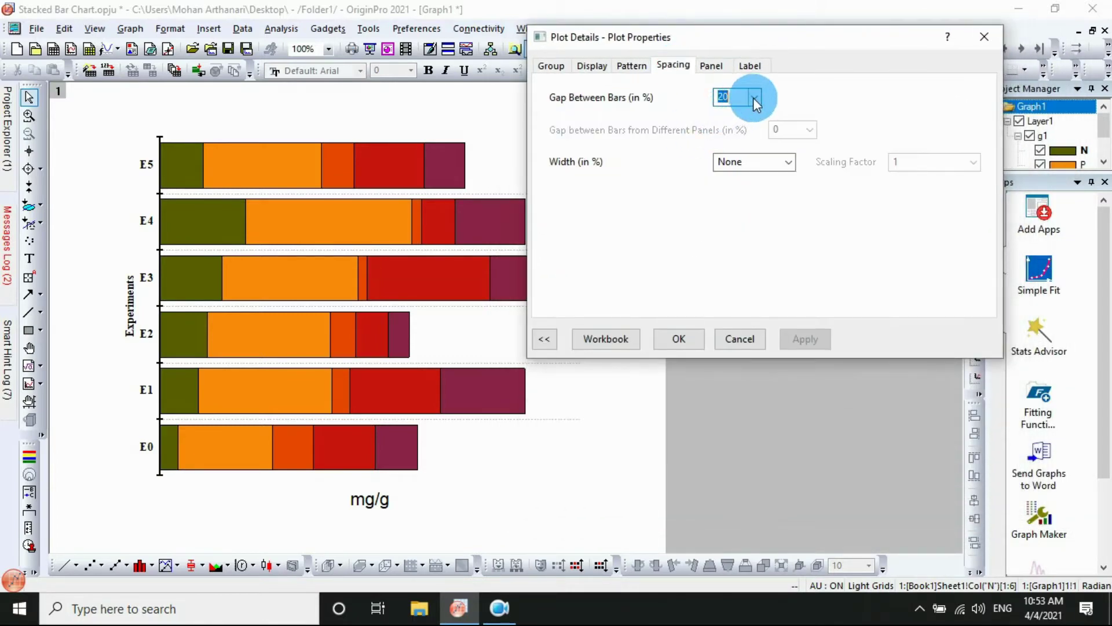
left_click(755, 97)
left_click(736, 162)
left_click(803, 336)
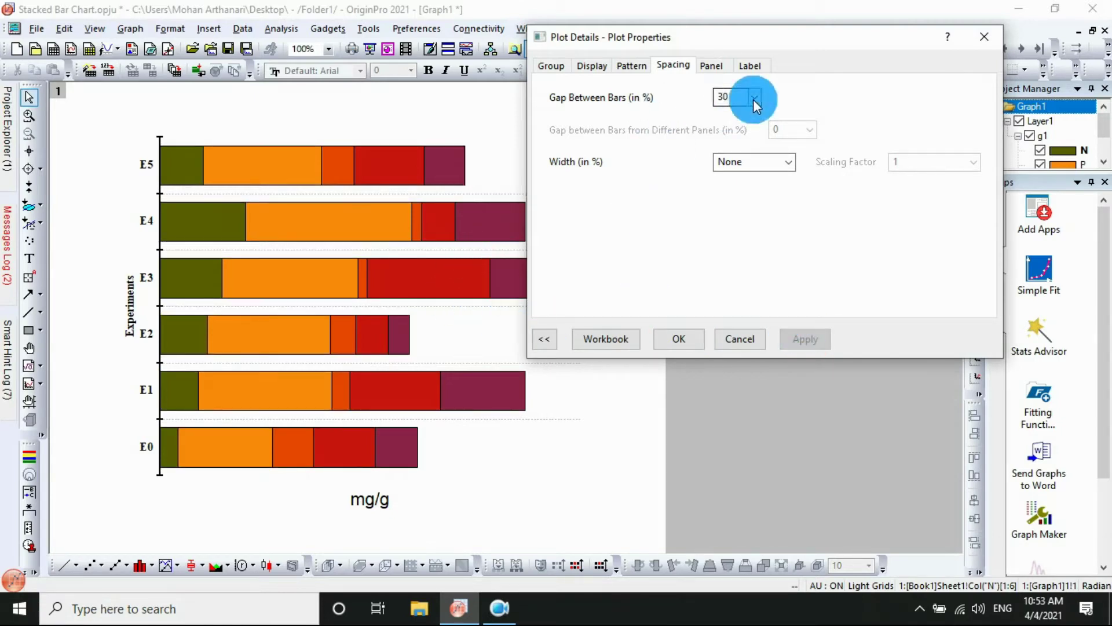
left_click(751, 100)
left_click(732, 179)
left_click(805, 337)
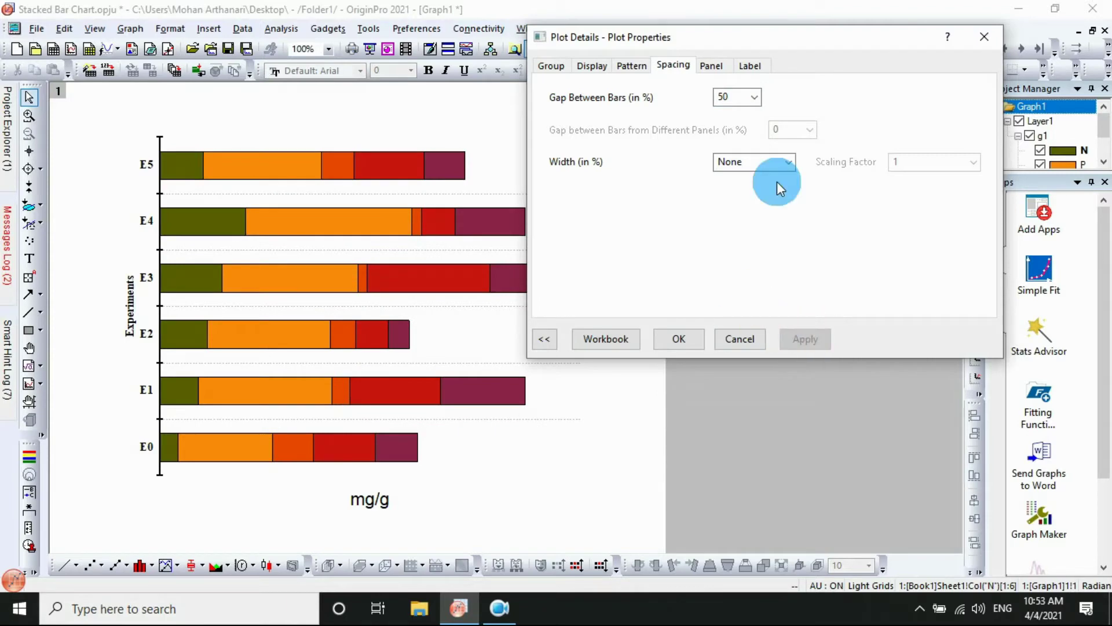
Set the gap between bars to 20% and apply it to the chart
left_click(759, 93)
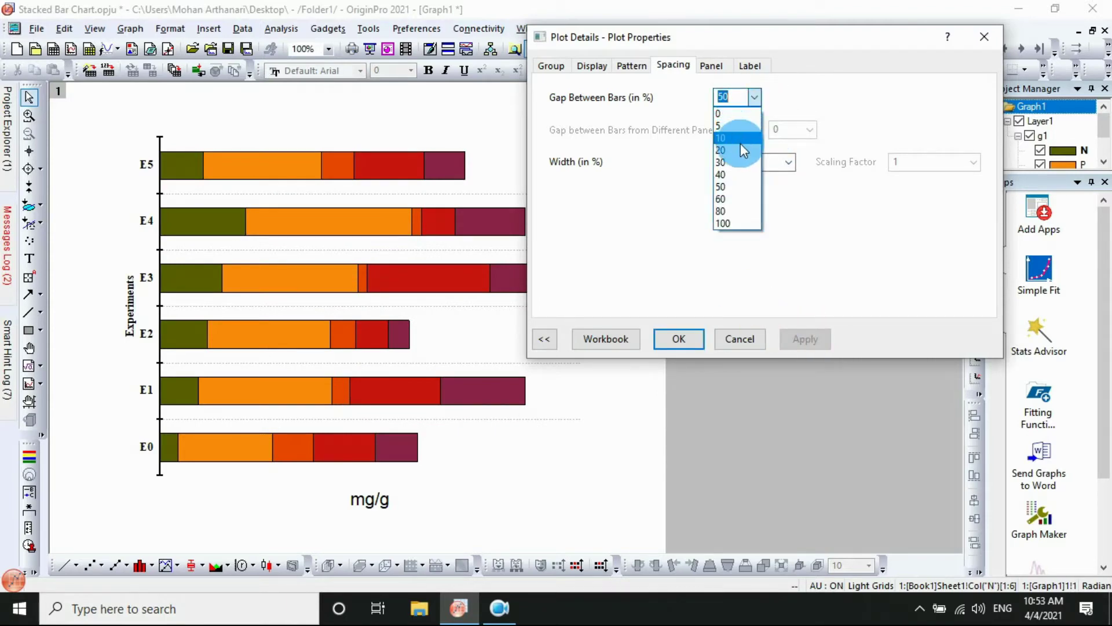
left_click(740, 143)
left_click(752, 95)
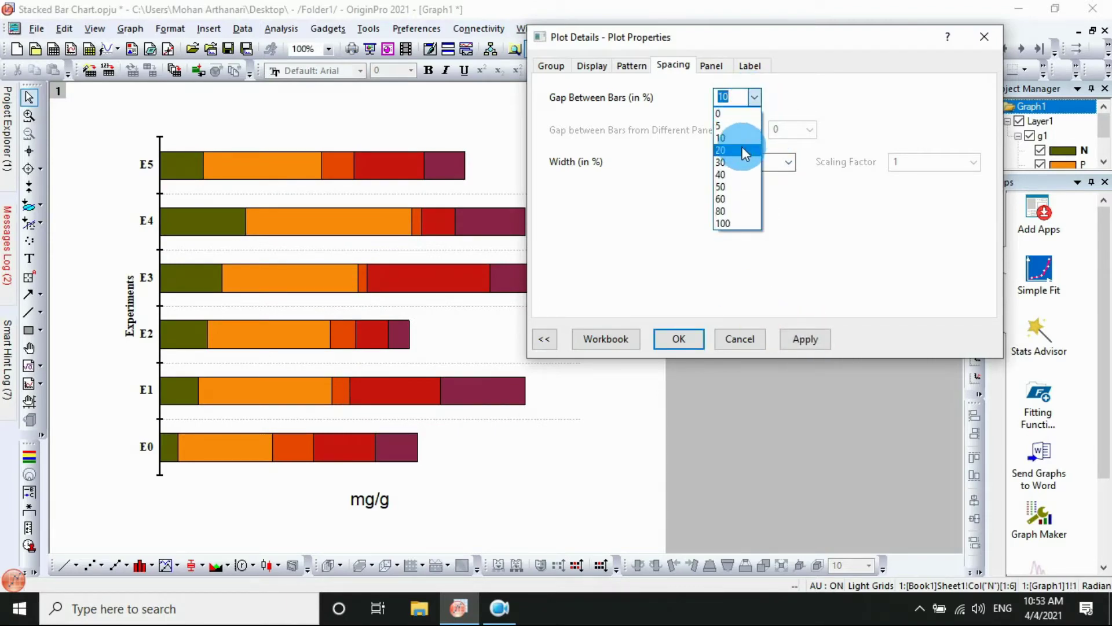
left_click(741, 146)
left_click(811, 339)
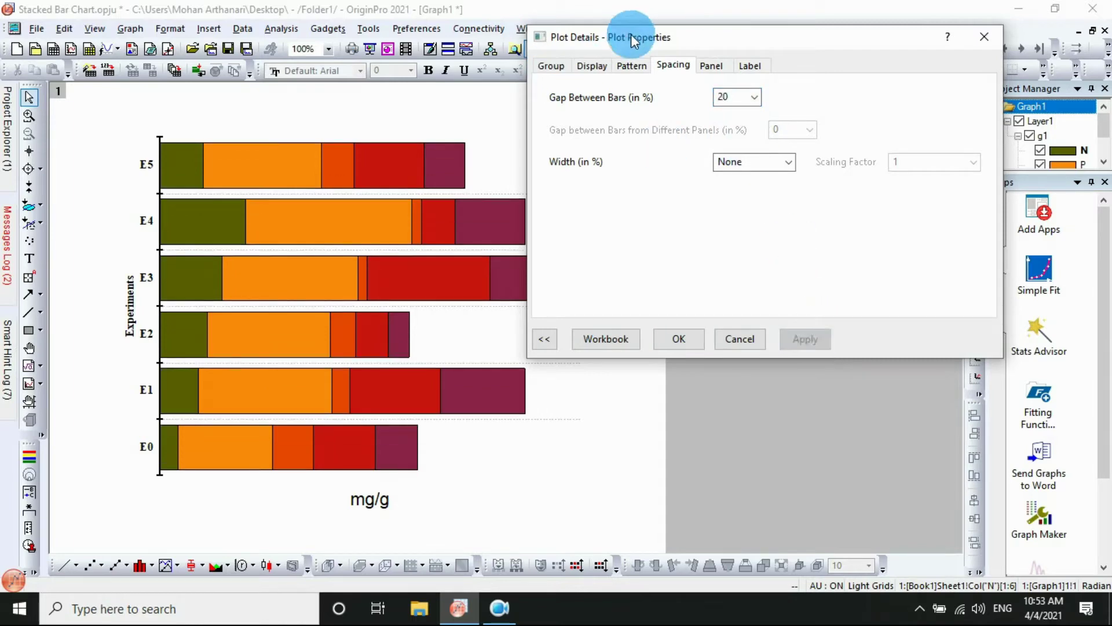
Enable value labels on the N bars and apply them to the chart
left_click(702, 63)
left_click(756, 65)
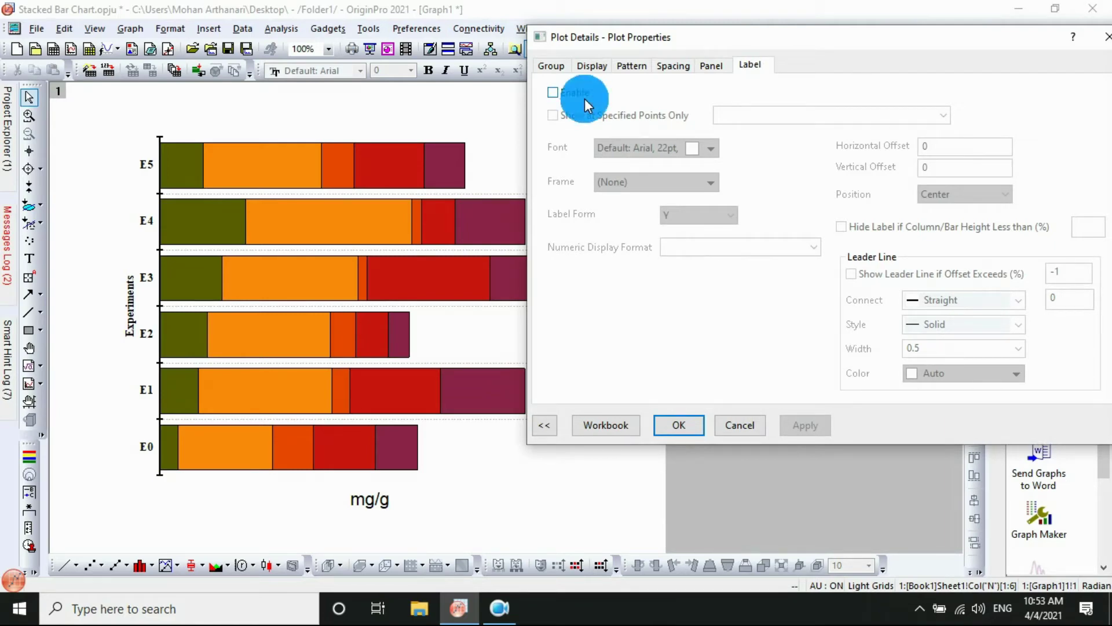
left_click(586, 97)
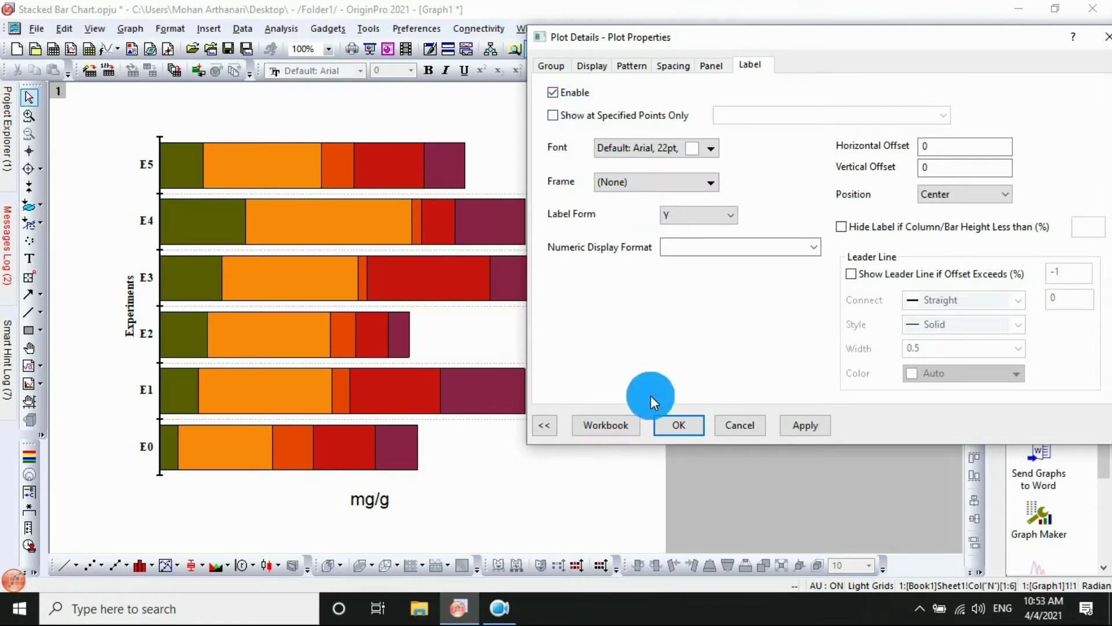
left_click(804, 426)
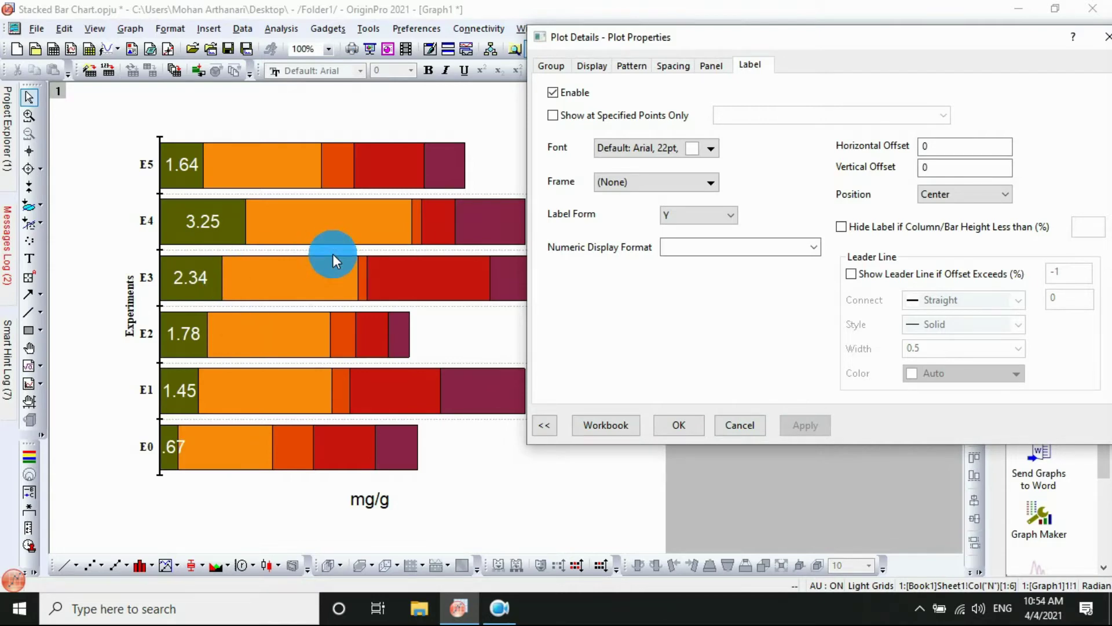
Format the N bars' value labels in Times New Roman at size 14 and close the plot properties
left_click(711, 148)
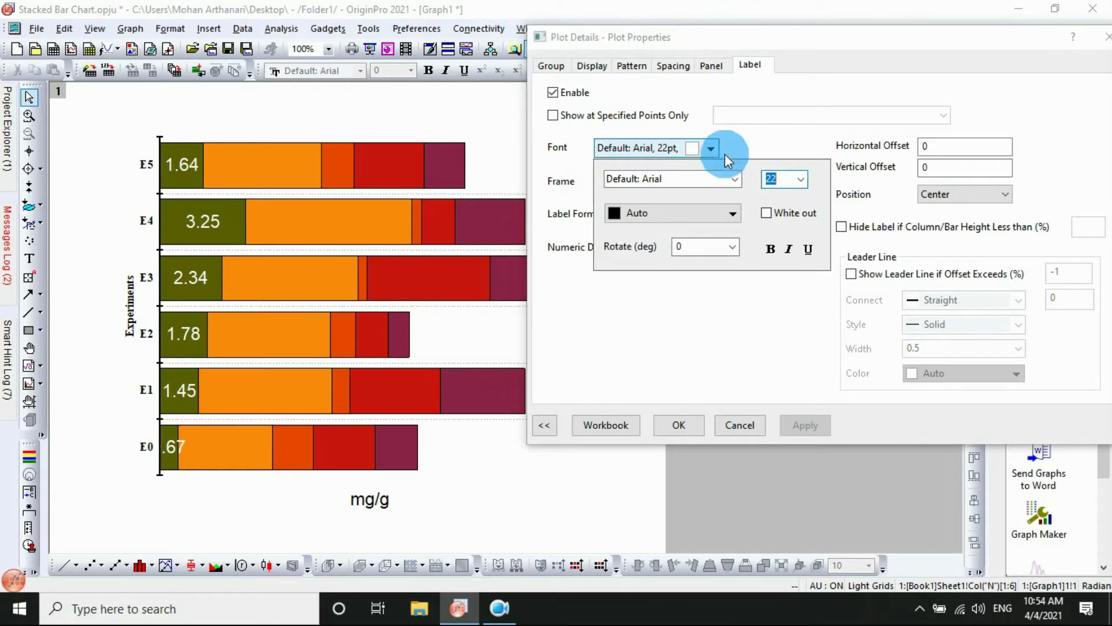
left_click(802, 181)
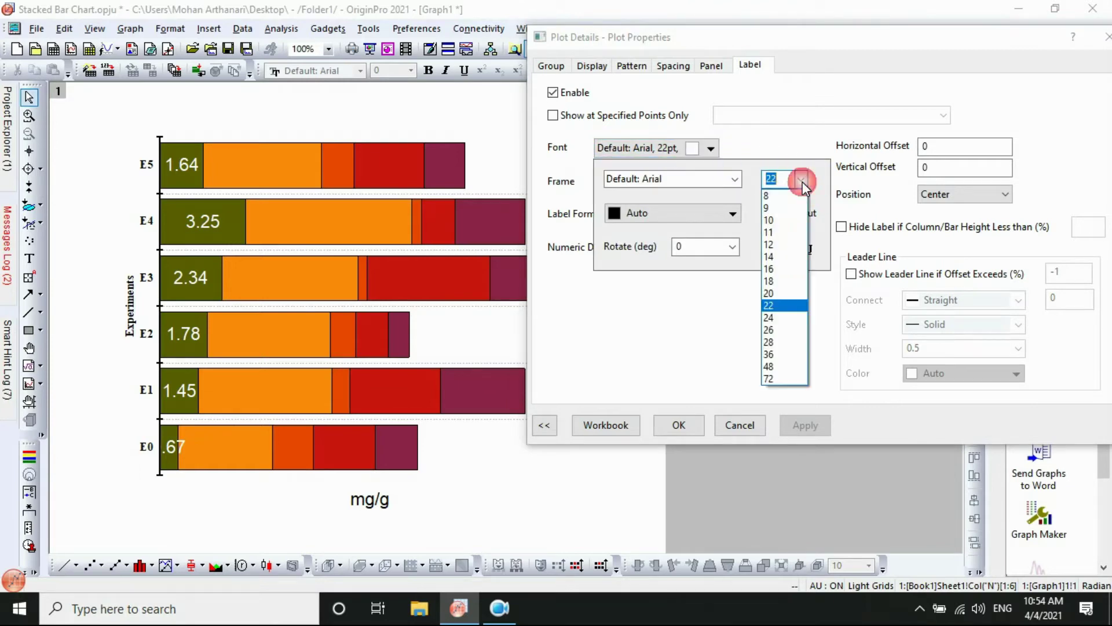
left_click(772, 255)
left_click(735, 179)
scroll(714, 219, "up", 1)
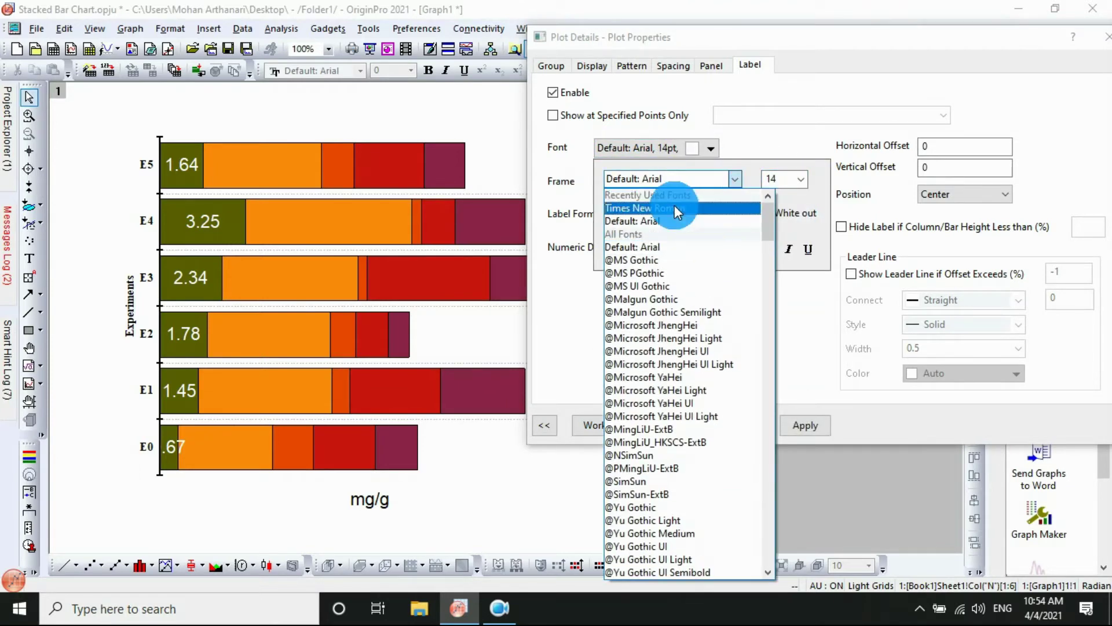
left_click(674, 205)
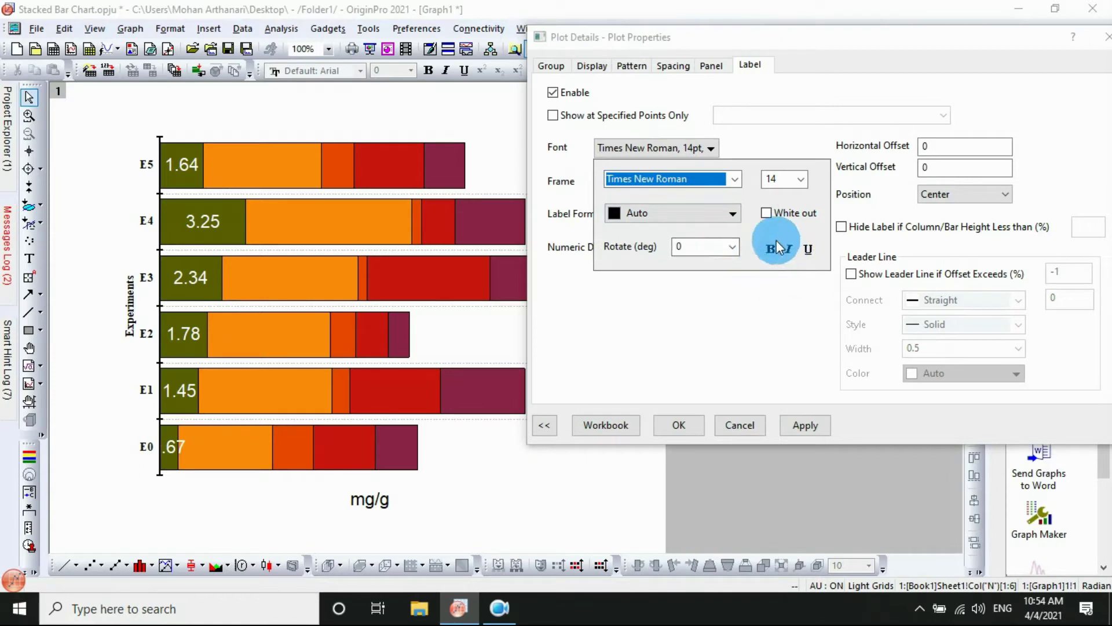
left_click(803, 426)
left_click(803, 426)
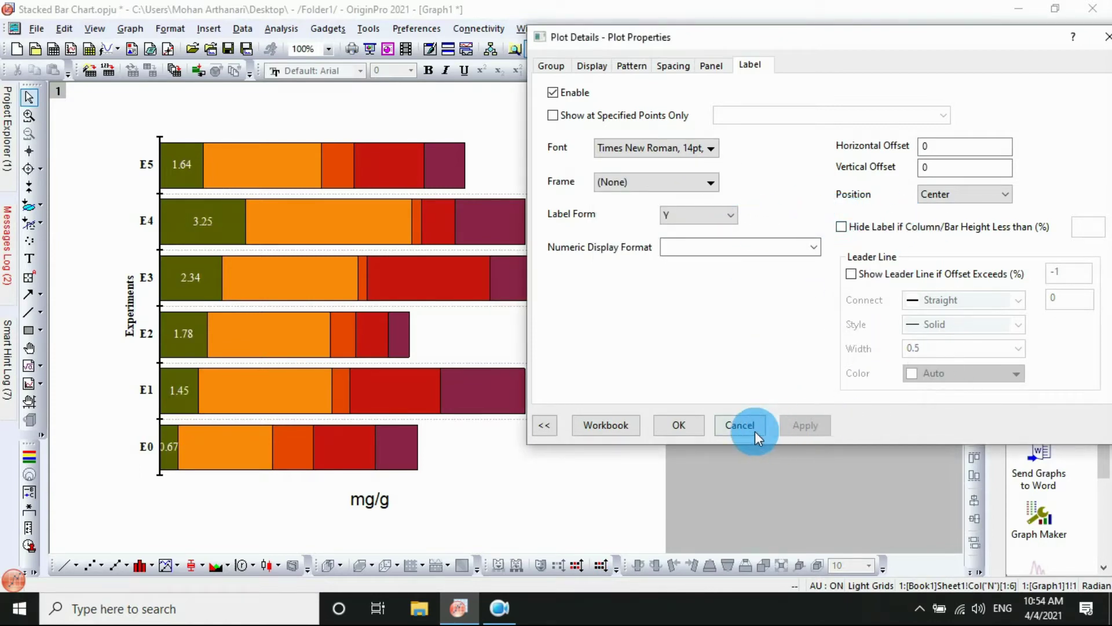
left_click(696, 433)
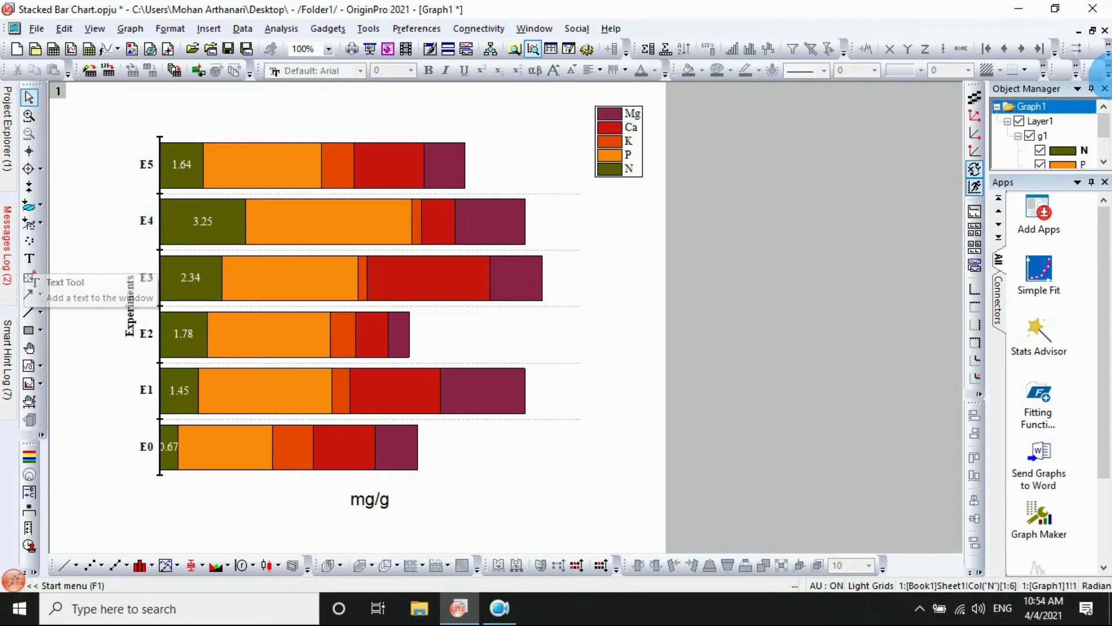
Restore the graph window from full screen, place it beside the worksheet and enlarge it so both stay readable
left_click(1091, 31)
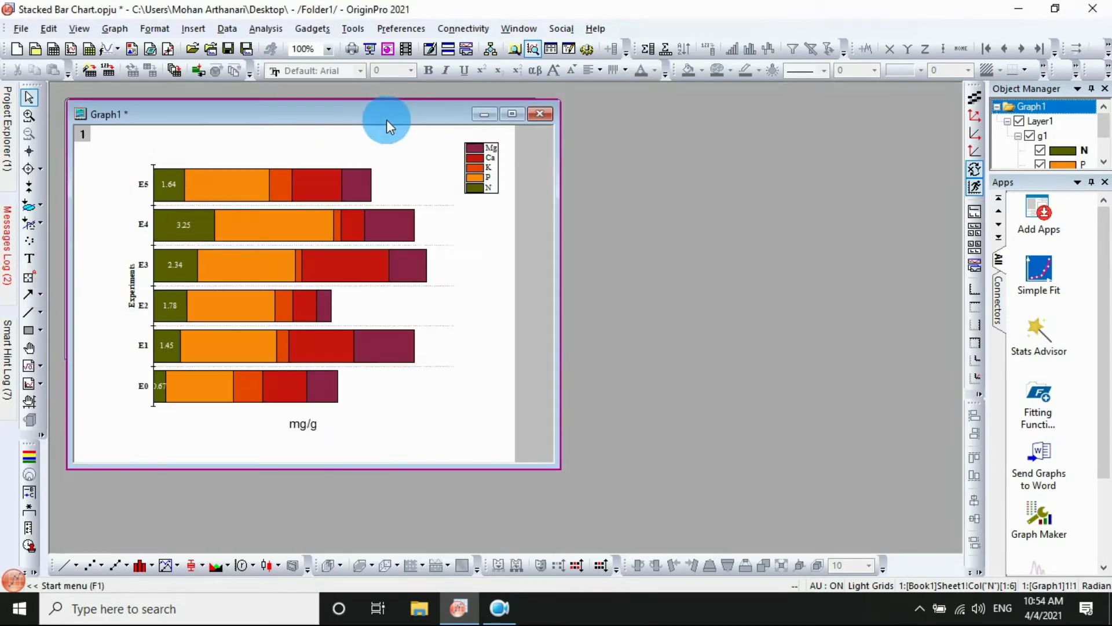
left_click_drag(387, 120, 673, 130)
left_click_drag(840, 468, 953, 535)
left_click(586, 241)
scroll(584, 229, "up", 2)
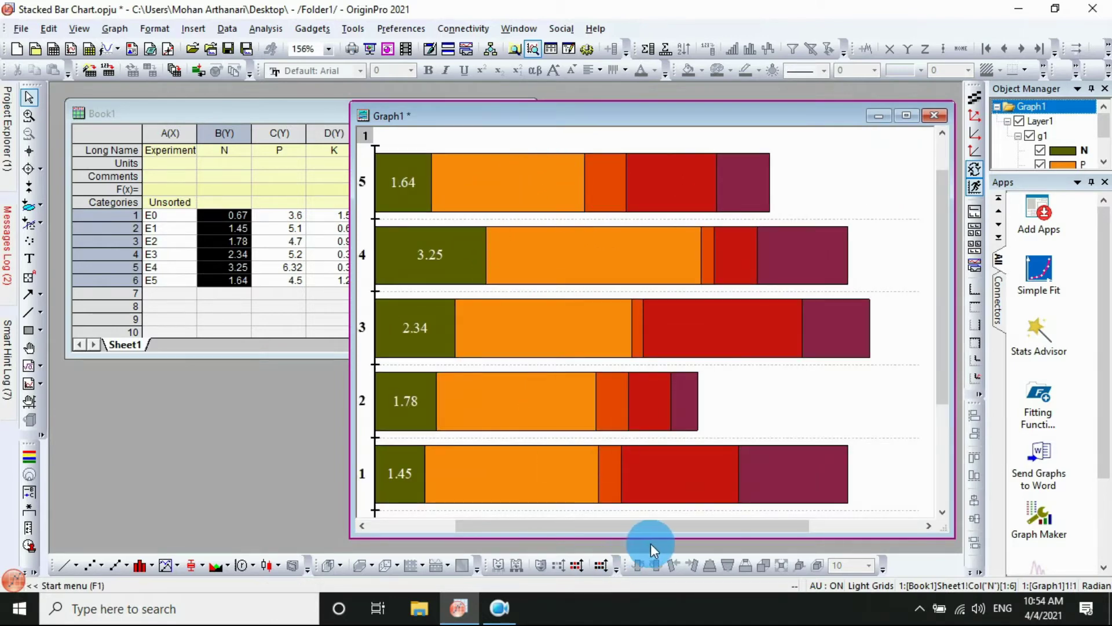
left_click_drag(658, 528, 604, 527)
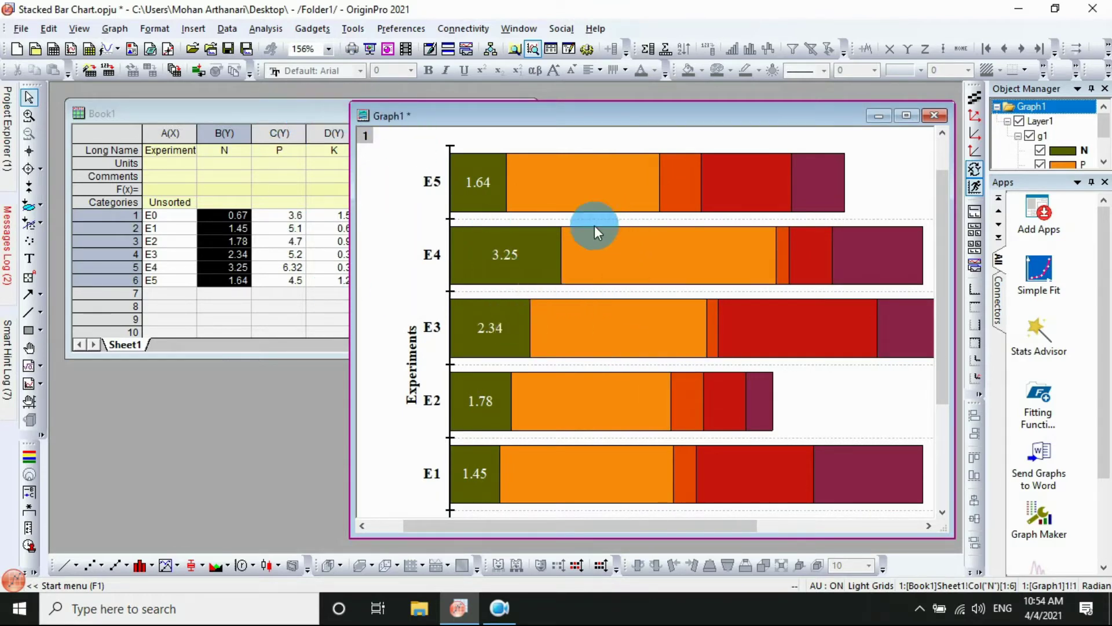
mouse_move(589, 526)
left_mouse_down()
mouse_move(781, 531)
mouse_move(582, 536)
left_mouse_up()
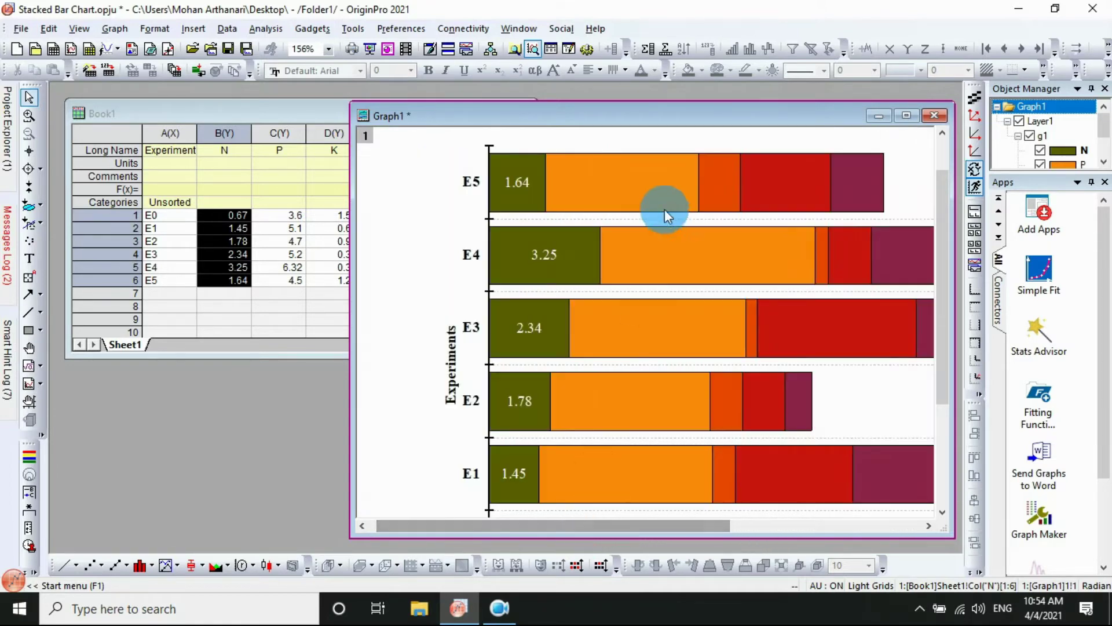
Add a text label reading 3.6 on the P segment of the E1 bar
mouse_move(618, 183)
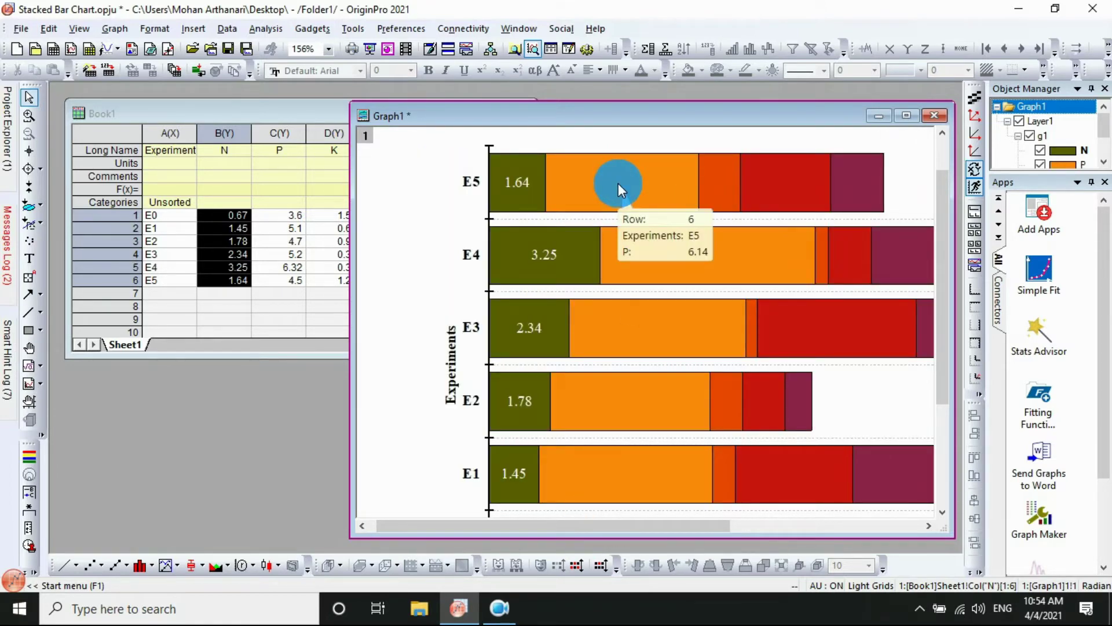
left_click(648, 472)
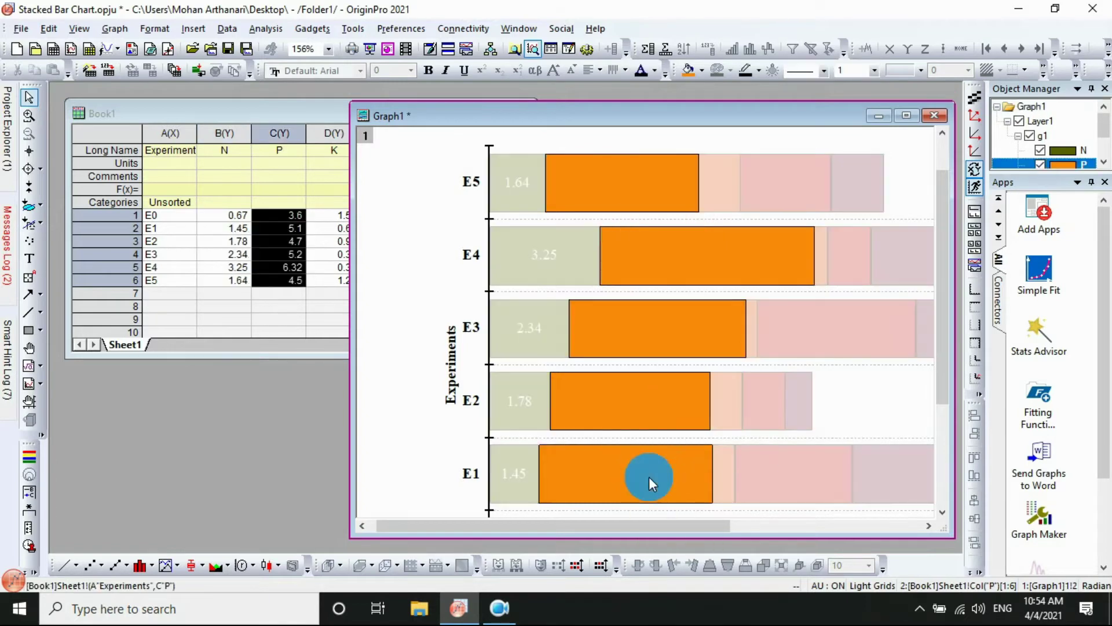
left_click(29, 258)
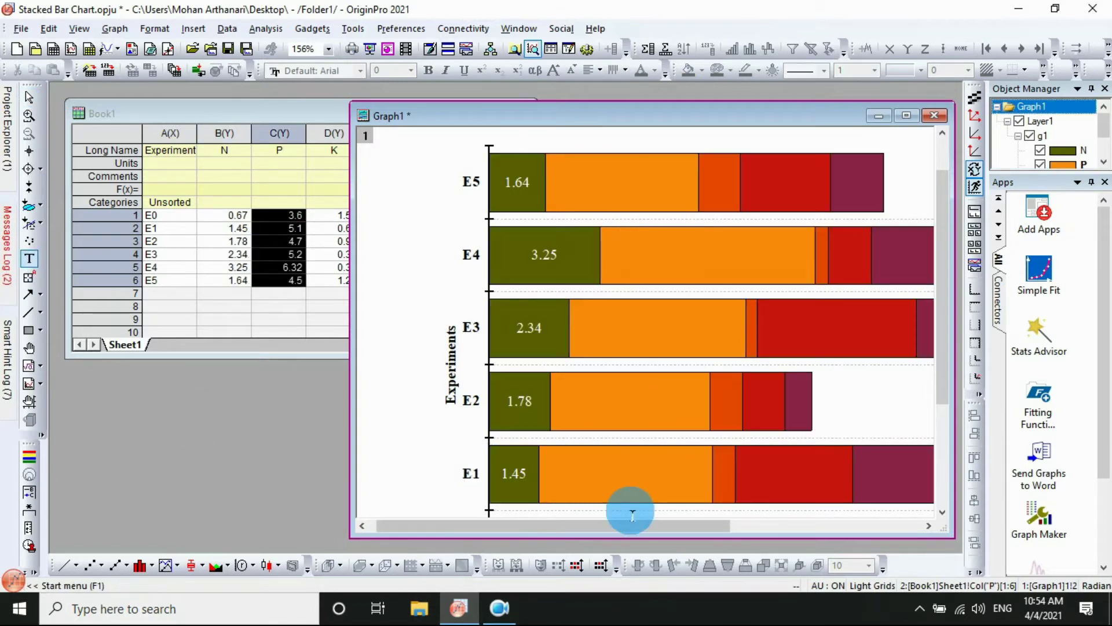
left_click(607, 475)
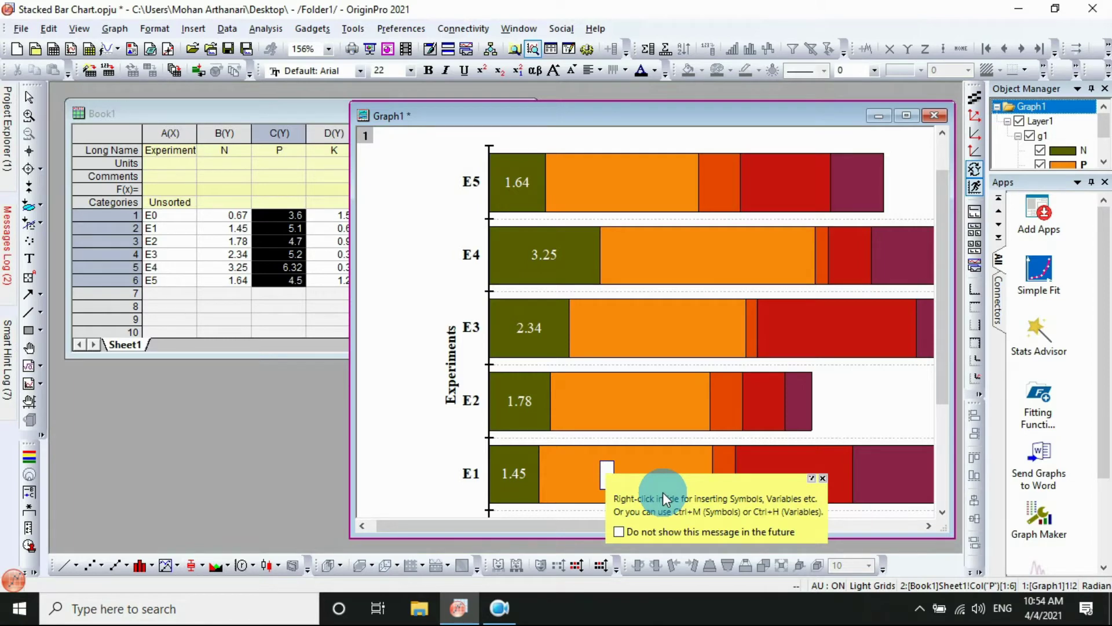
type("2")
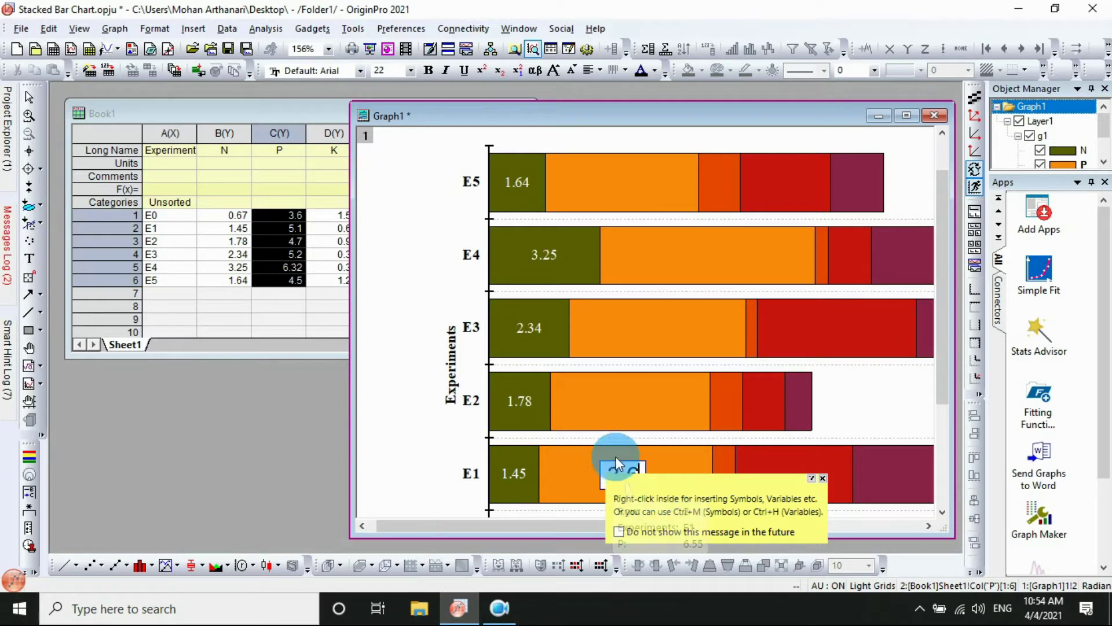
left_click(671, 392)
left_click(643, 401)
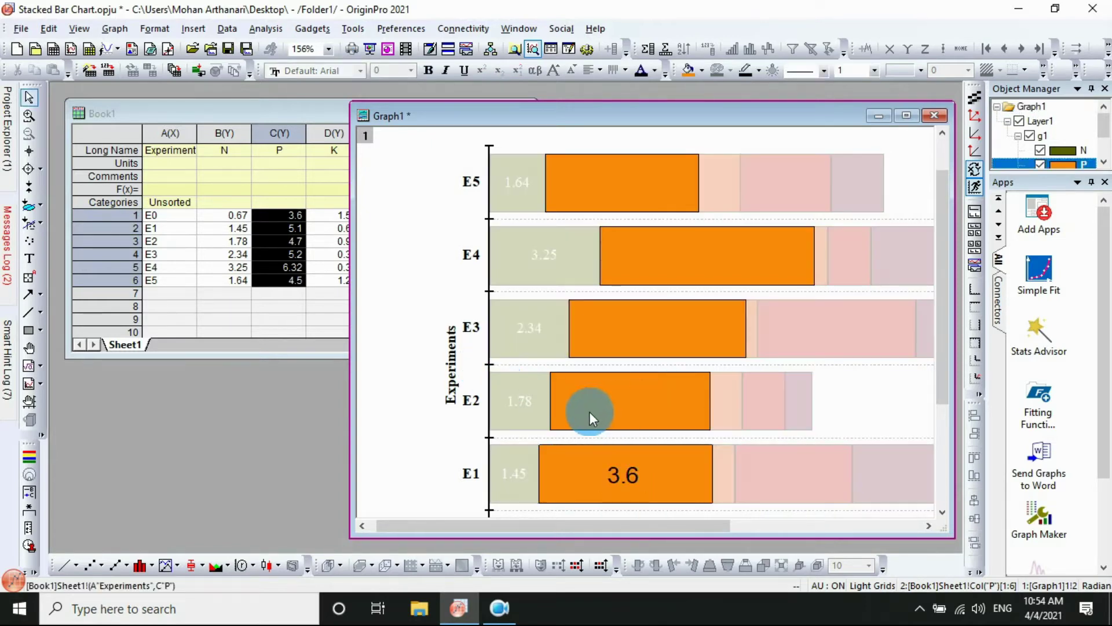
Add a text label reading 5.1 on the P segment of the E2 bar
left_click(29, 258)
left_click(635, 408)
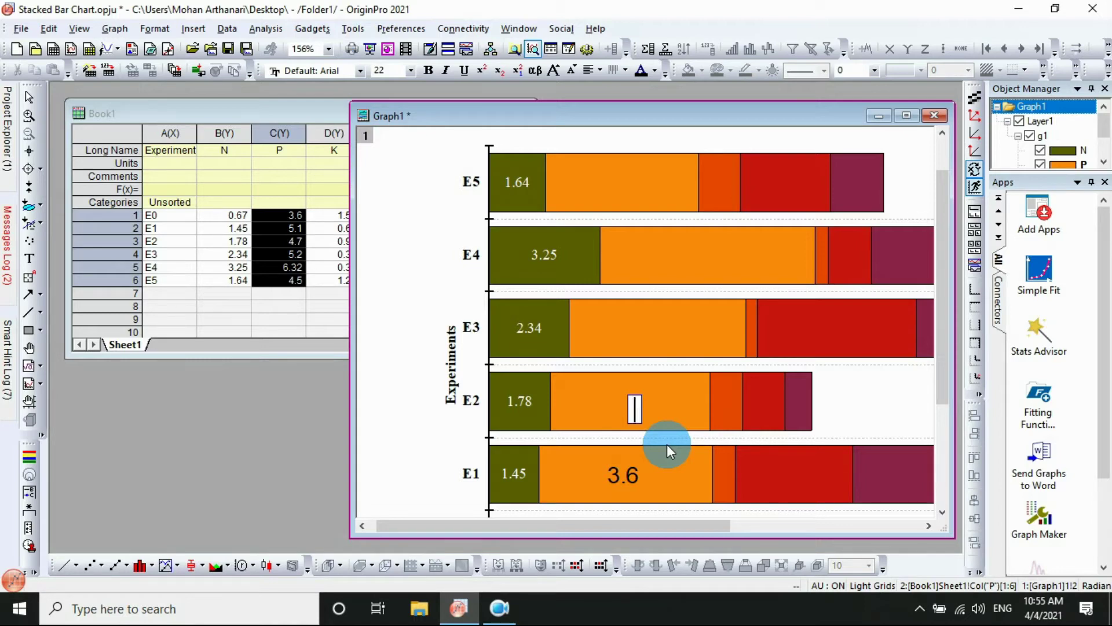
type("5.1")
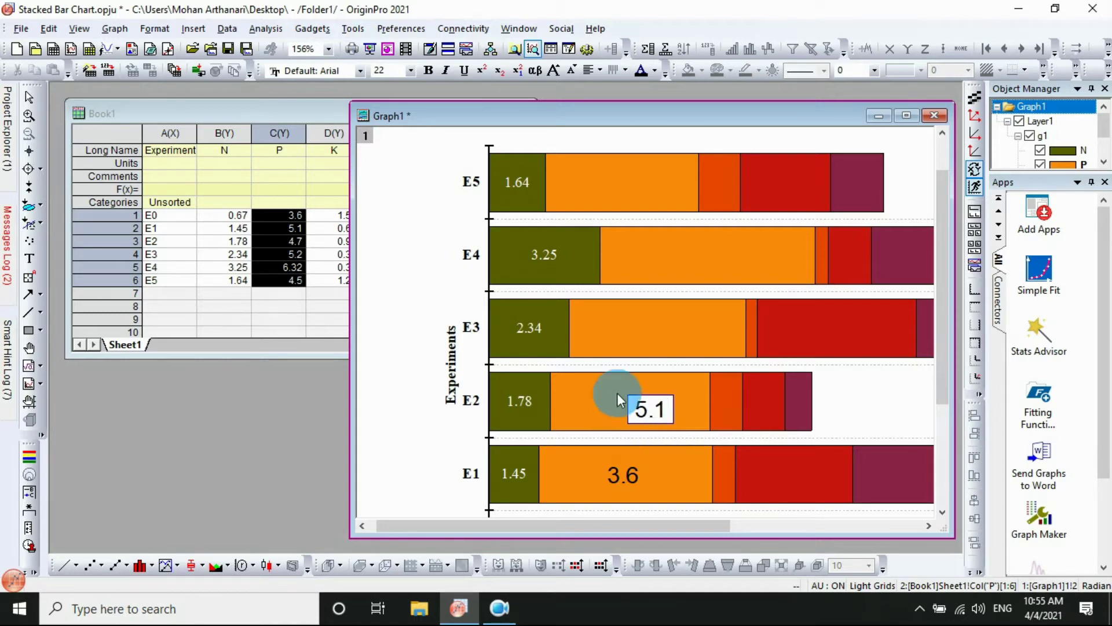
left_click(669, 342)
Add a text label reading 4.7 on the P segment of the E3 bar
left_click(29, 258)
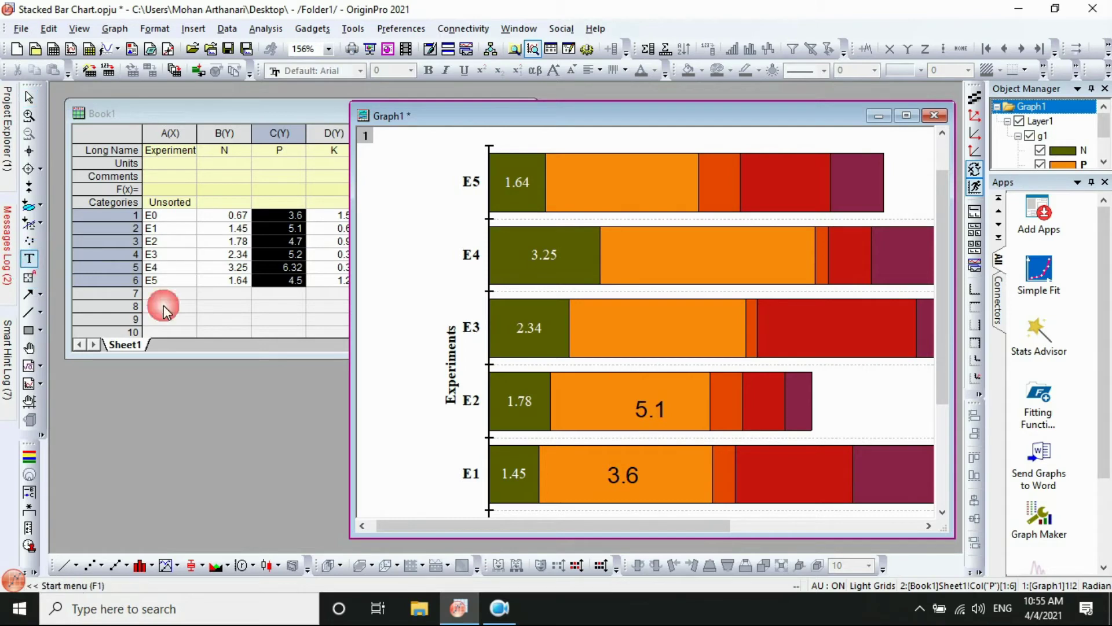
left_click(653, 330)
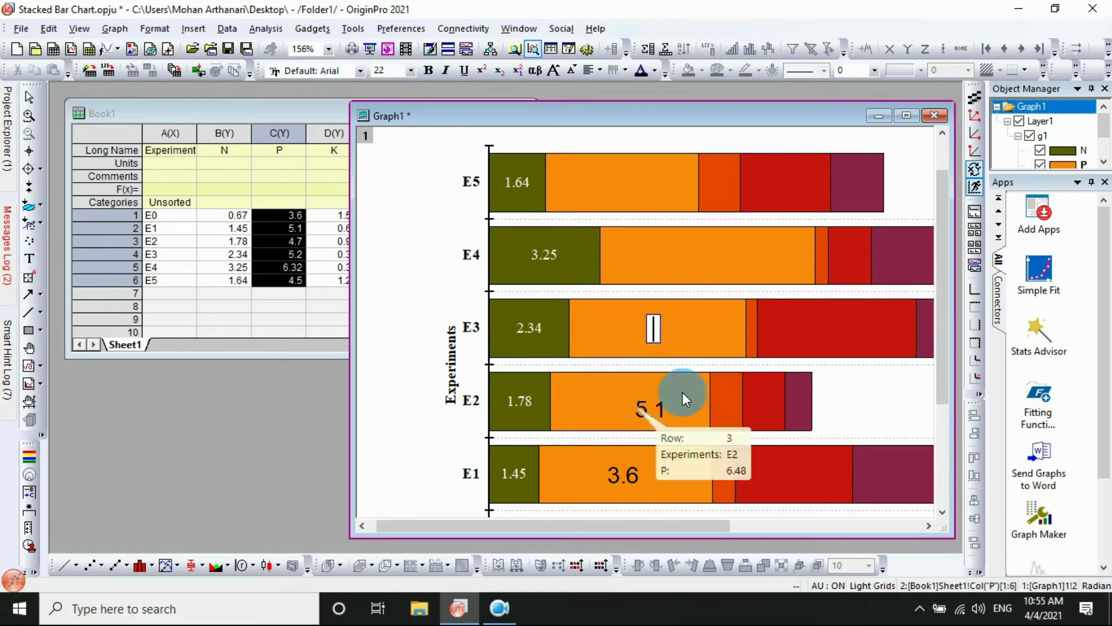
type("4.7")
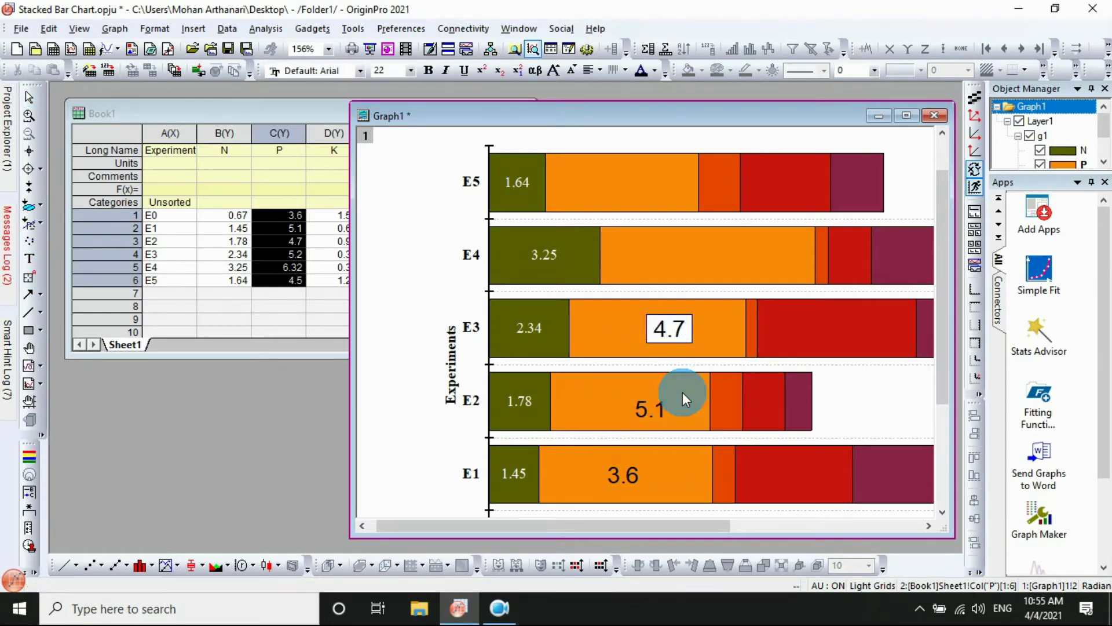
left_click(671, 260)
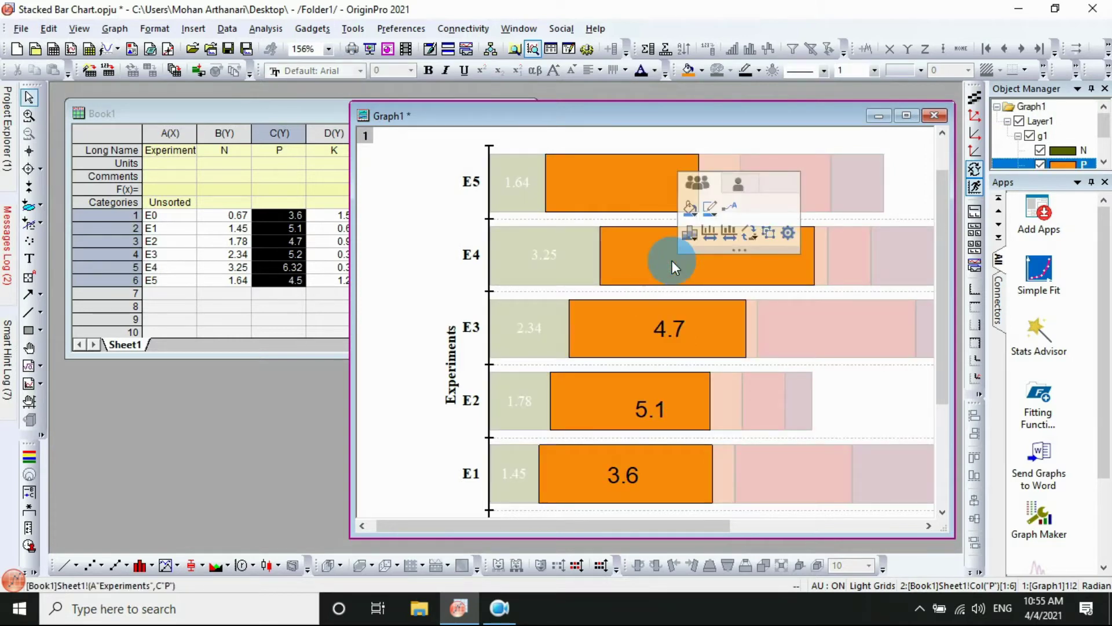
Add a text label reading 5.2 on the P segment of the E4 bar
left_click(29, 257)
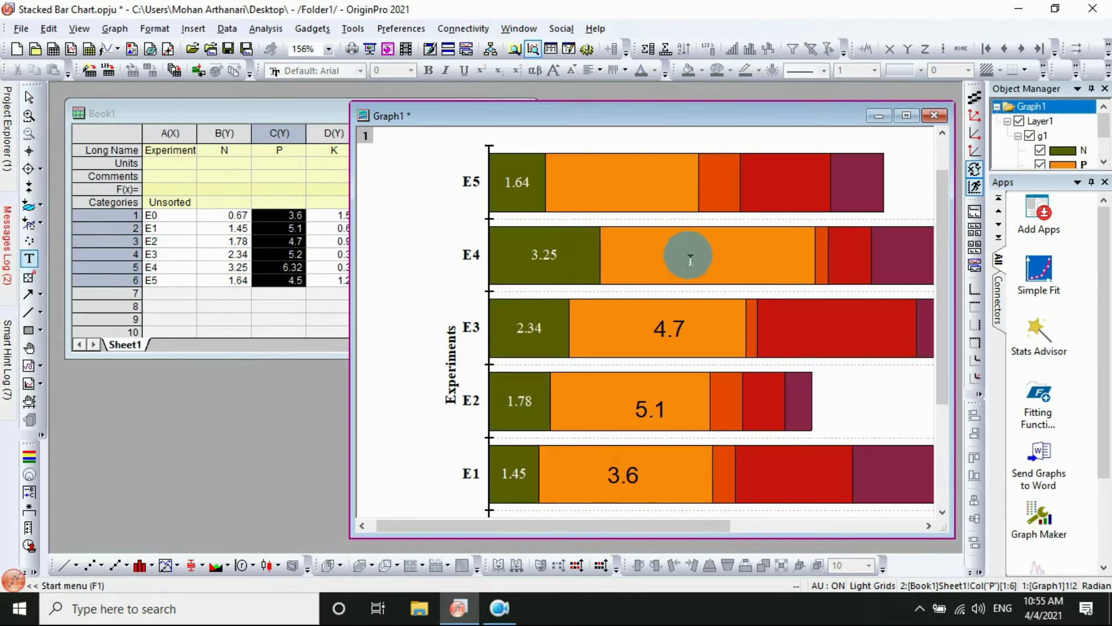
left_click(691, 260)
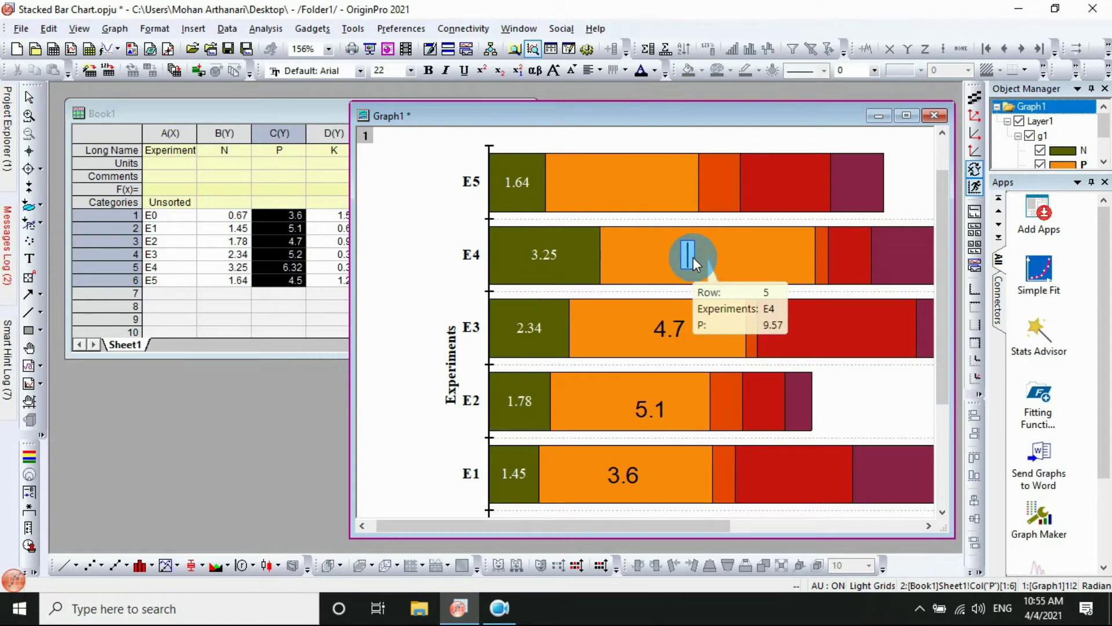
type("5.2")
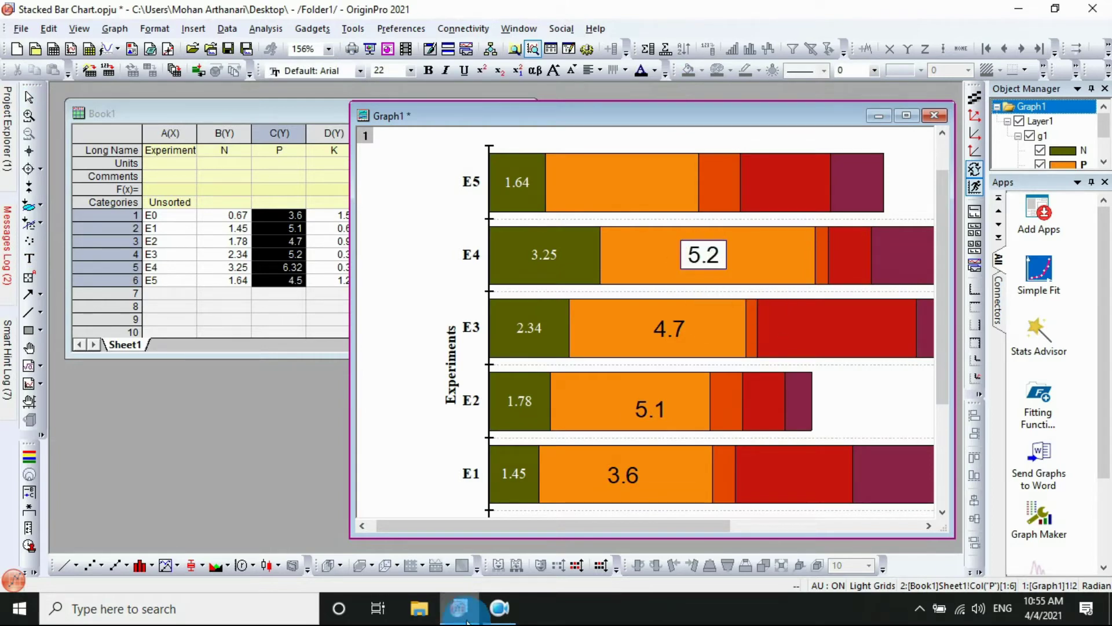
left_click(28, 263)
left_click(618, 175)
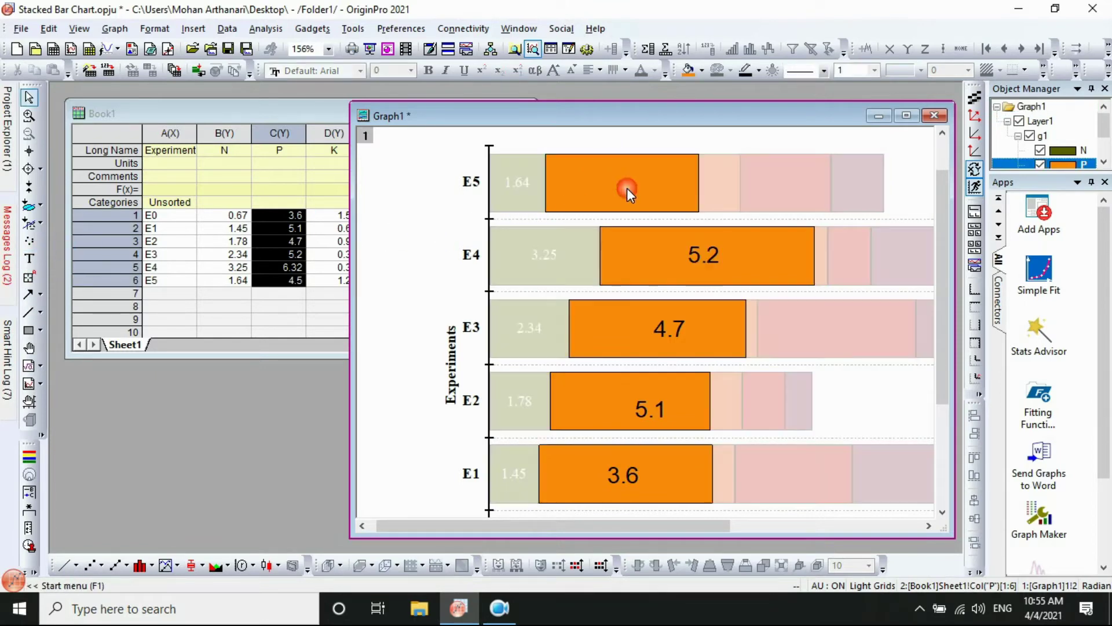
left_click(29, 259)
left_click(446, 241)
left_click(609, 180)
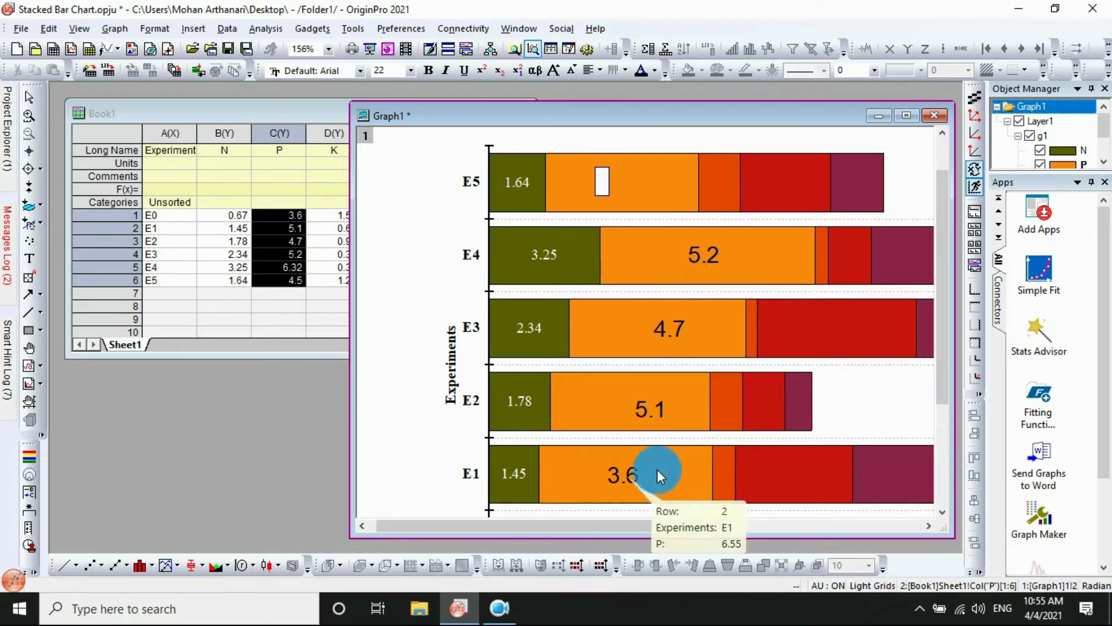
scroll(659, 446, "down", 2)
left_click(635, 401)
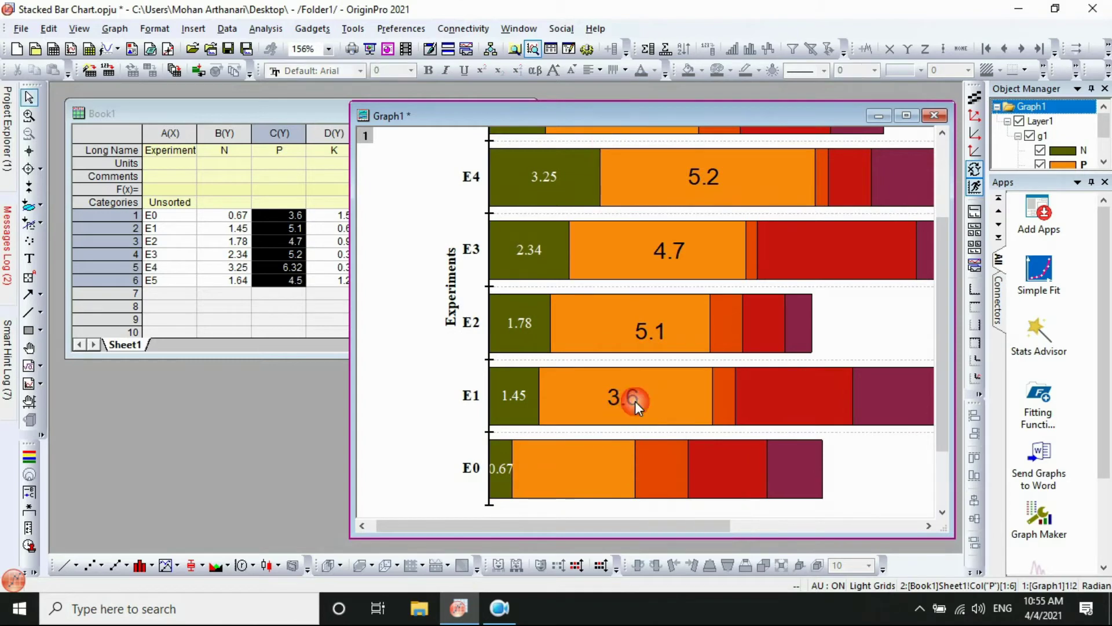
Move the 3.6, 5.1, 4.7 and 5.2 labels down one bar each, onto the P segments of E0, E1, E2 and E3
left_click(635, 397)
left_click_drag(633, 406, 584, 481)
left_click(668, 334)
left_click_drag(669, 336, 628, 393)
left_click_drag(668, 253, 645, 327)
scroll(693, 335, "up", 1)
scroll(693, 335, "up", 1)
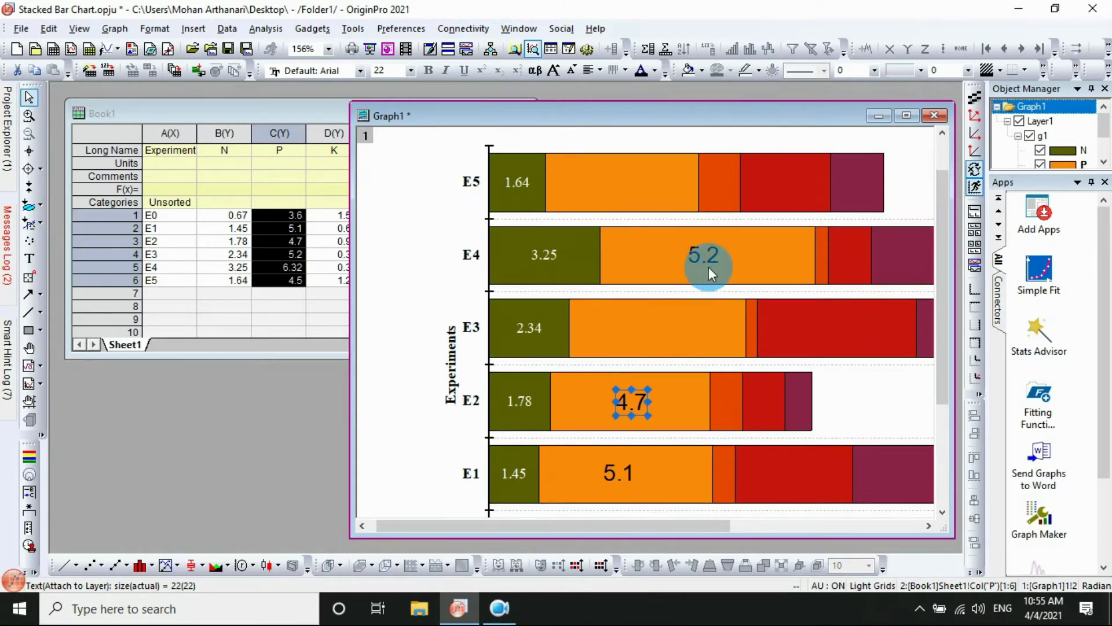
left_click(705, 264)
left_click_drag(706, 263, 666, 330)
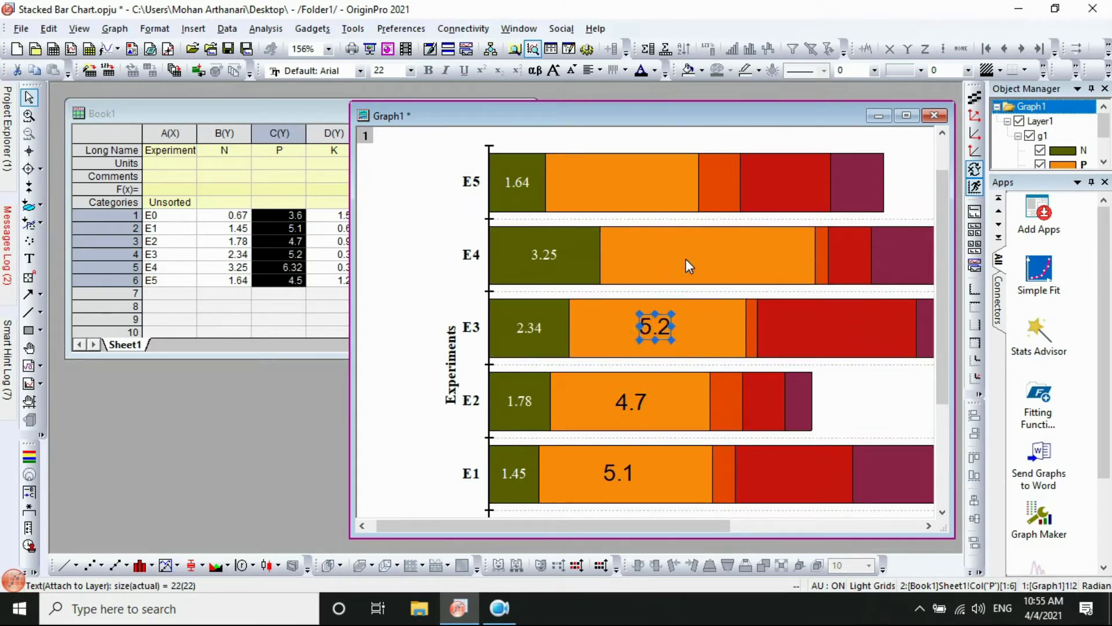
Add a text label reading 6.32 on the P segment of the E4 bar
left_click(694, 252)
left_click(30, 262)
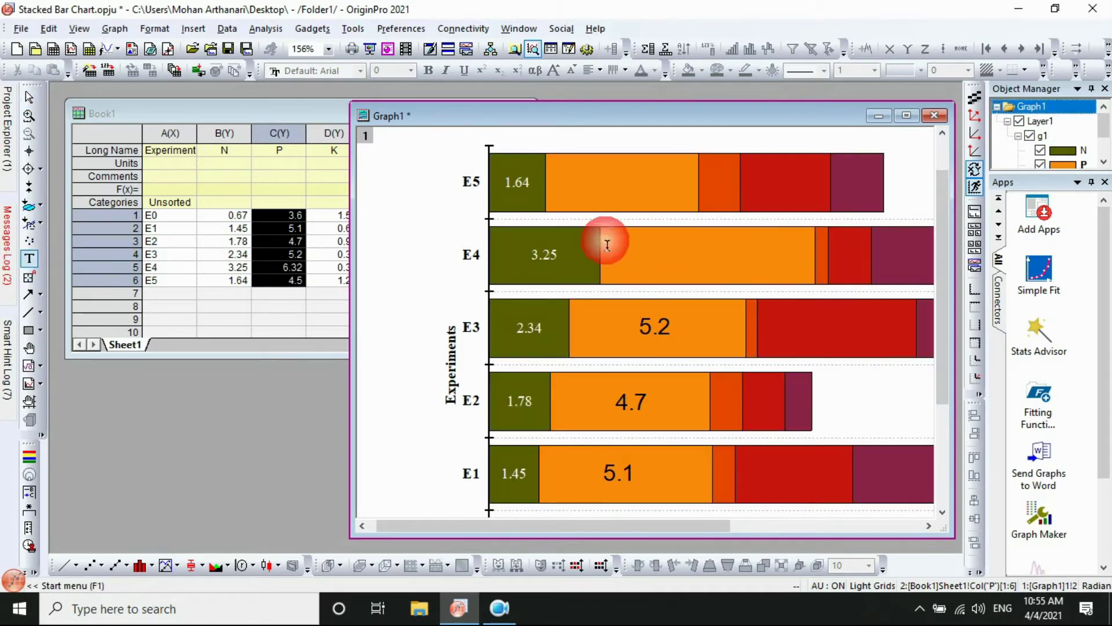
left_click(701, 259)
mouse_move(804, 329)
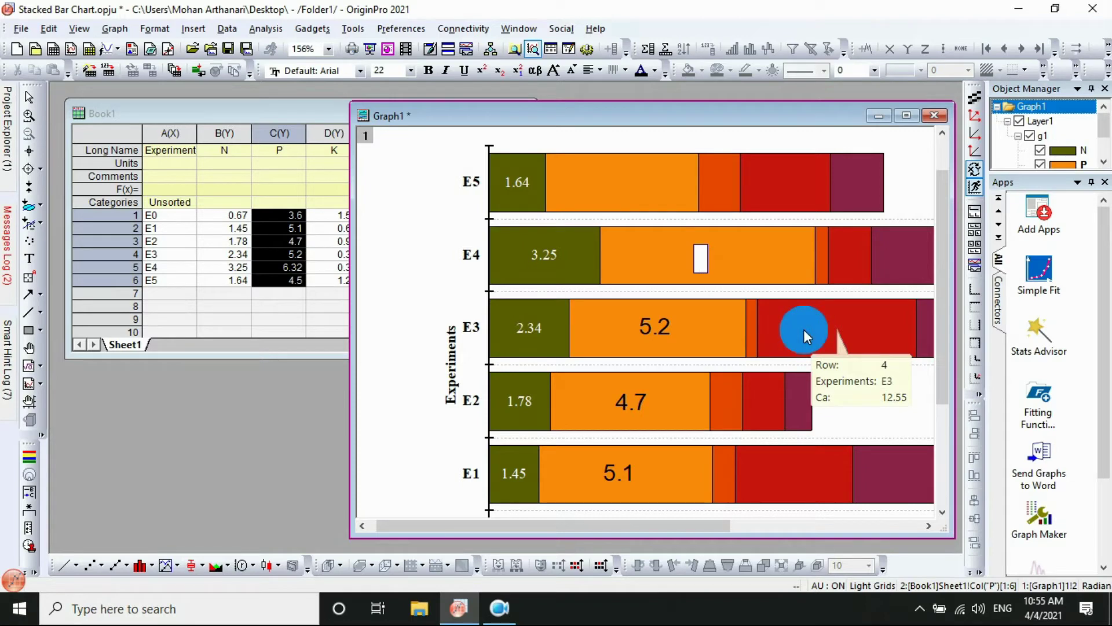
type("6.32")
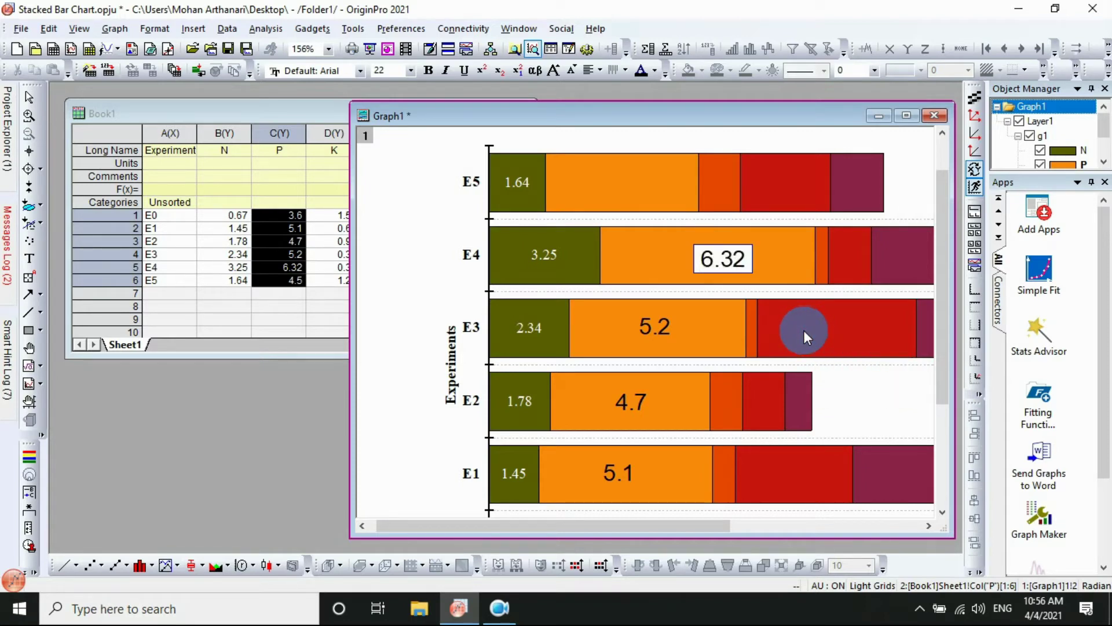
left_click(607, 182)
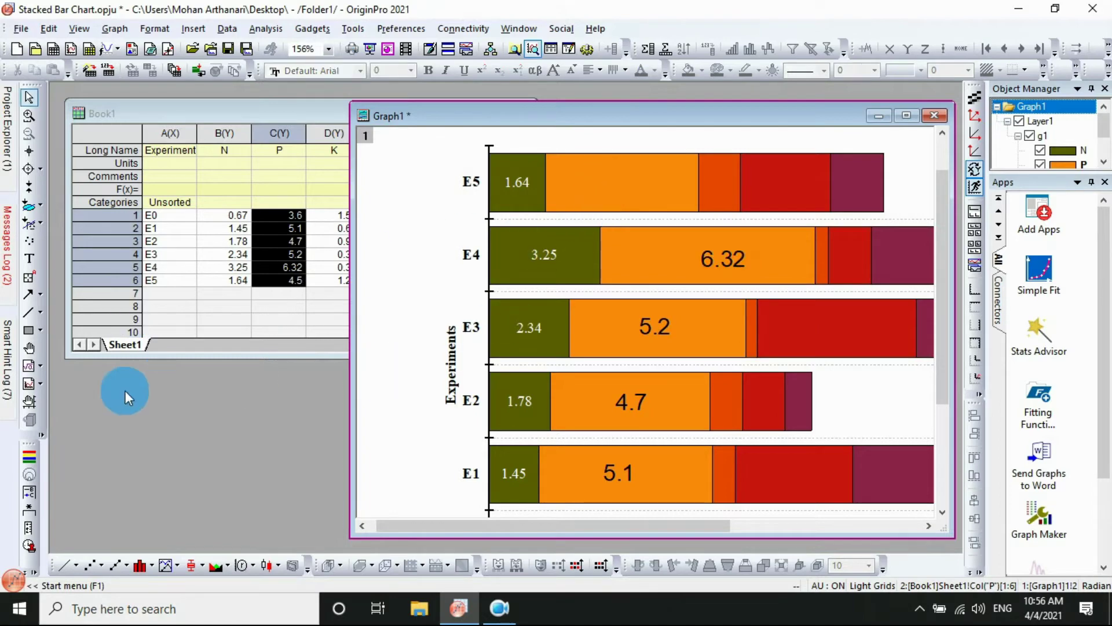
Add a text label reading 4.5 on the P segment of the E5 bar
left_click(29, 259)
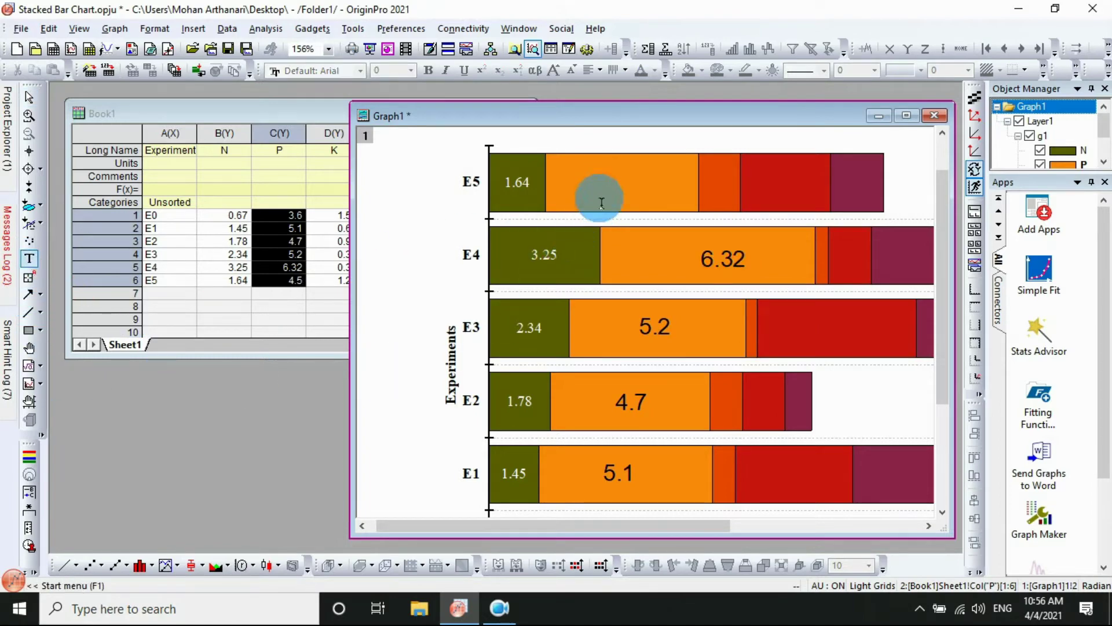
left_click(604, 184)
mouse_move(680, 261)
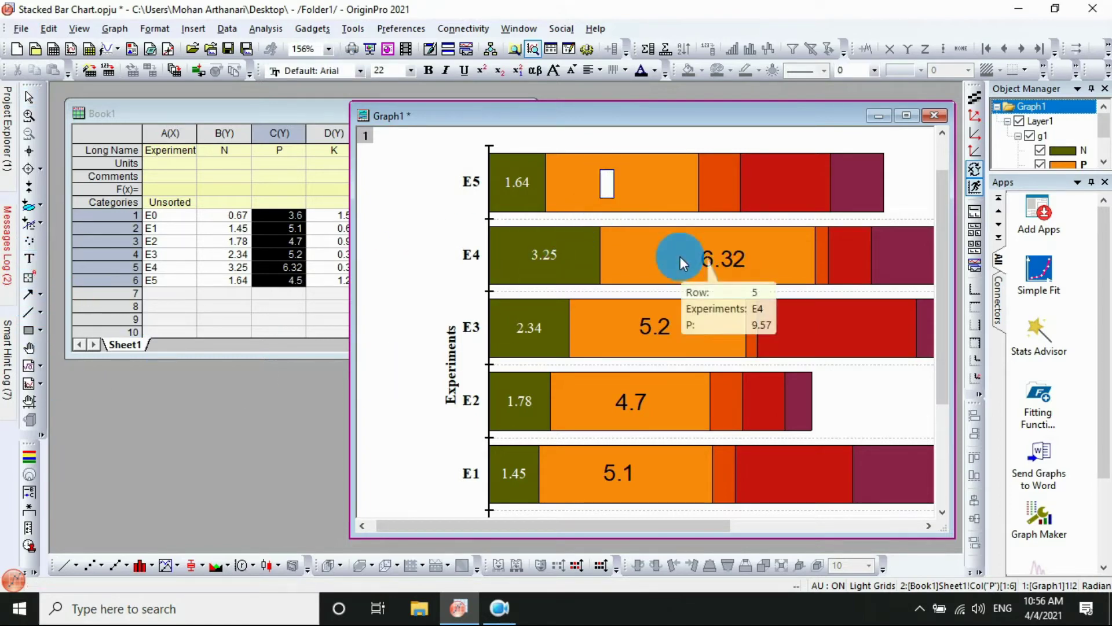
type("4.5")
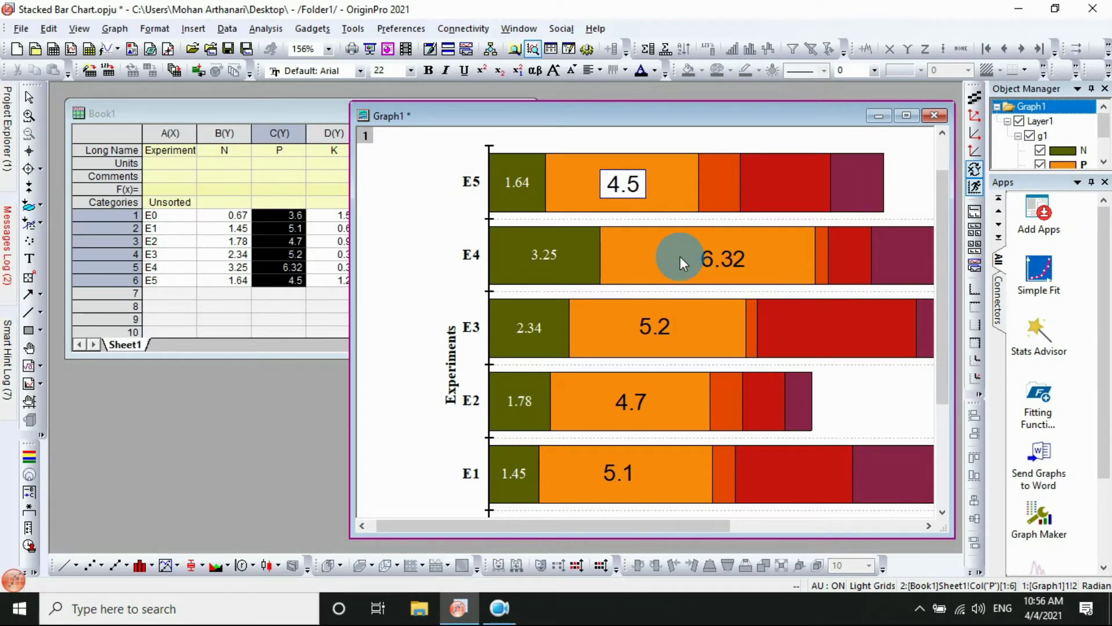
Maximize the graph window and format the 4.5 label on the E5 bar in Times New Roman at size 14
left_click(901, 116)
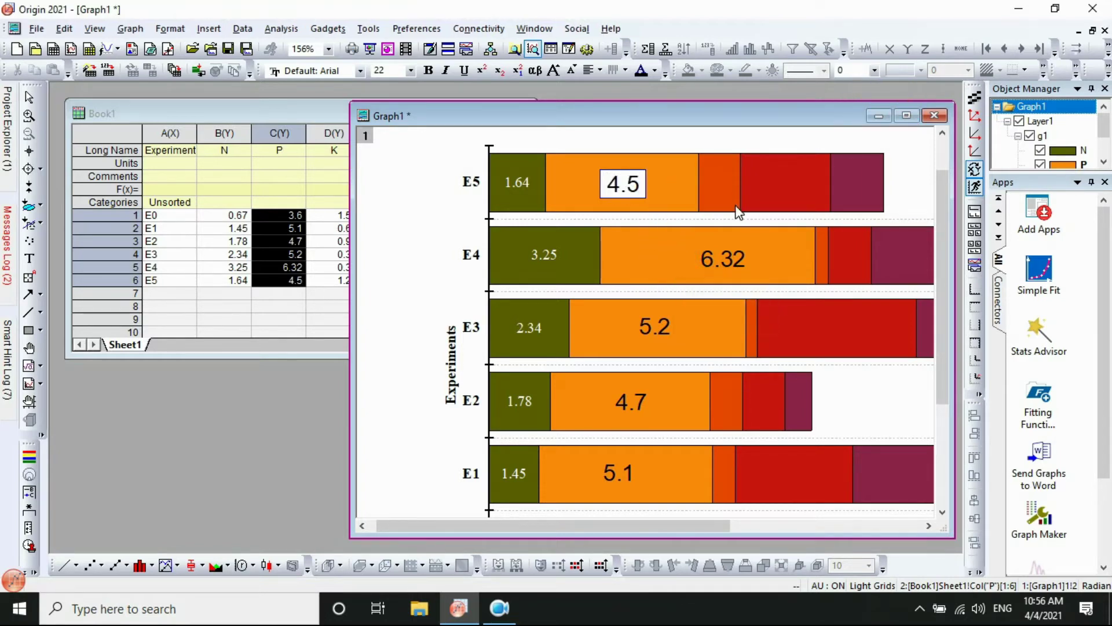
left_click(380, 168)
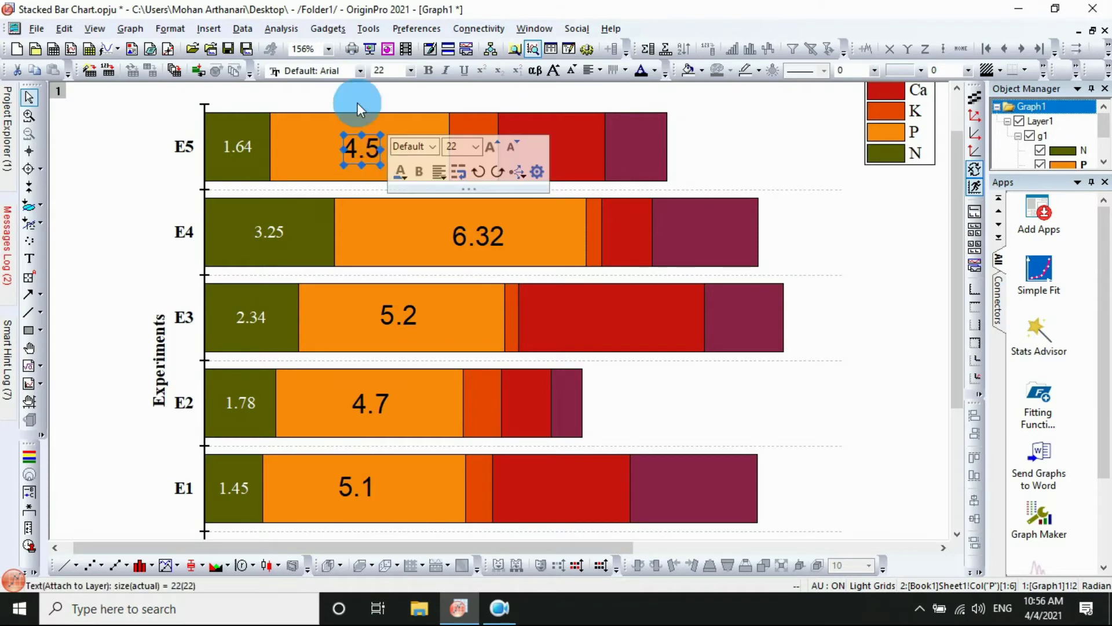
left_click(410, 70)
left_click(400, 138)
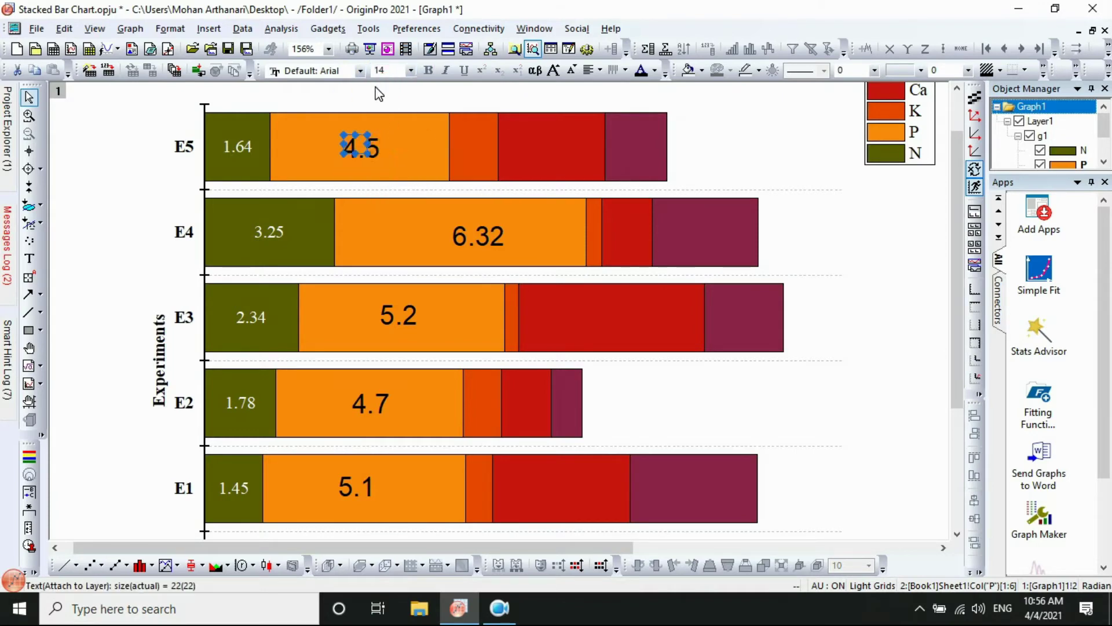
left_click(360, 71)
left_click(340, 100)
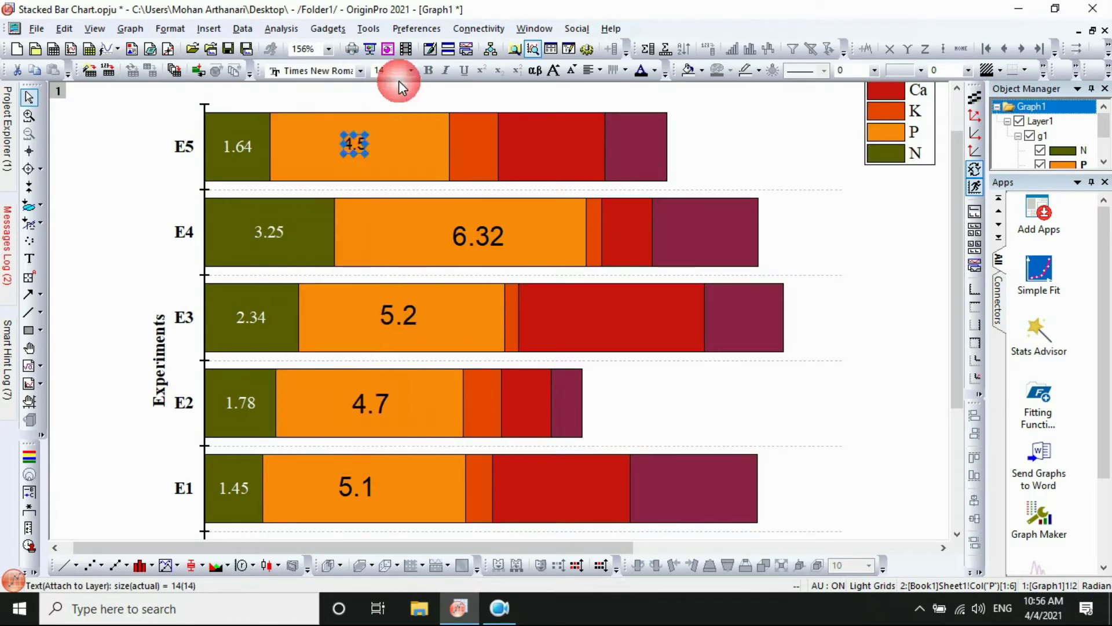
Set the font color of the 4.5 label on the E5 bar to white
left_click(656, 71)
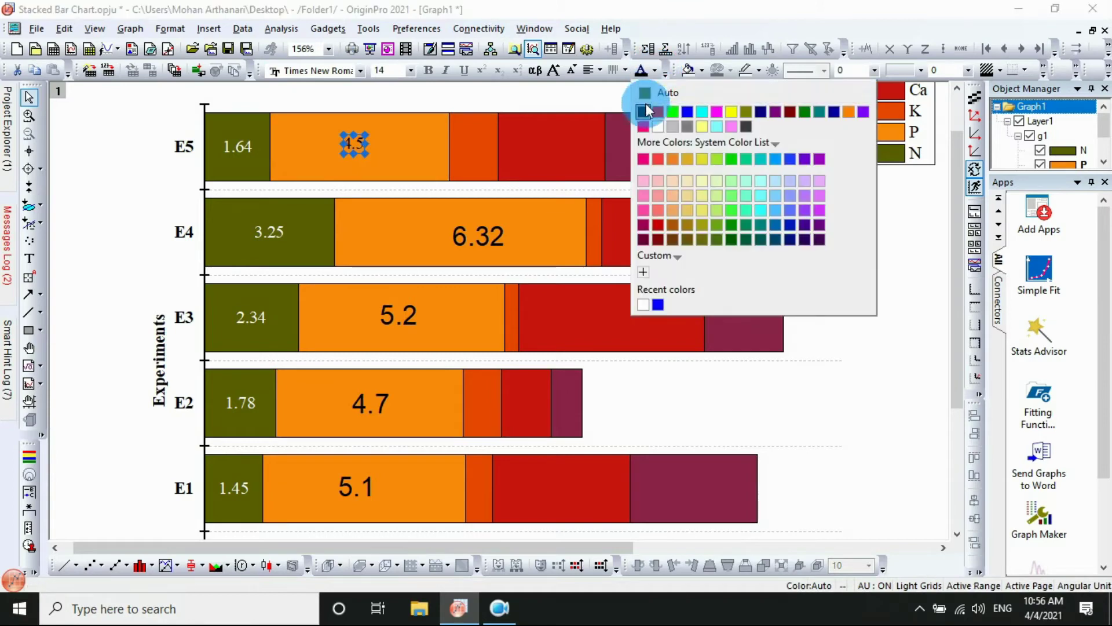
left_click(655, 125)
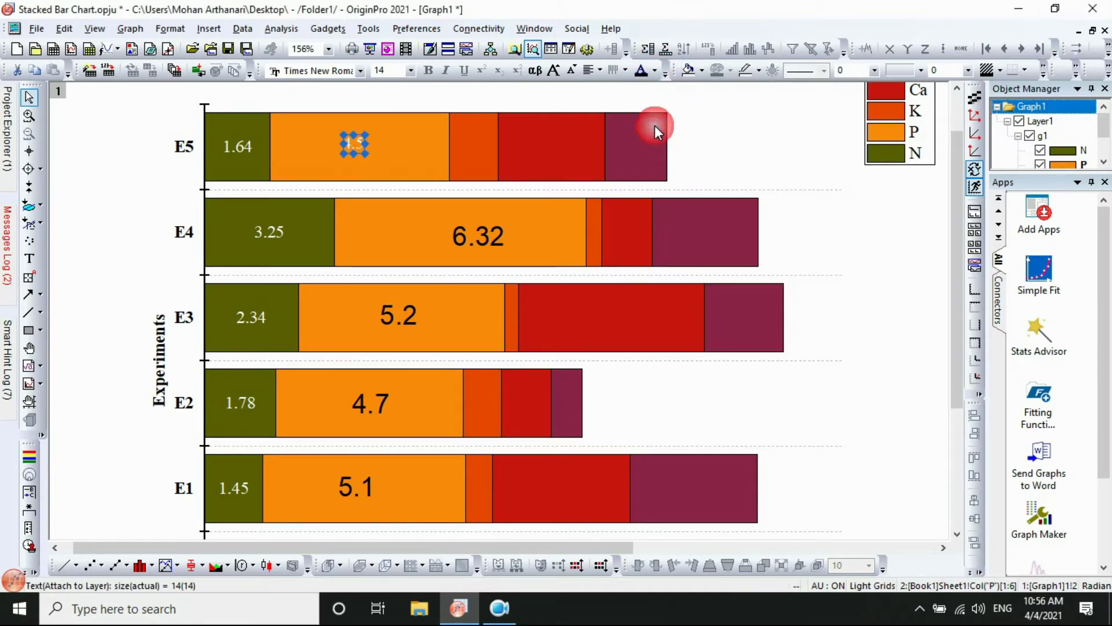
left_click(356, 147)
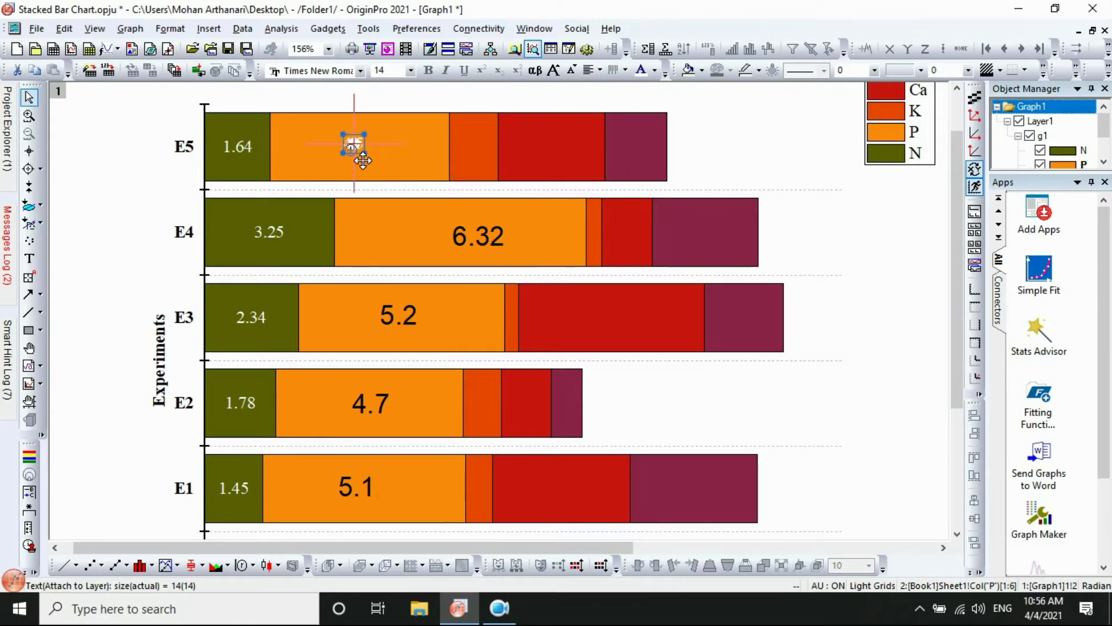
Shift the 6.32 label on the E4 bar slightly left and format it in white Times New Roman at size 14
left_click(438, 211)
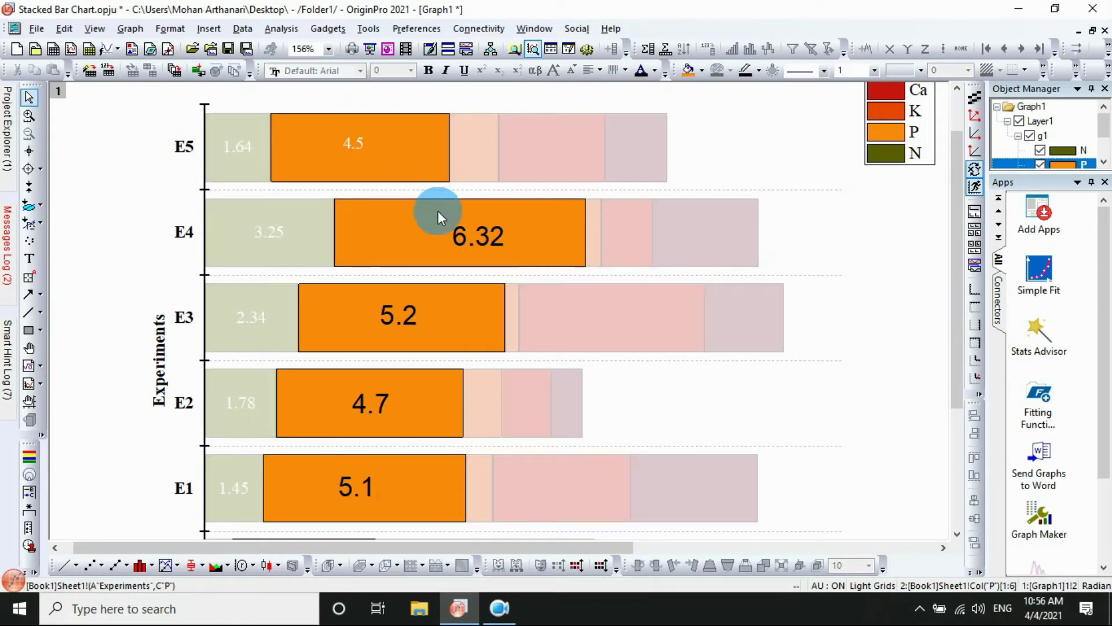
left_click(481, 234)
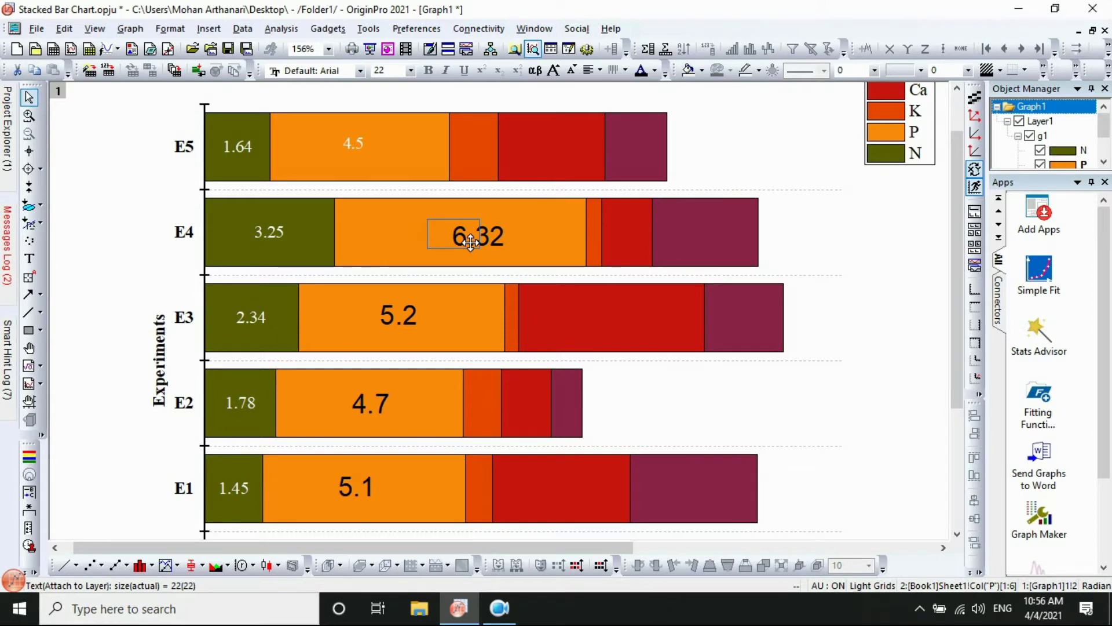
left_click_drag(471, 242, 470, 241)
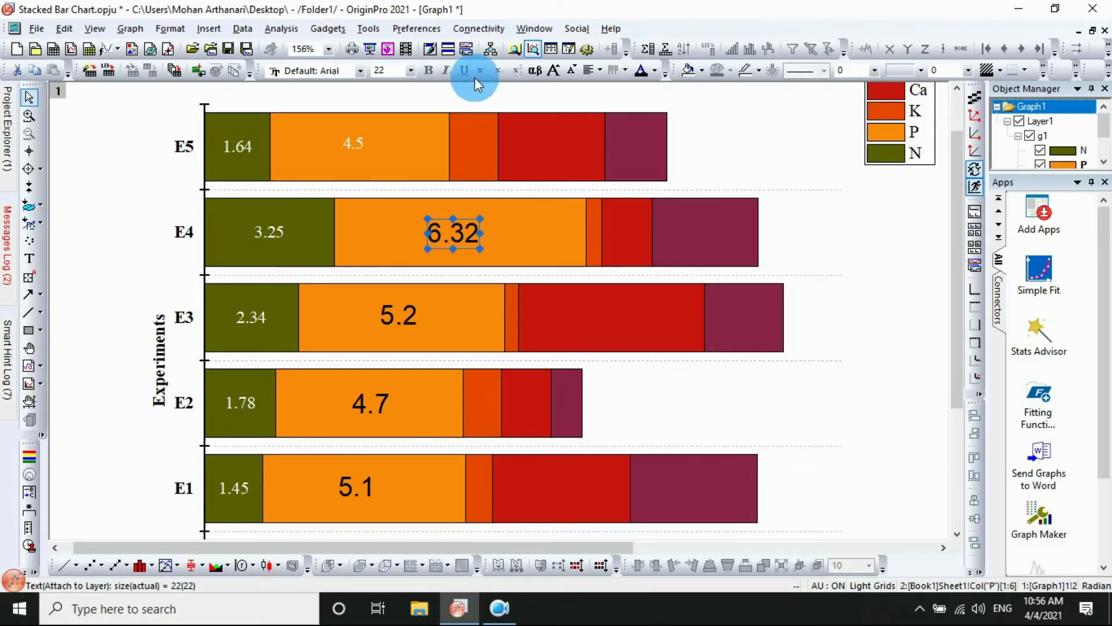
left_click(410, 70)
left_click(381, 138)
left_click(361, 70)
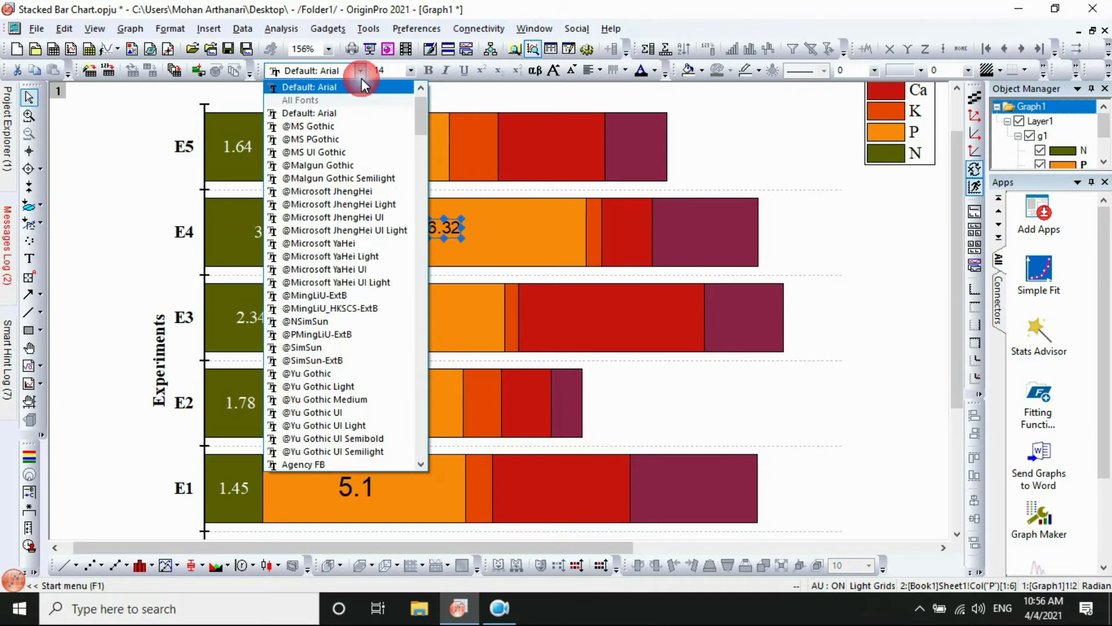
scroll(347, 100, "up", 1)
left_click(348, 102)
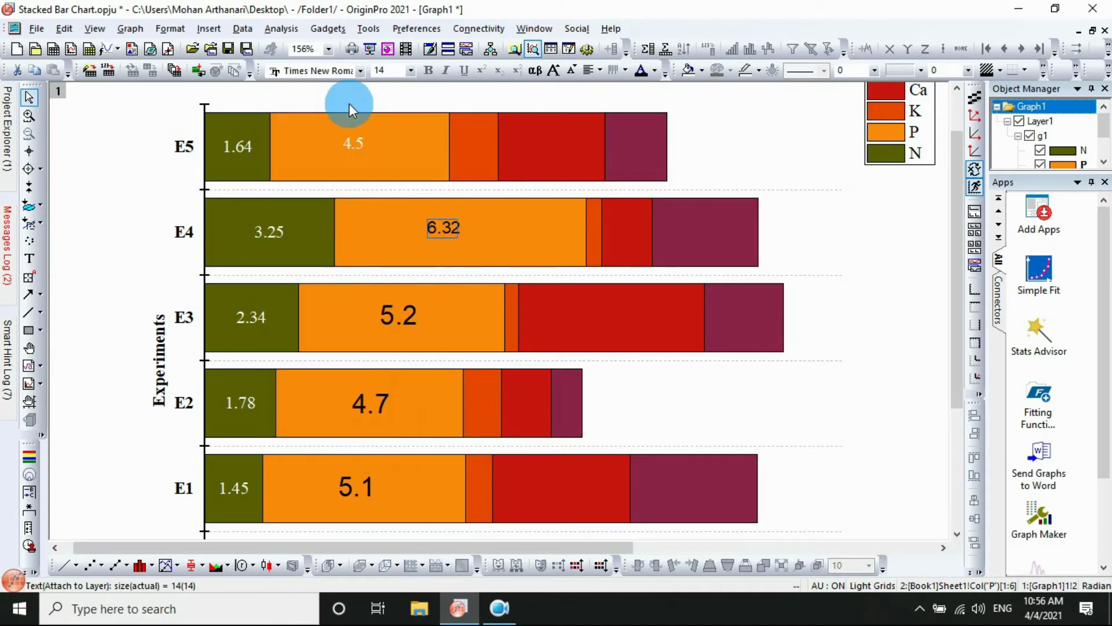
left_click(654, 71)
left_click(629, 151)
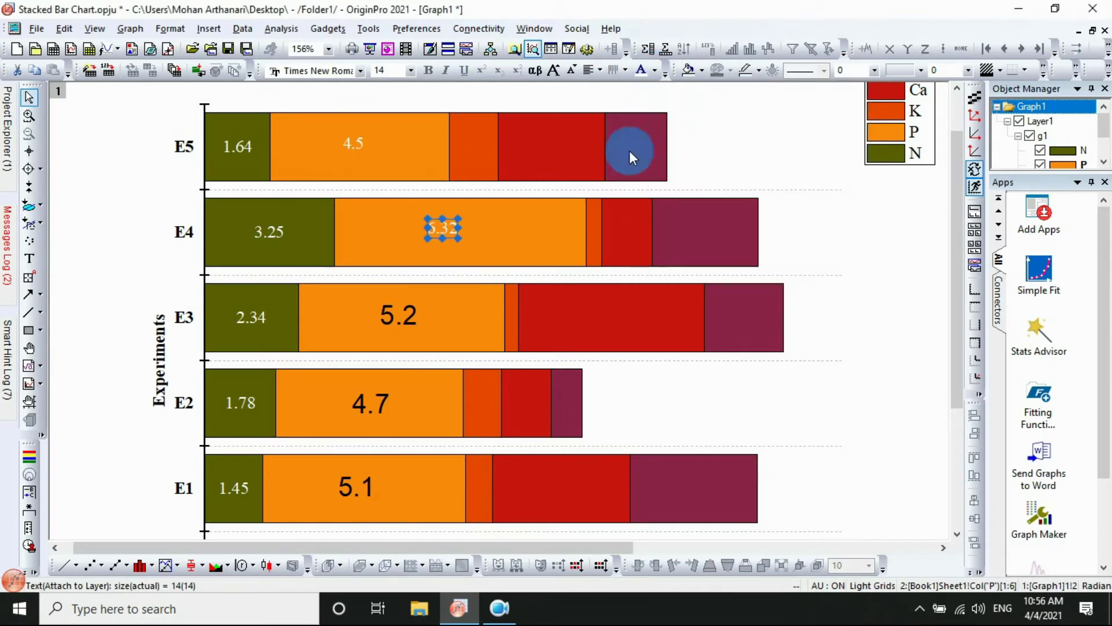
Format the 5.2 label on the E3 bar in white Times New Roman at size 14
left_click(413, 318)
left_click(414, 322)
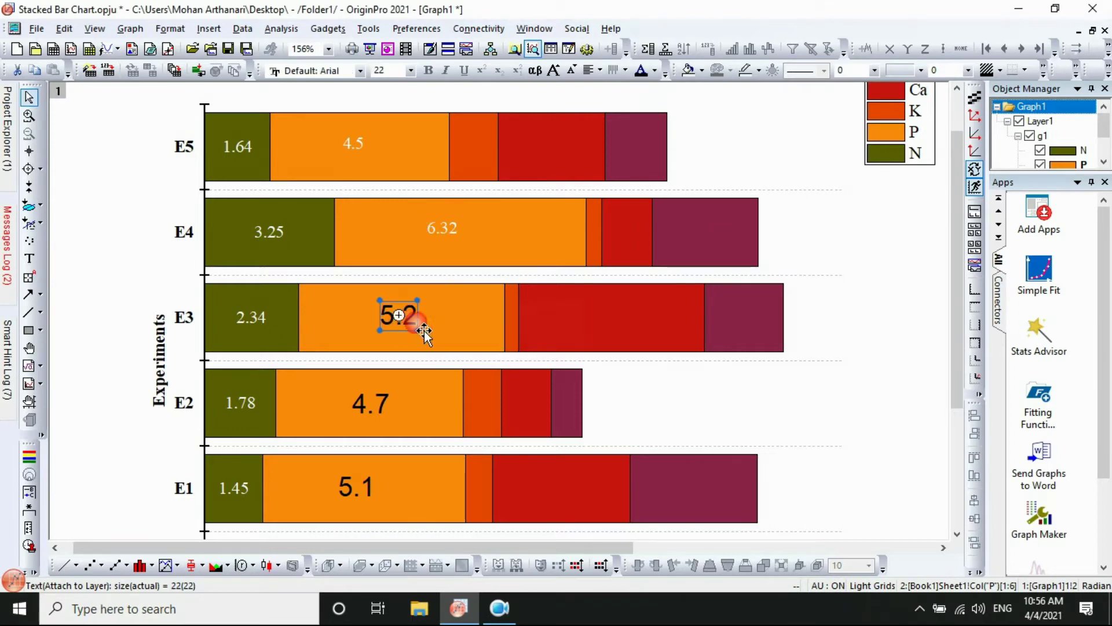
left_click(365, 72)
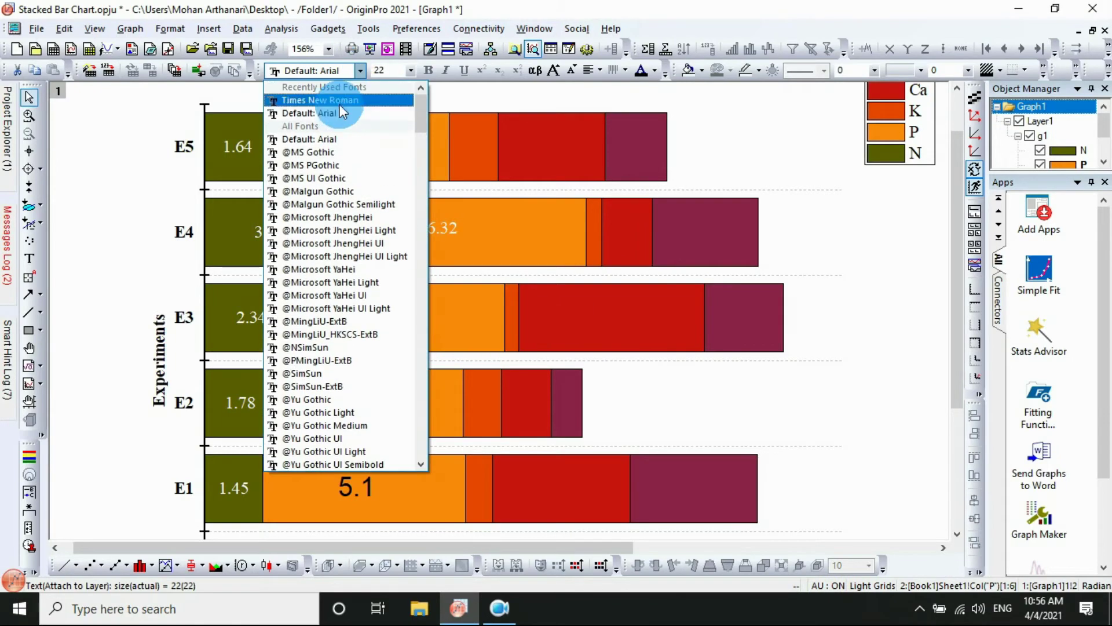
left_click(340, 103)
left_click(415, 65)
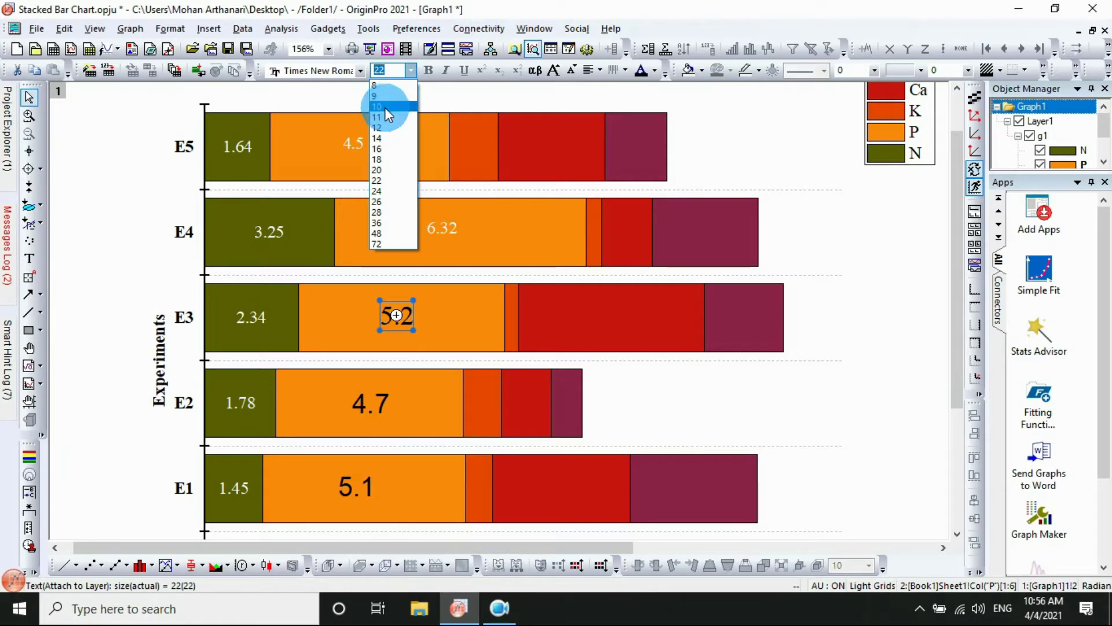
left_click(380, 136)
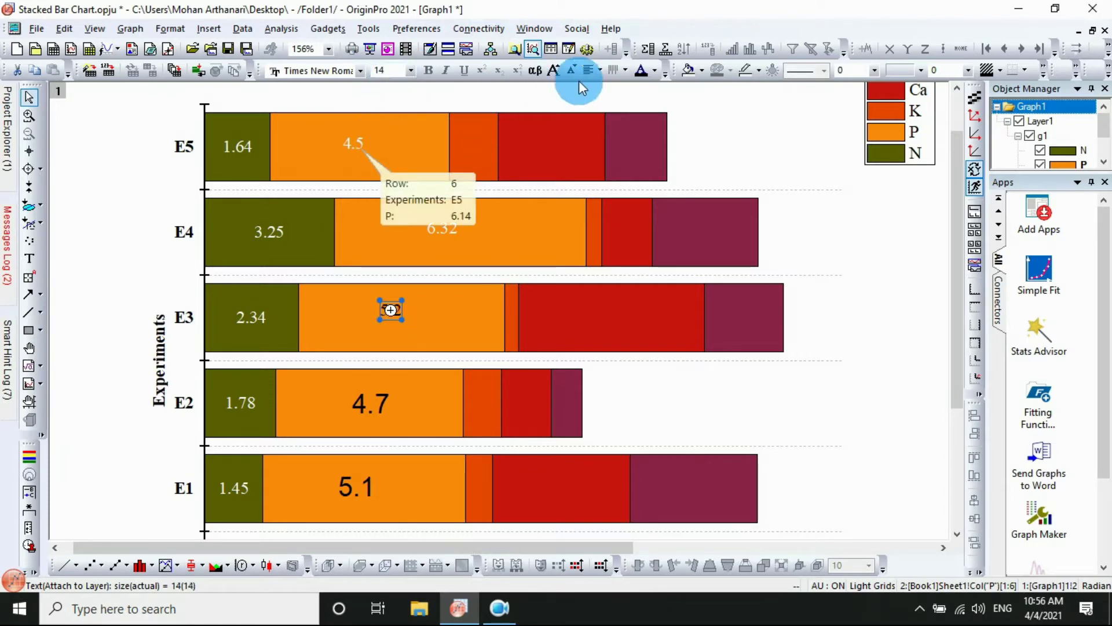
left_click(656, 69)
left_click(654, 124)
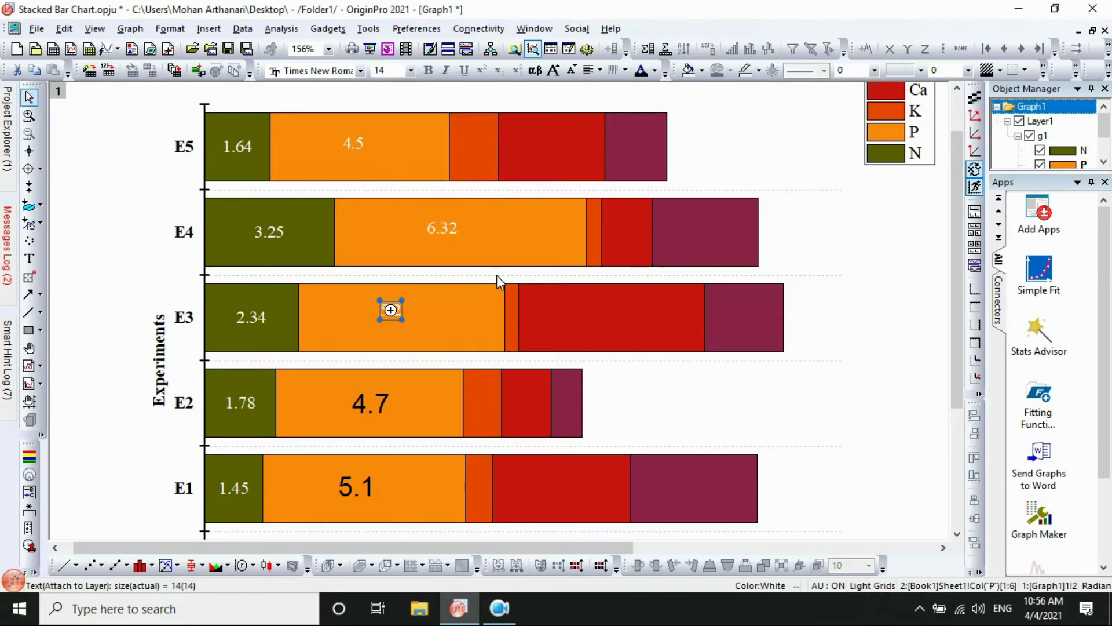
Format the 4.7 label on the E2 bar in white Times New Roman at size 14
left_click(371, 397)
left_click(360, 71)
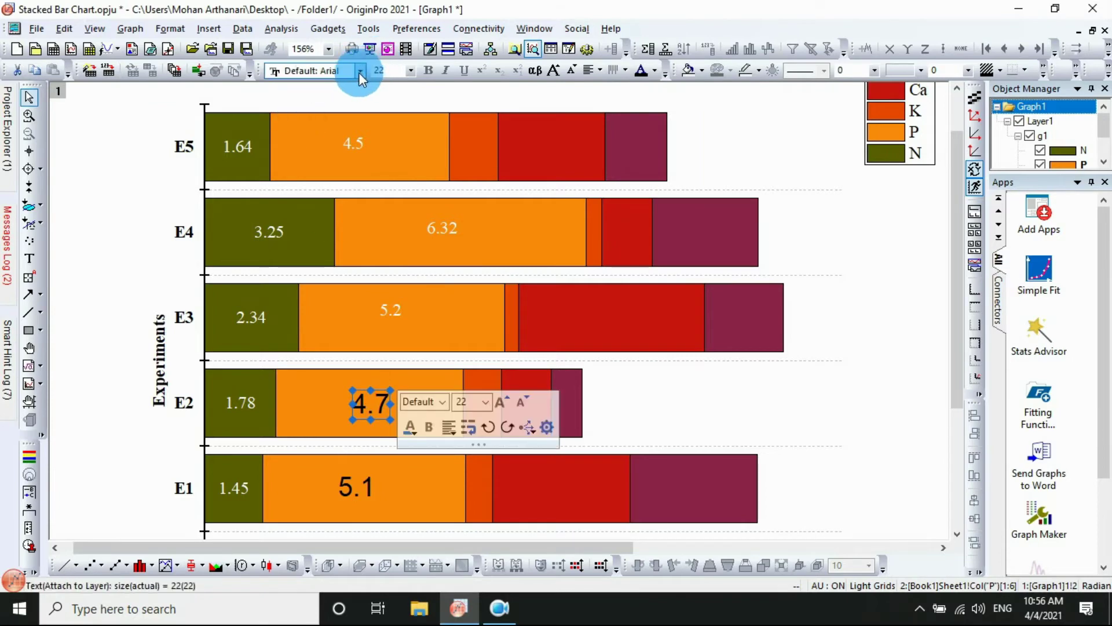
scroll(322, 161, "up", 1)
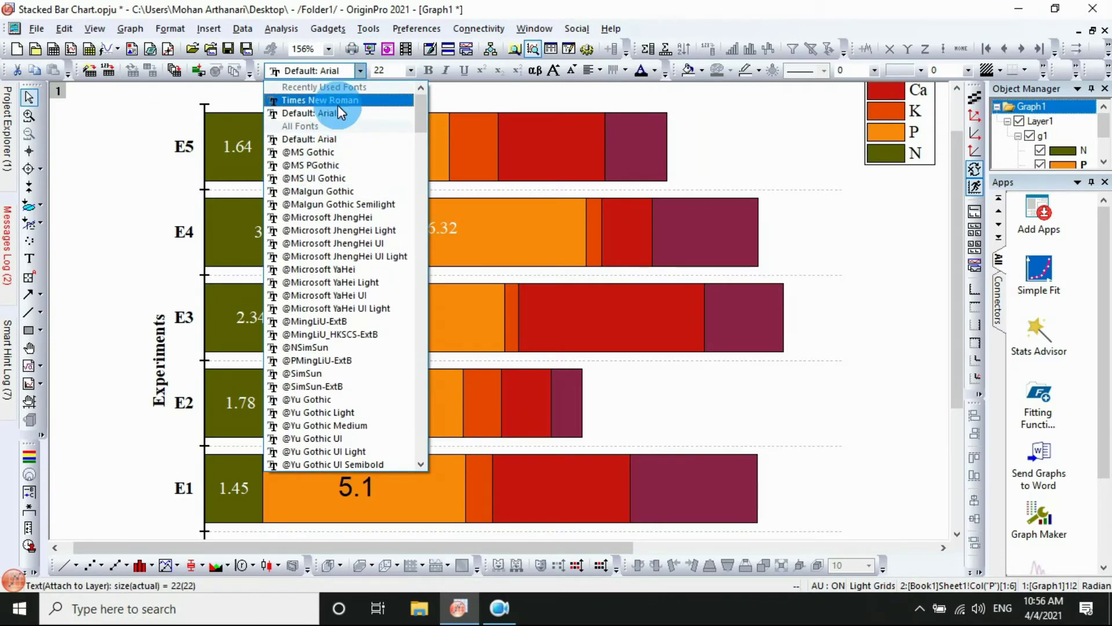
left_click(338, 103)
left_click(410, 70)
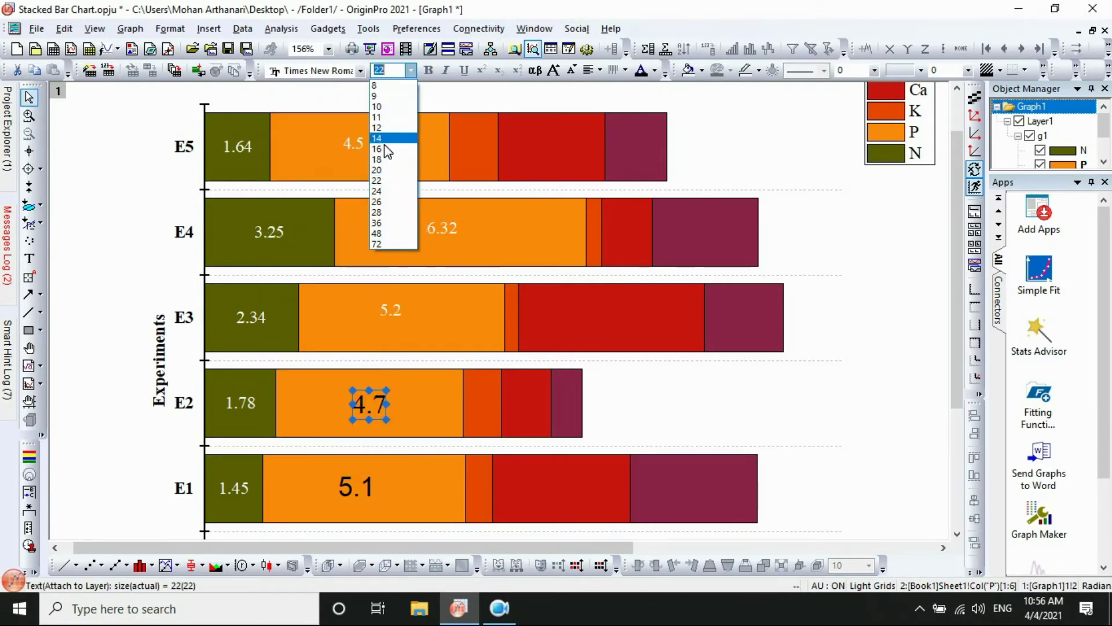
left_click(382, 136)
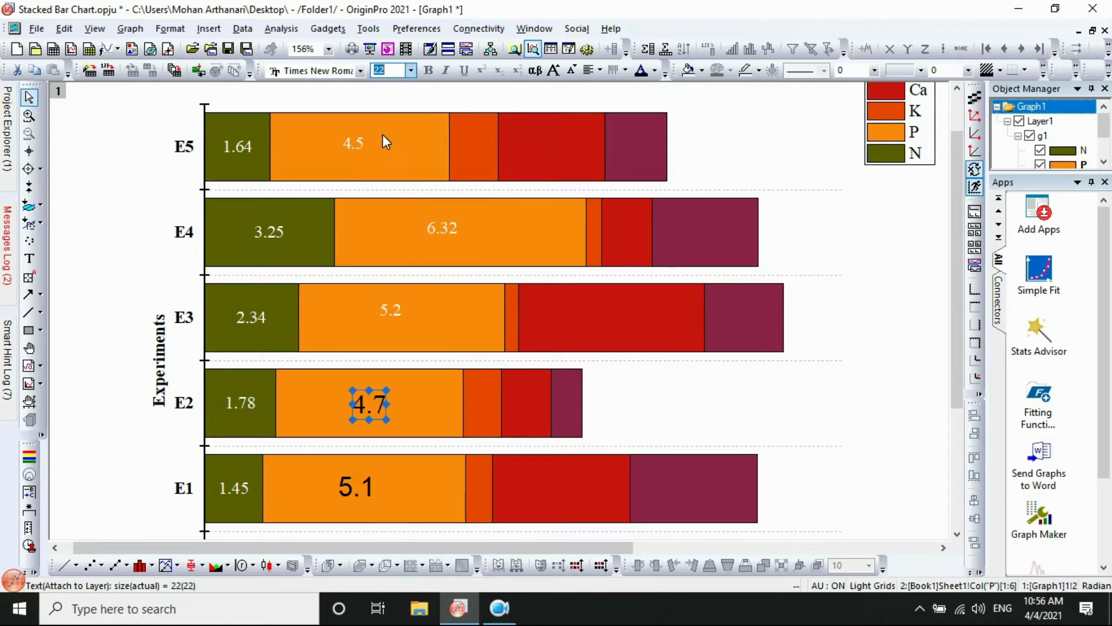
left_click(652, 72)
left_click(658, 128)
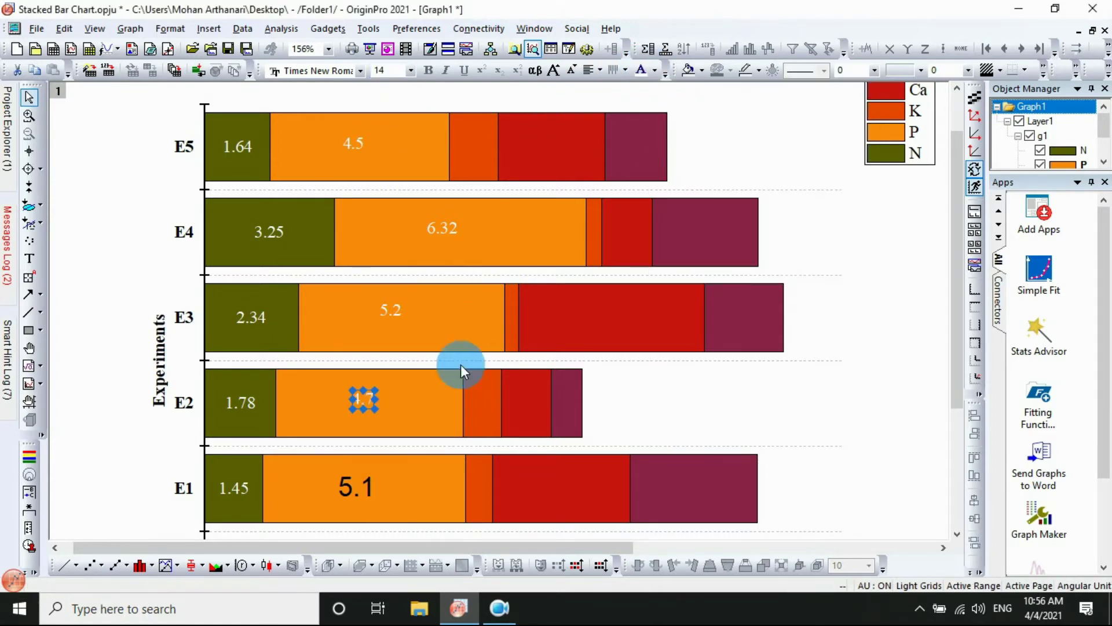
Format the 5.1 label on the E1 bar in white Times New Roman at size 14
left_click(359, 491)
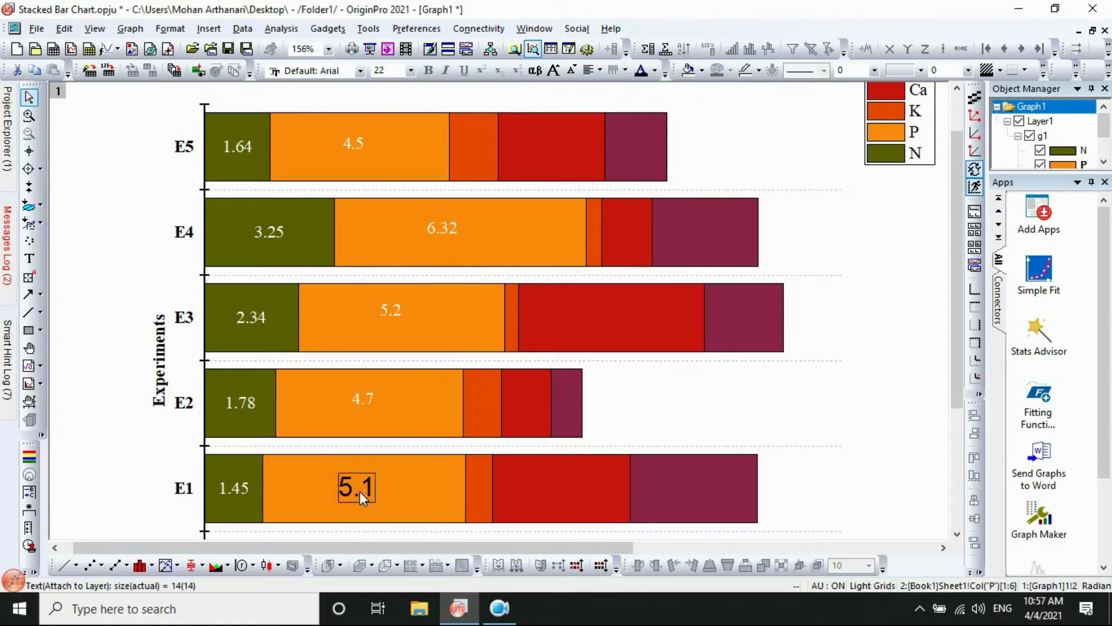
left_click(363, 73)
scroll(349, 138, "up", 1)
left_click(350, 97)
left_click(408, 72)
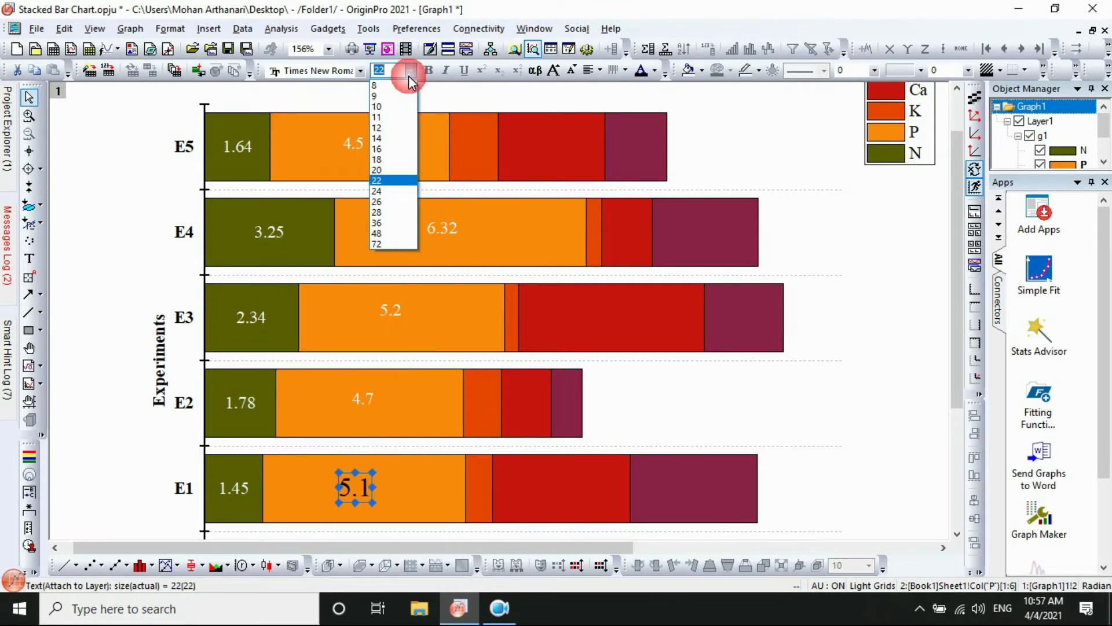
left_click(389, 136)
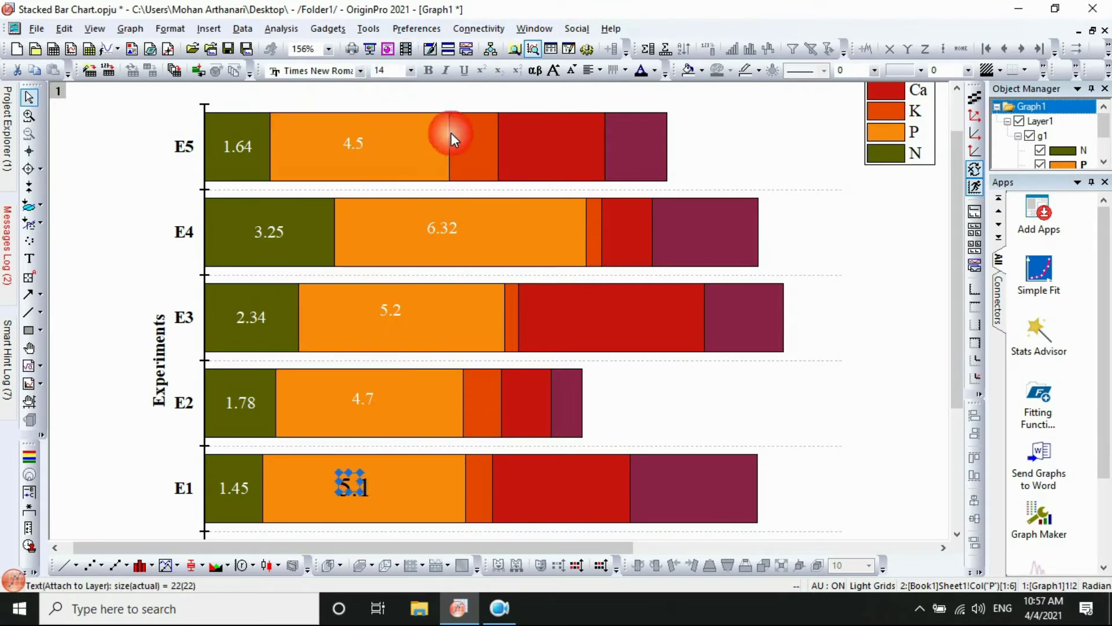
left_click(644, 73)
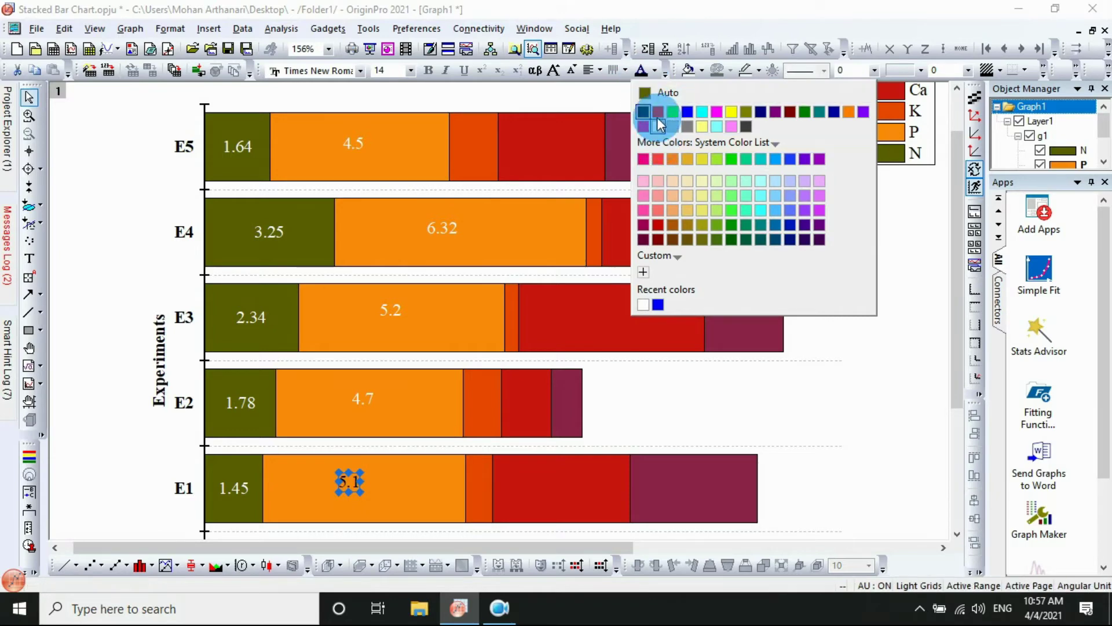
left_click(658, 113)
left_click(654, 68)
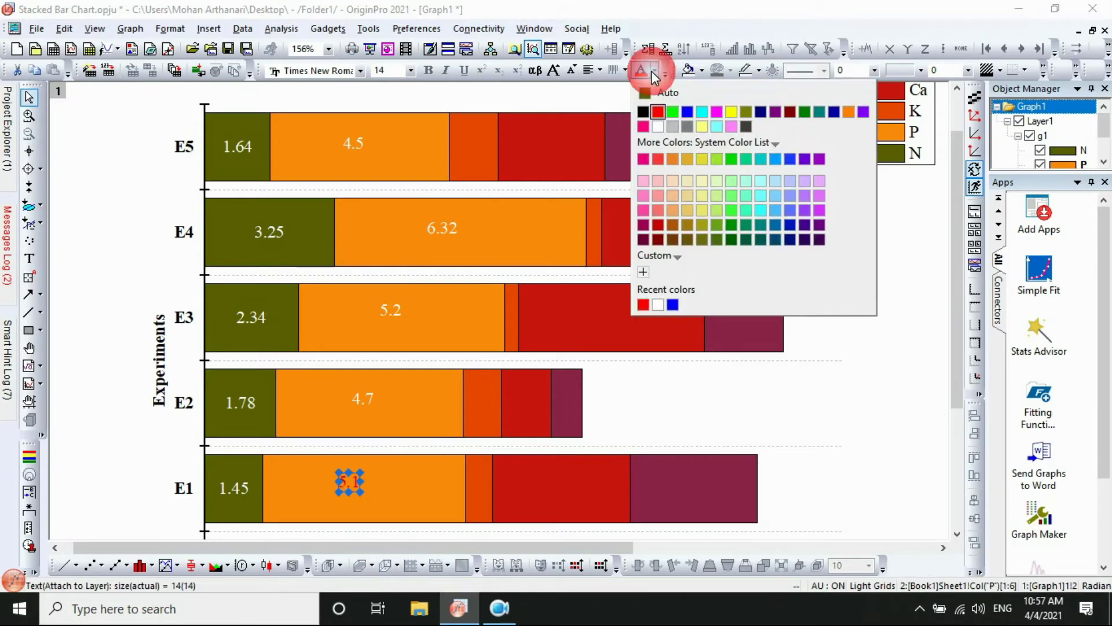
left_click(662, 127)
left_click(718, 417)
left_click(718, 417)
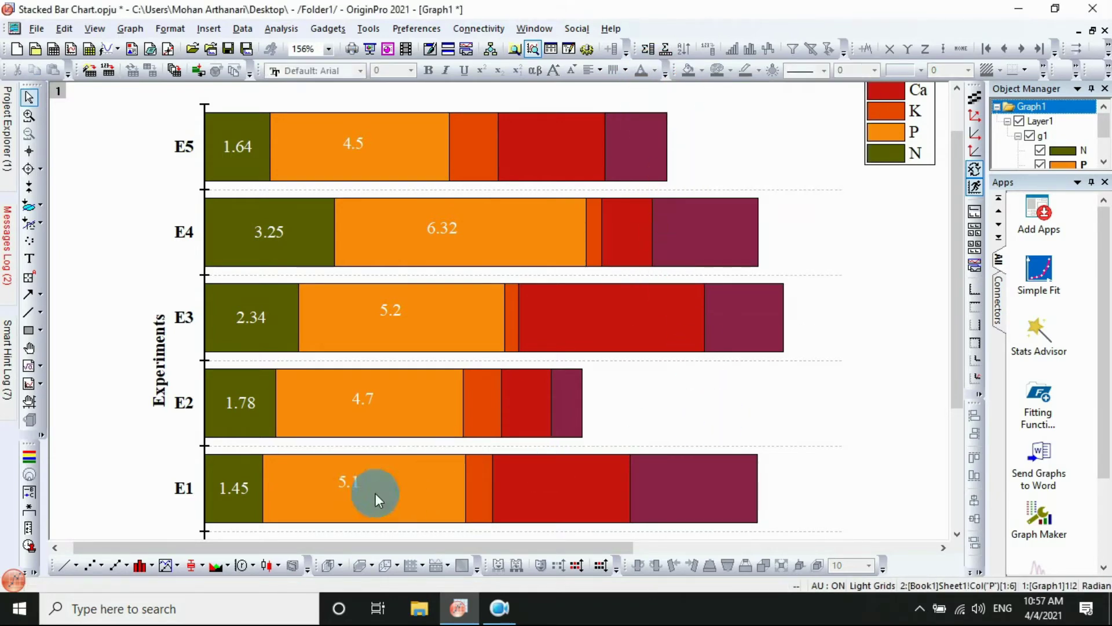
Nudge the 5.1, 4.7, 5.2, 6.32 and 4.5 labels toward the centers of their P segments
left_click(346, 482)
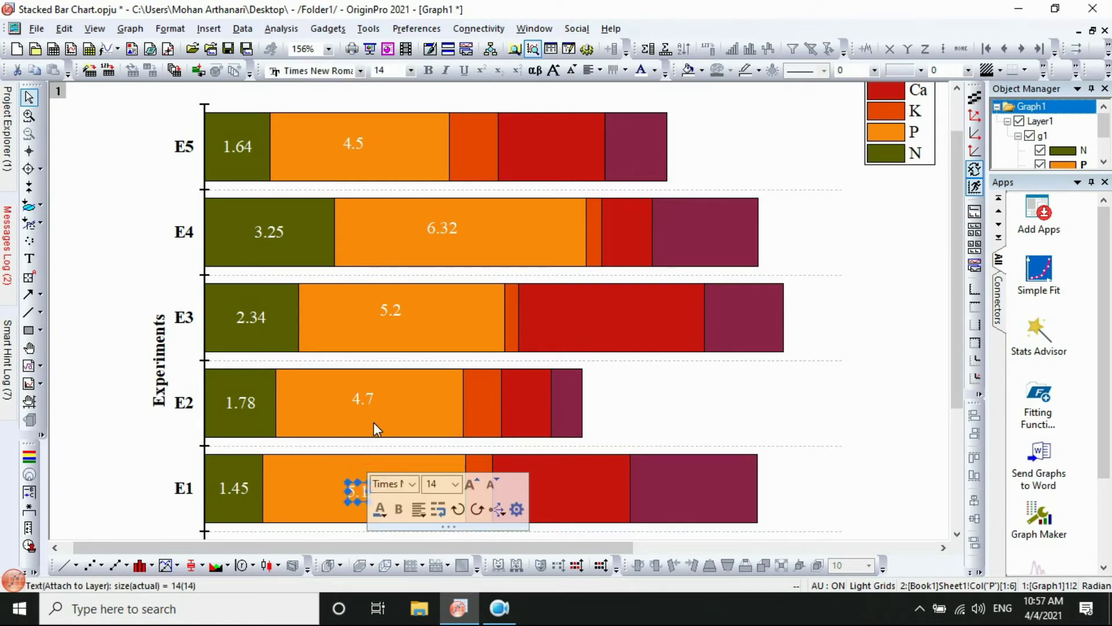
left_click_drag(366, 401, 374, 406)
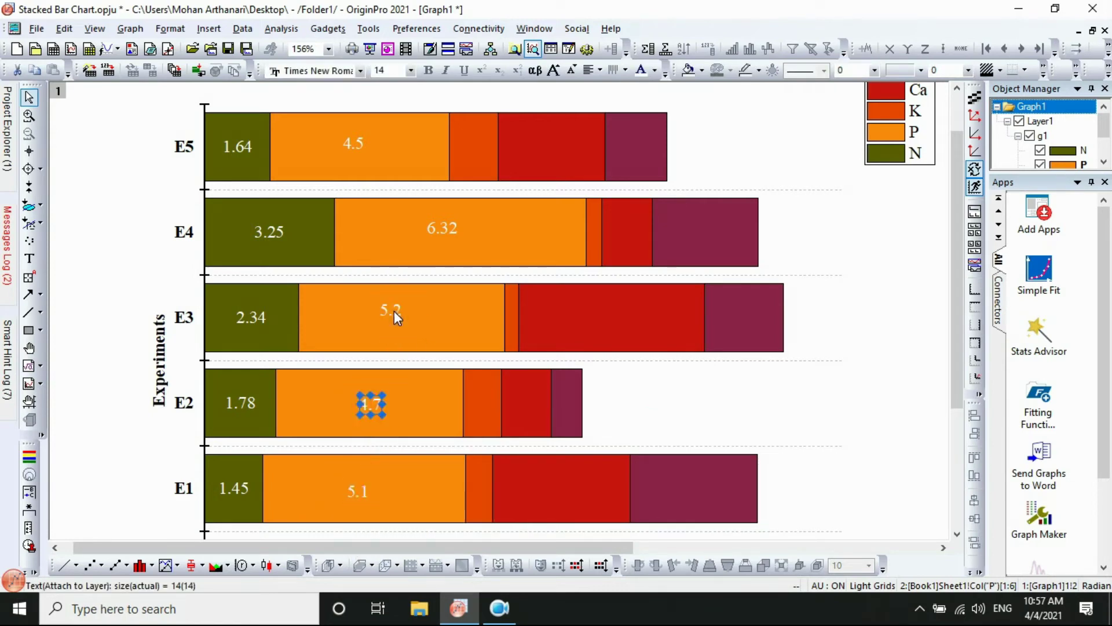
left_click_drag(394, 311, 400, 320)
left_click_drag(444, 229, 452, 235)
left_click(899, 269)
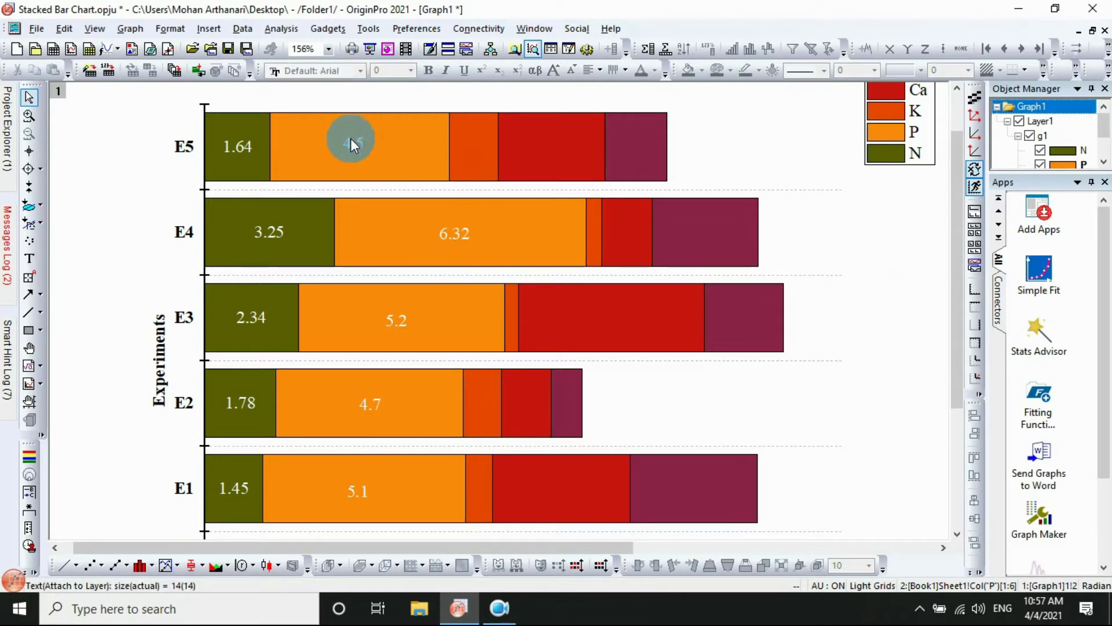
mouse_move(352, 141)
left_mouse_down()
mouse_move(490, 149)
mouse_move(359, 142)
left_mouse_up()
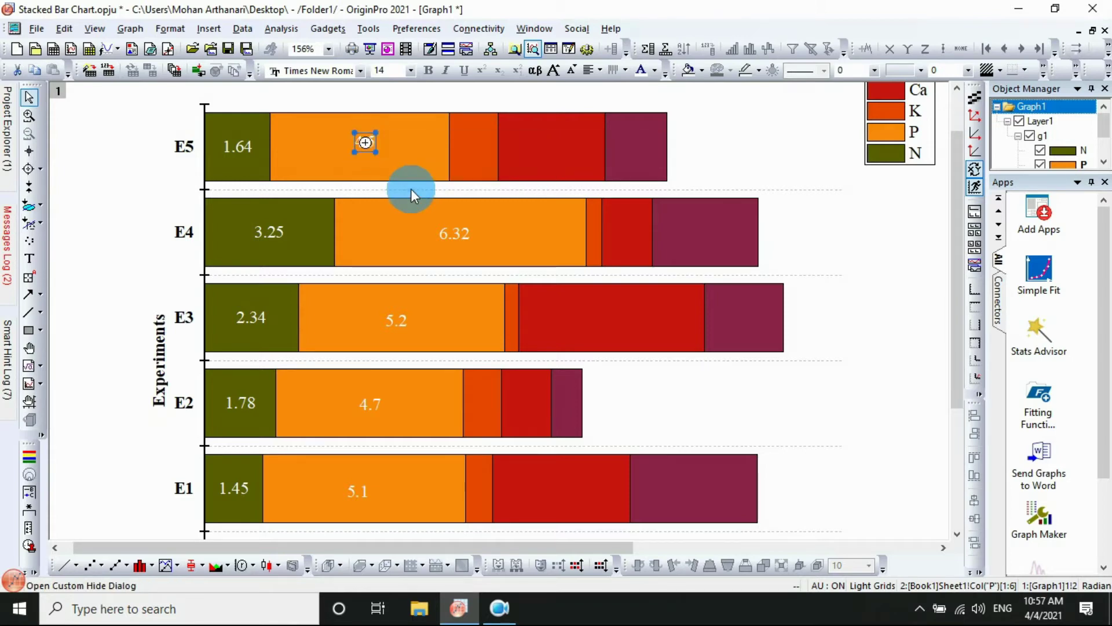
Place copies of the white 4.5 label on the K segments of the E5, E3 and E4 bars
left_click(477, 156)
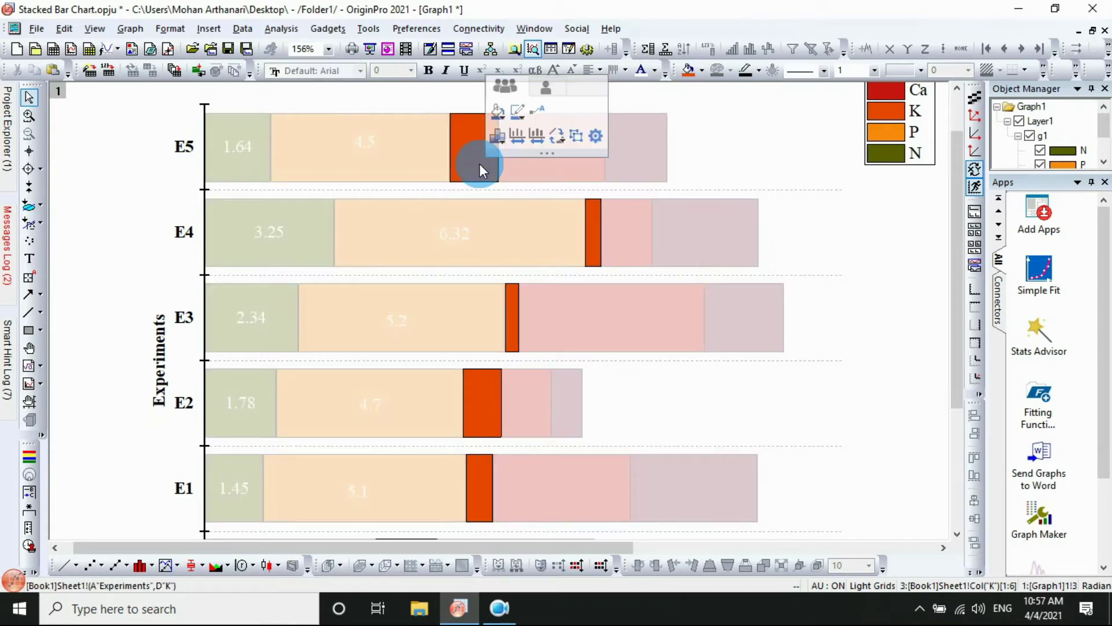
key("ctrl+v")
left_click_drag(492, 172, 485, 155)
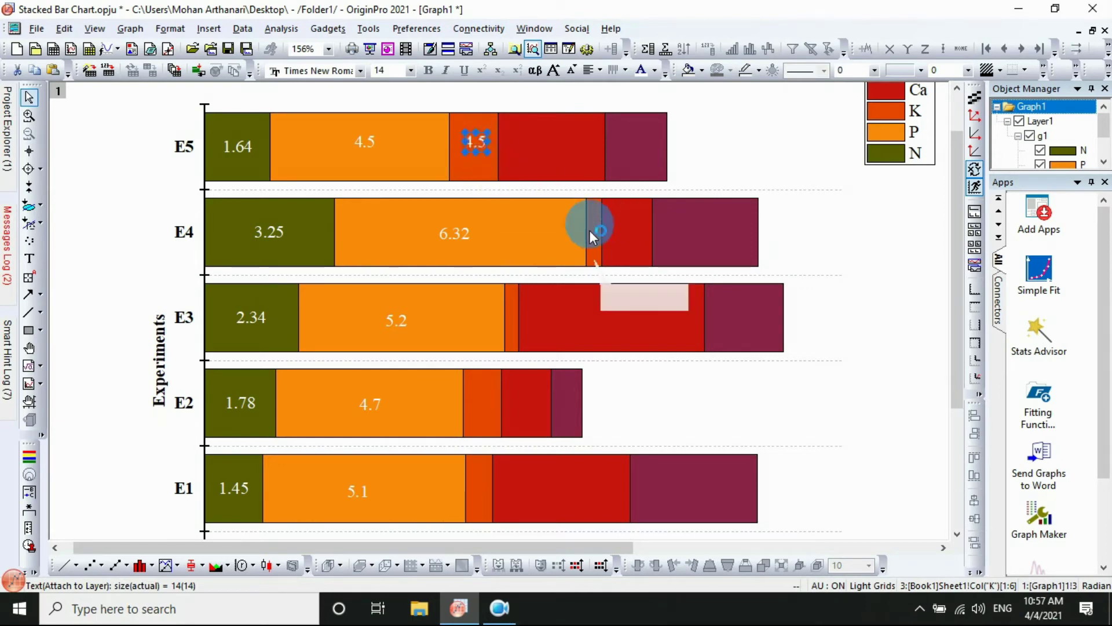
key("ctrl+v")
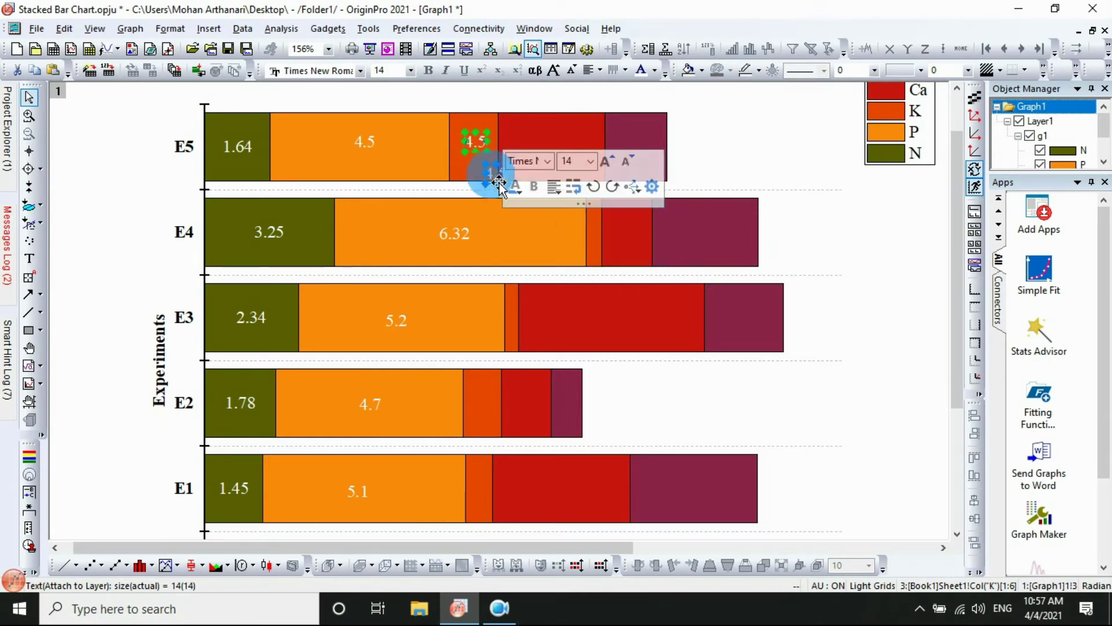
left_click_drag(498, 181, 514, 321)
key("ctrl+v")
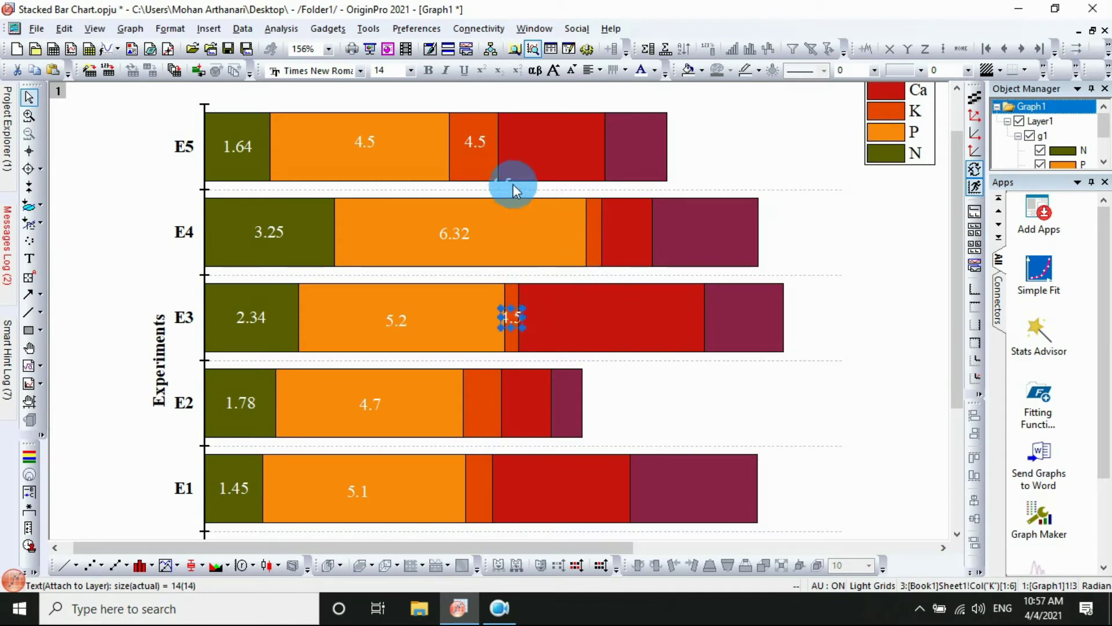
left_click_drag(505, 184, 608, 246)
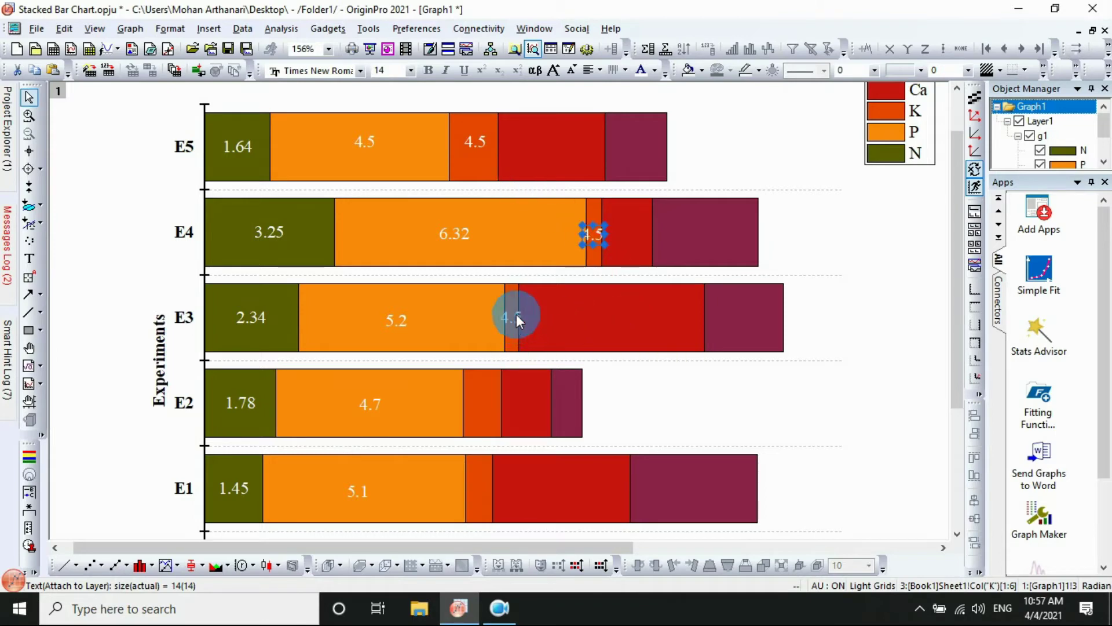
Place copies of the 4.5 label on the K segments of the E2 and E1 bars
left_click(496, 407)
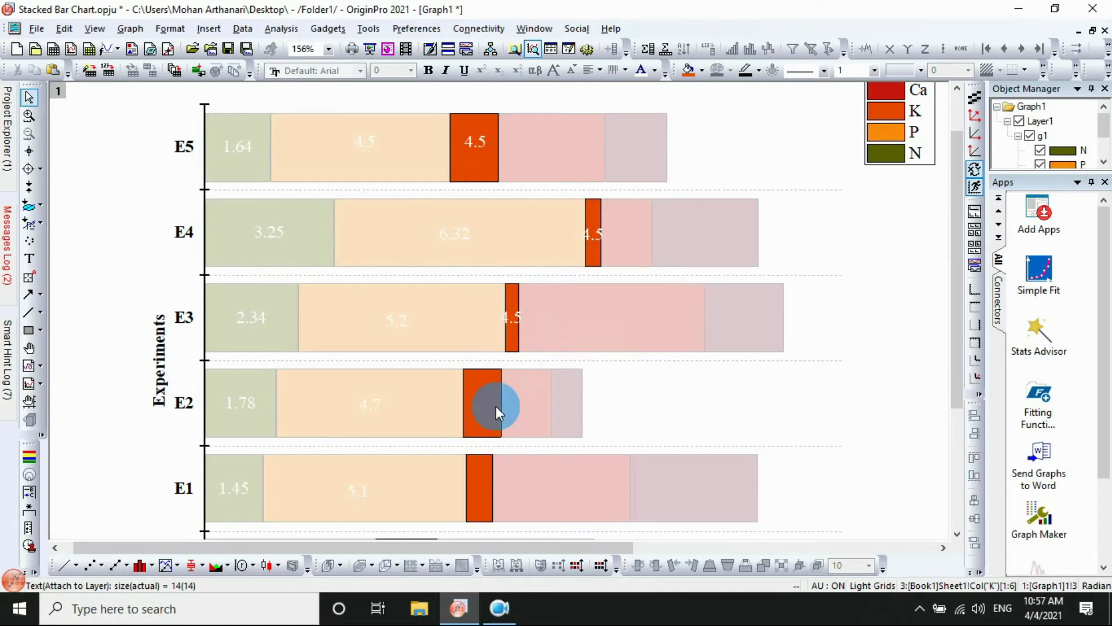
type("4.5")
left_click_drag(510, 423, 493, 412)
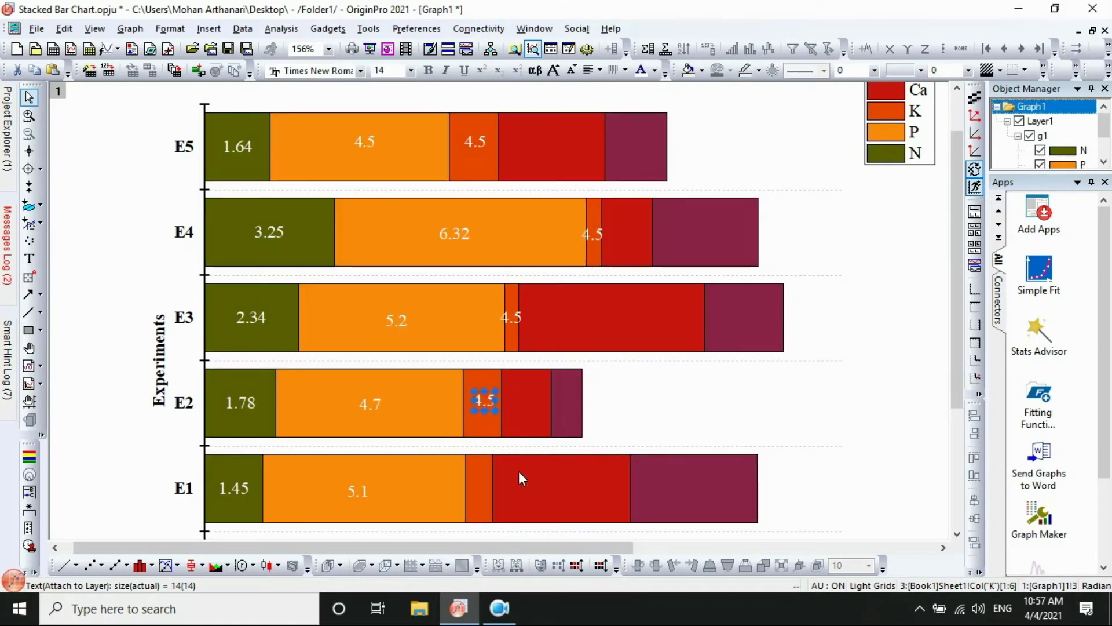
key("ctrl+v")
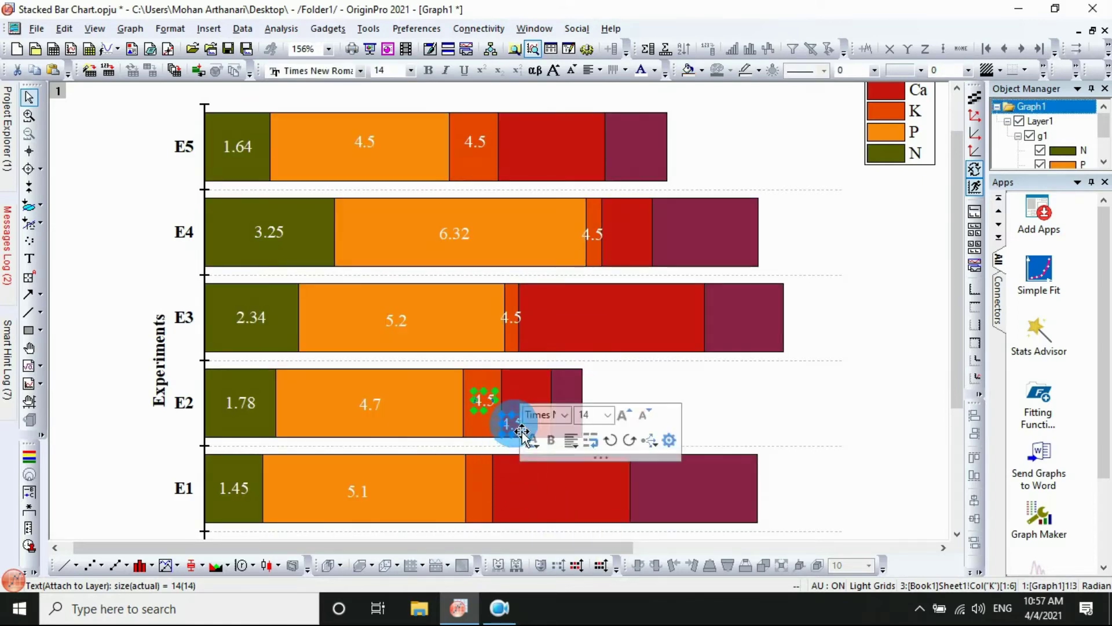
left_click_drag(511, 423, 481, 490)
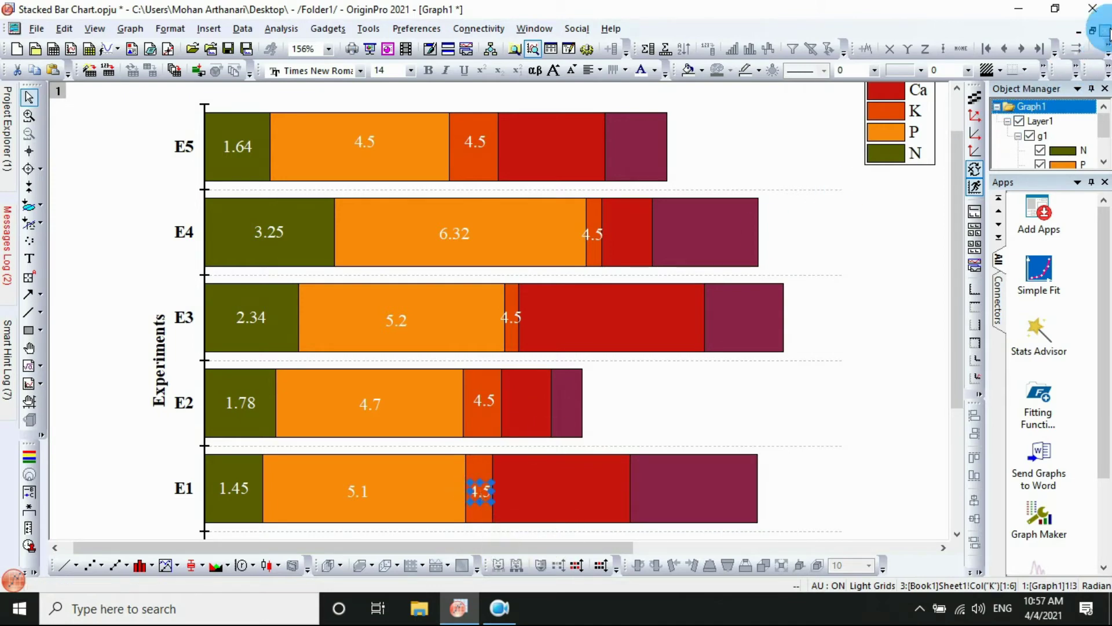
Take the graph out of full size and shift the worksheet so its K column shows beside the chart
left_click(1093, 31)
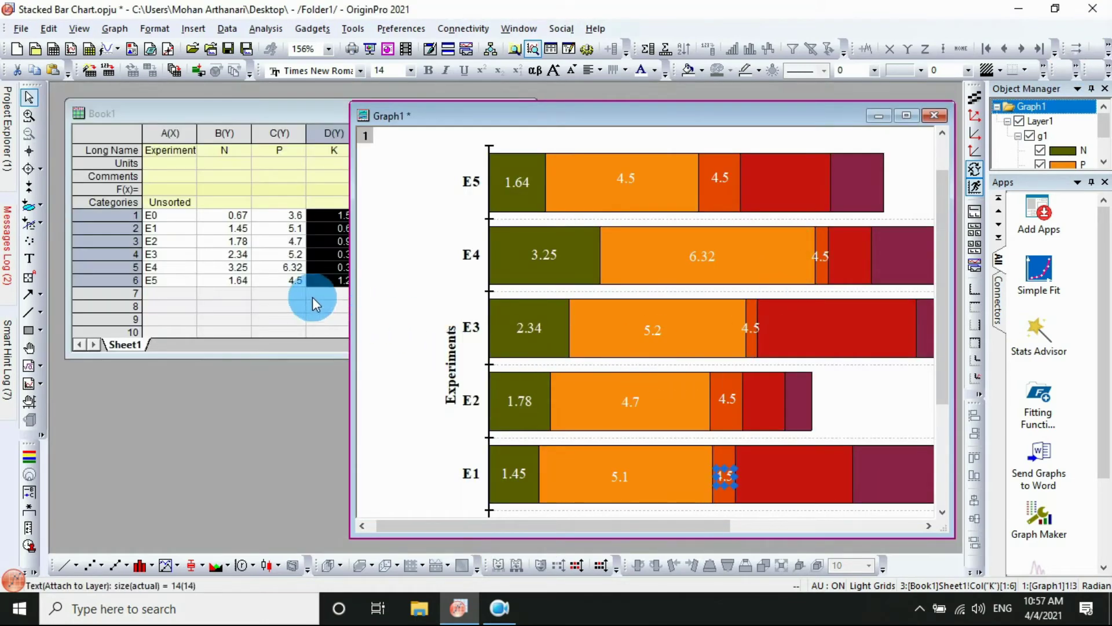
left_click_drag(324, 115, 128, 117)
left_click(461, 403)
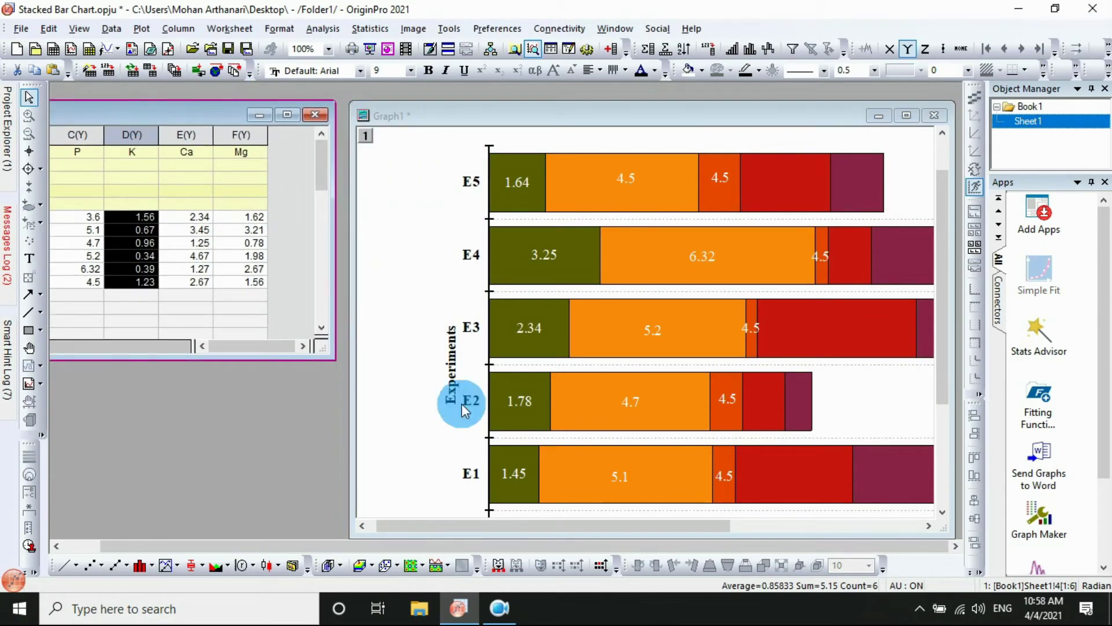
Change the K label on the E1 bar to 1.56
double_click(724, 475)
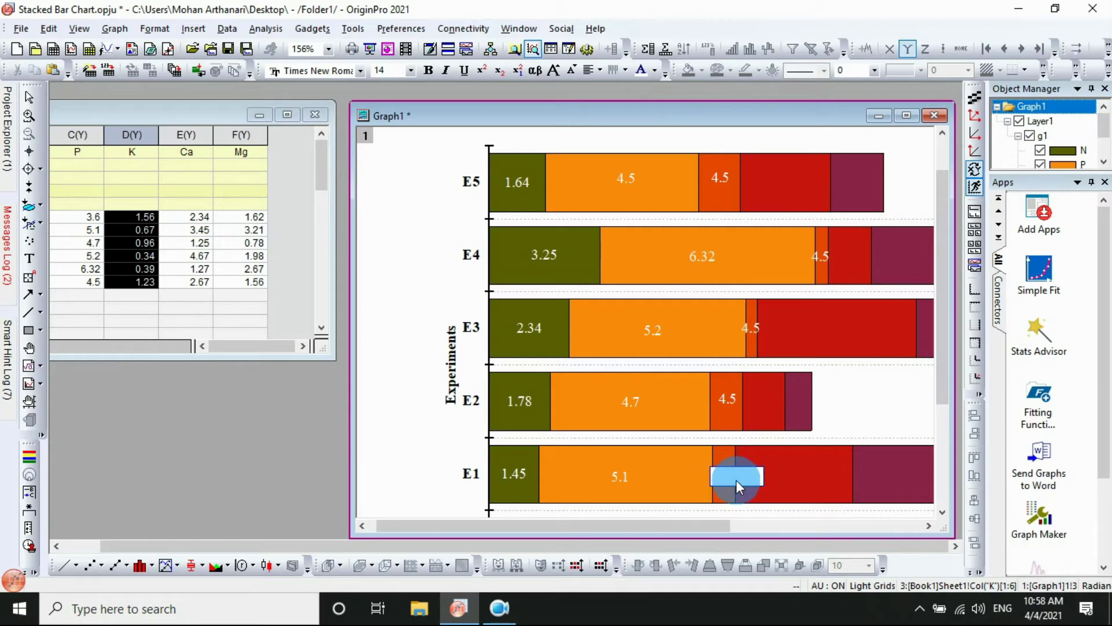
type(".56")
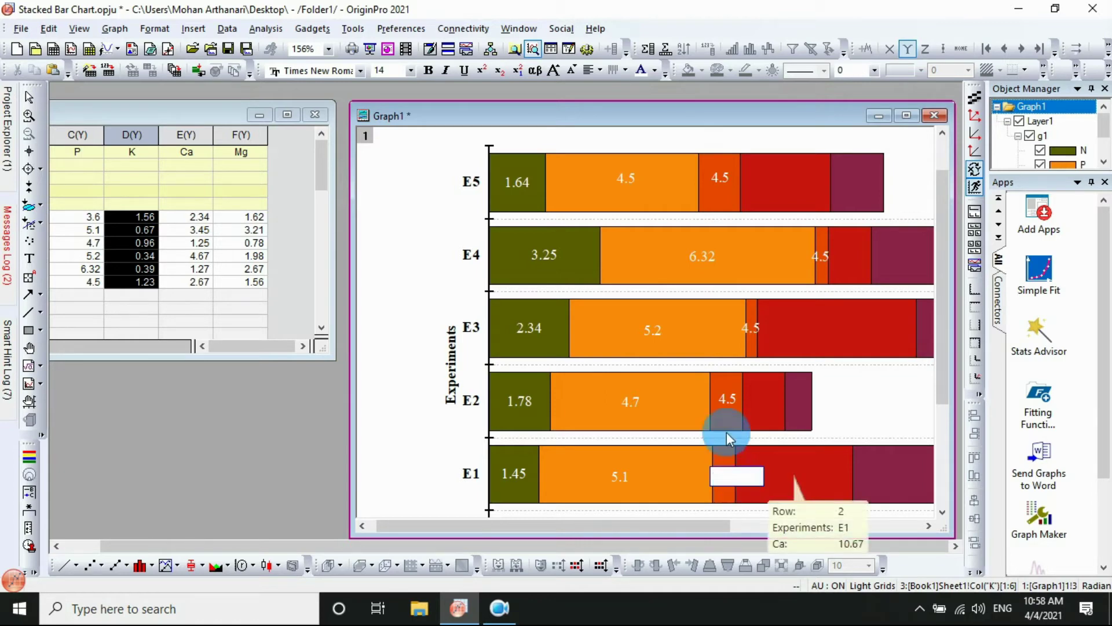
left_click(721, 400)
left_click(723, 400)
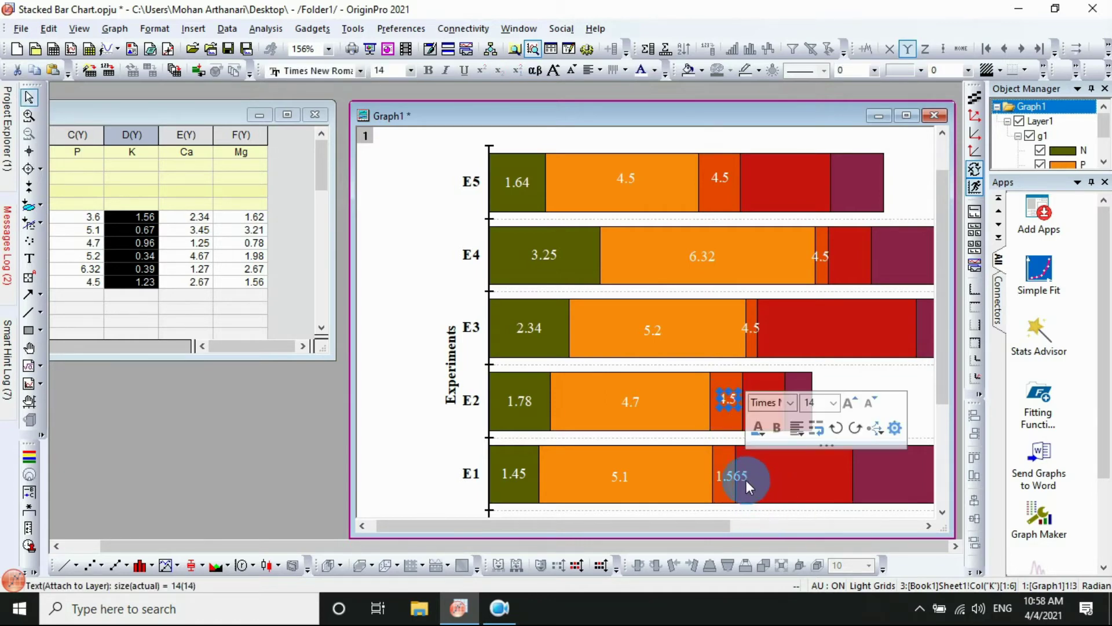
double_click(746, 479)
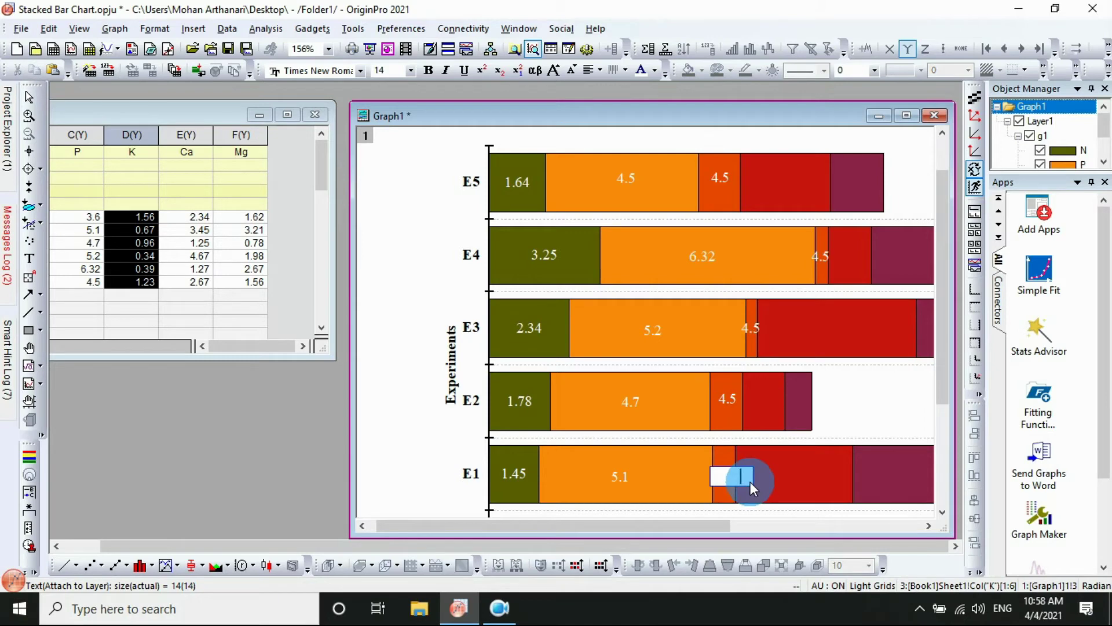
left_click(739, 400)
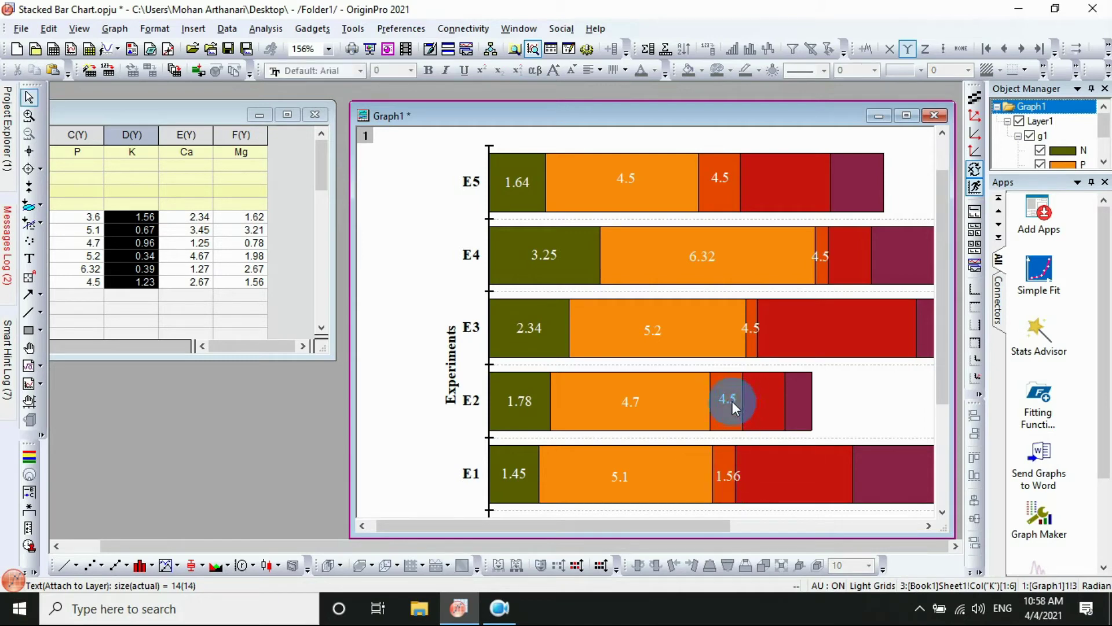
Change the K labels to 0.67 on the E2 bar and 0.96 on the E3 bar
double_click(733, 401)
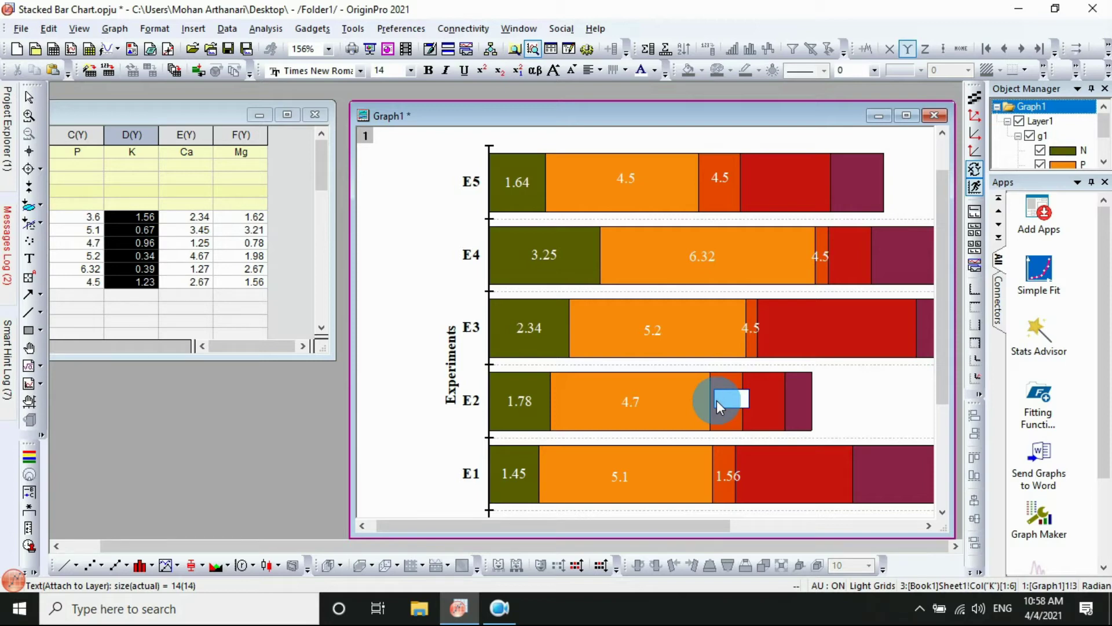
left_click(751, 328)
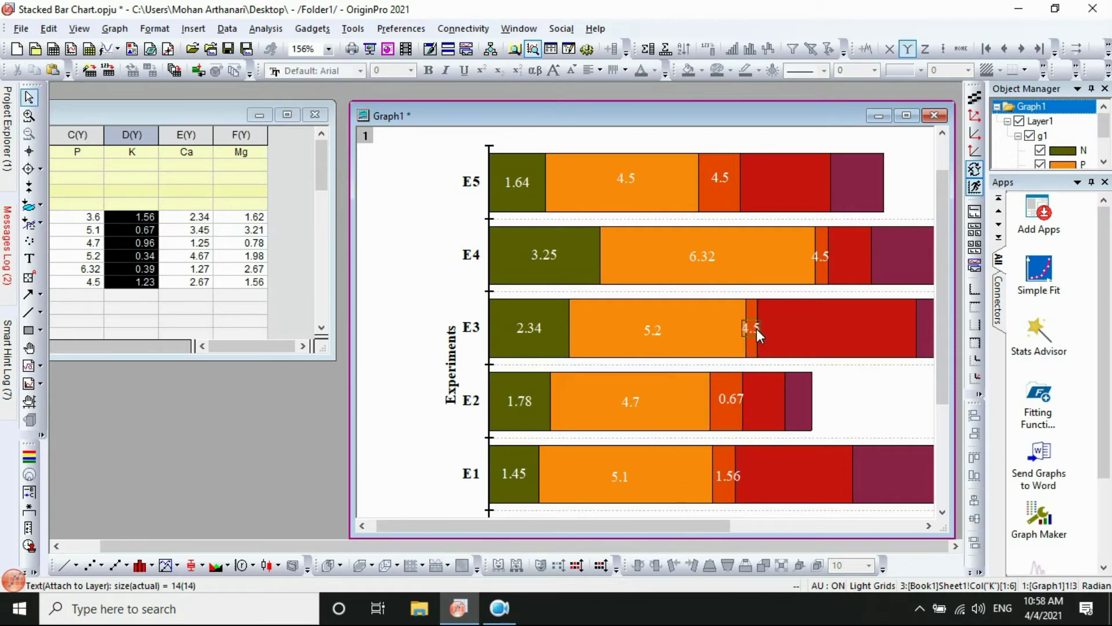
left_click(757, 329)
double_click(757, 328)
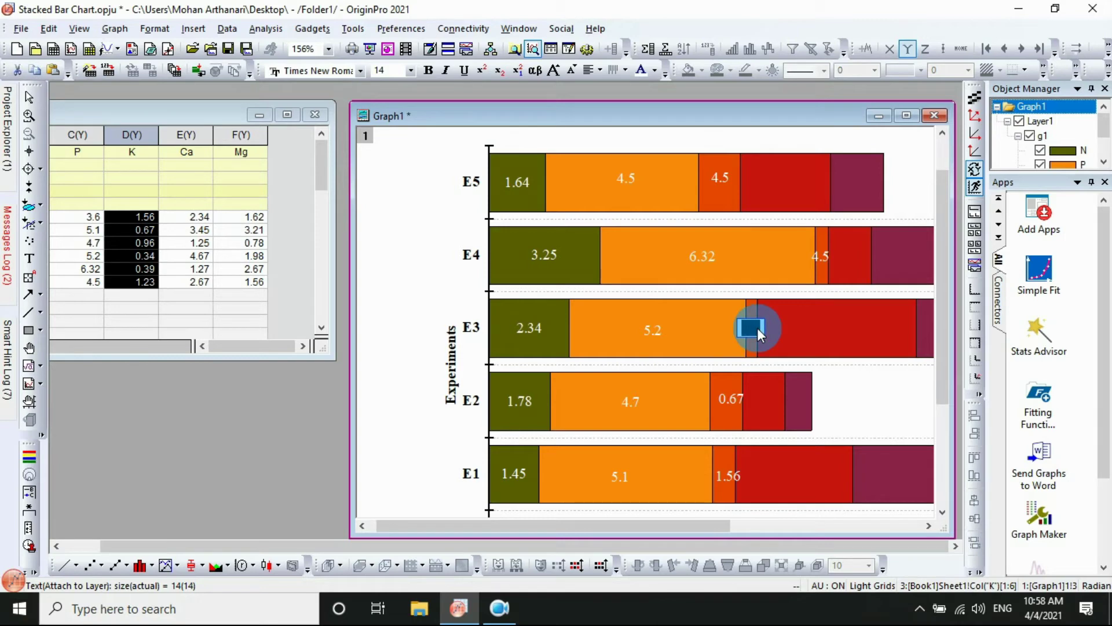
key("BackSpace")
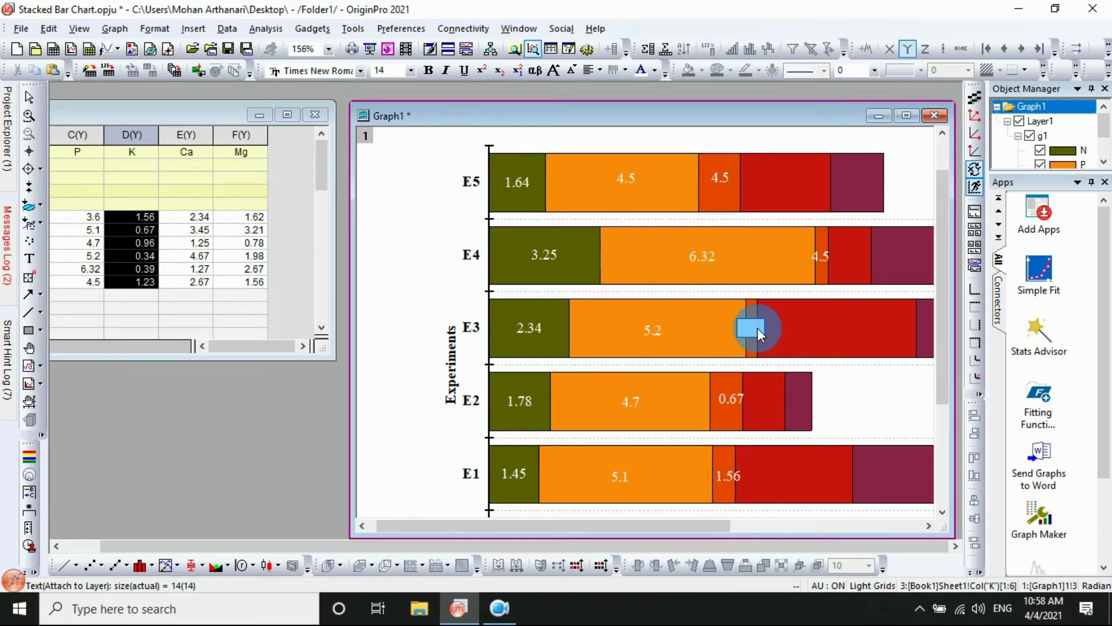
left_click(801, 311)
Change the K label on the E4 bar to 0.34
double_click(826, 254)
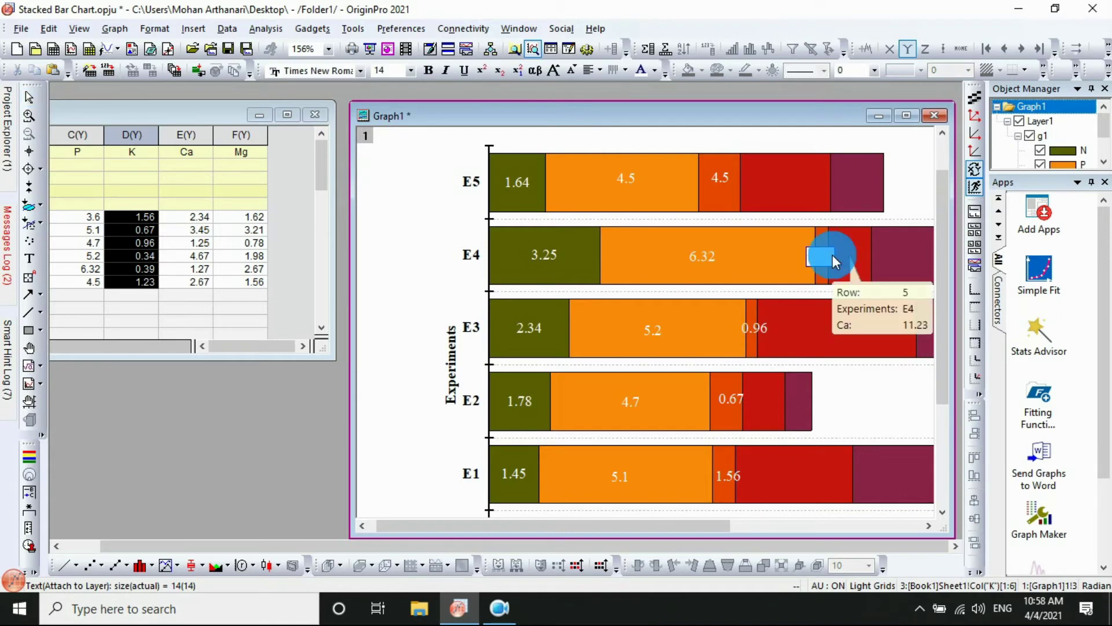
key("Delete")
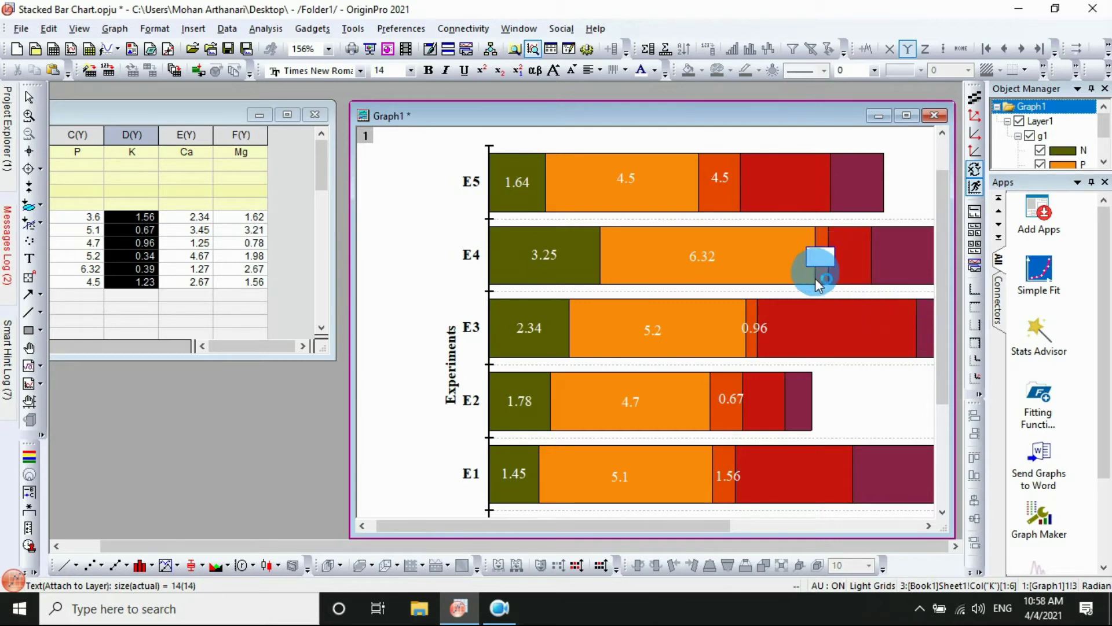
mouse_move(801, 273)
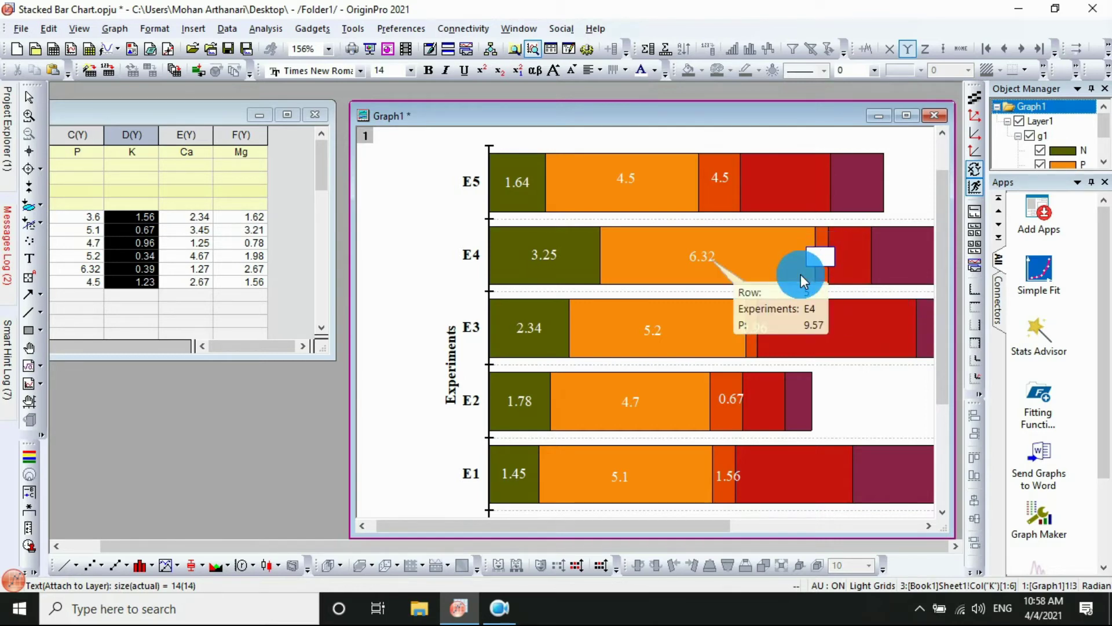
type("0.3")
key("shift+Right")
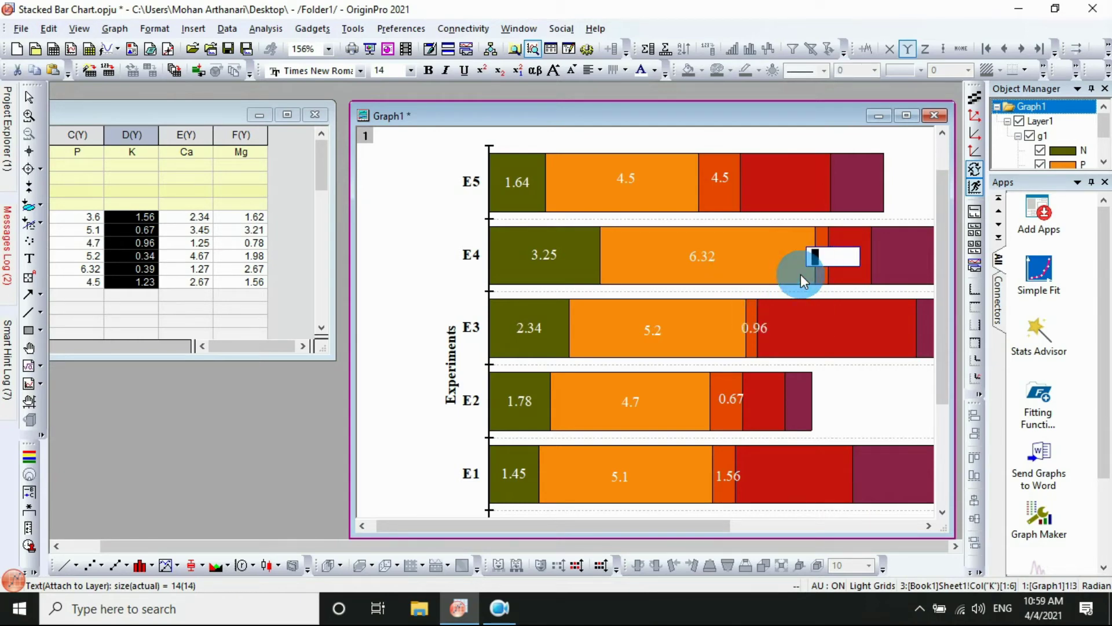
type("0")
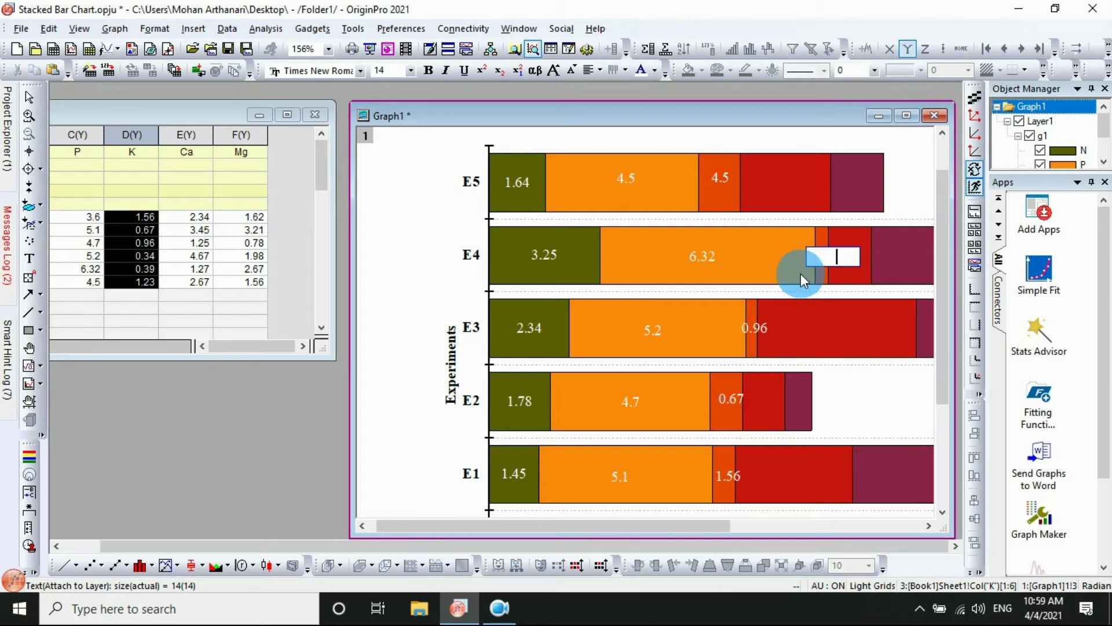
left_click(784, 266)
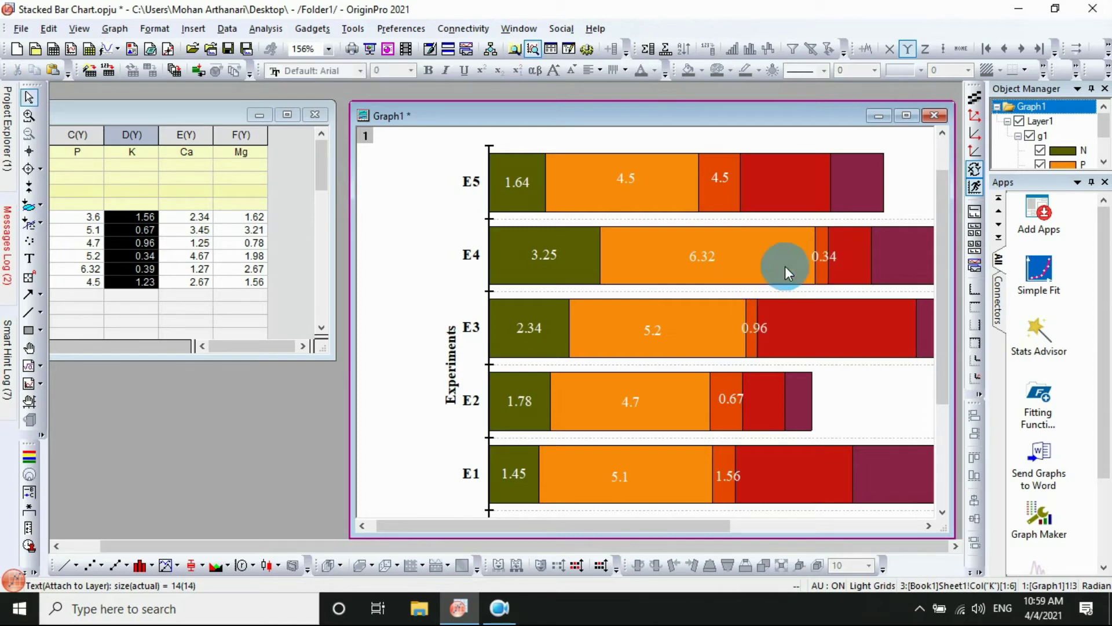
Change the K label on the E5 bar to 1.23
double_click(722, 183)
key("ctrl+c")
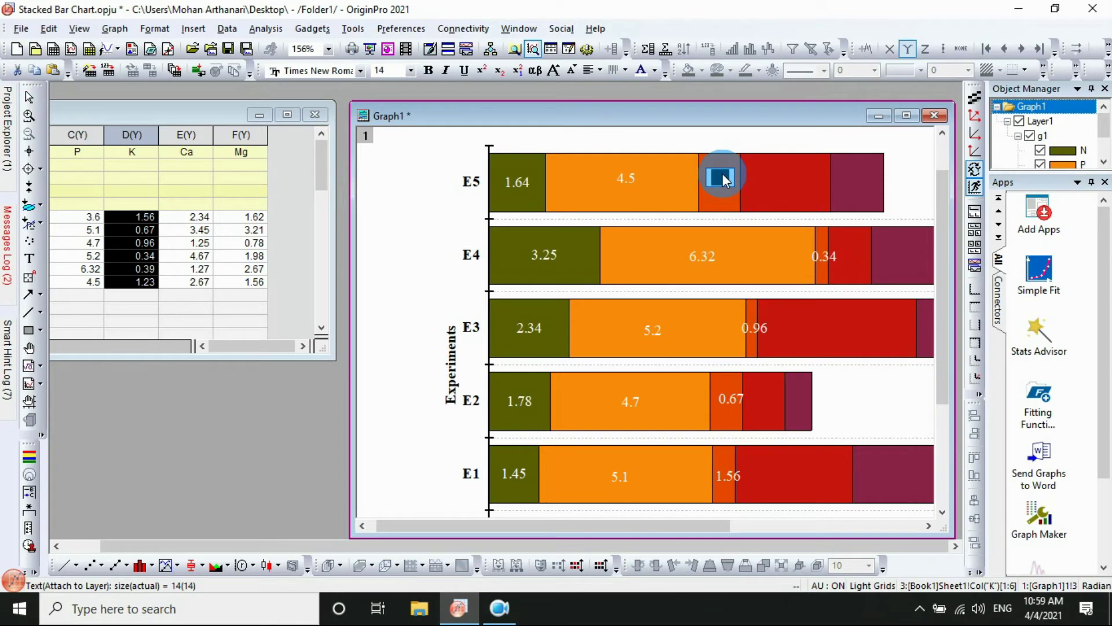
mouse_move(722, 172)
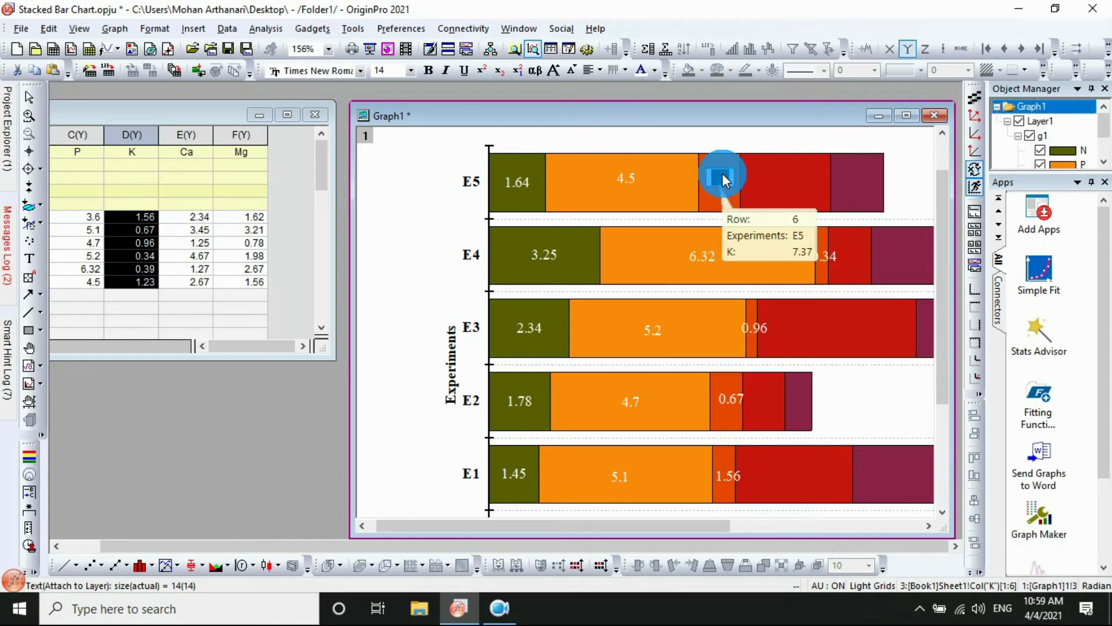
type("0.39")
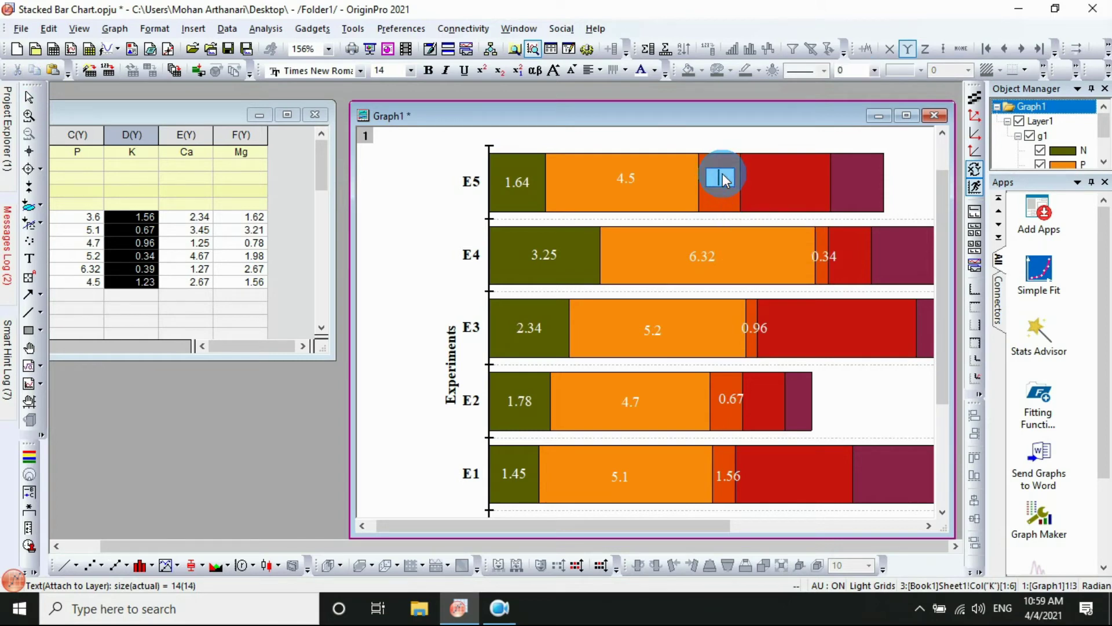
left_click(762, 190)
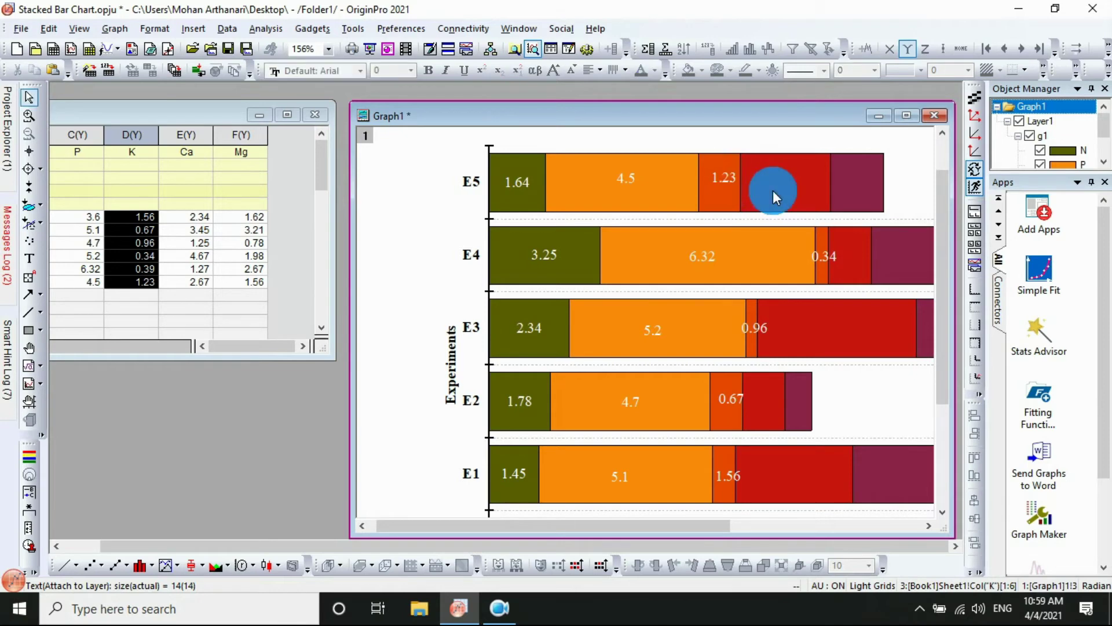
Move the 1.56 label from the E1 bar to the K segment of the E0 bar
scroll(786, 266, "down", 1)
scroll(781, 393, "down", 1)
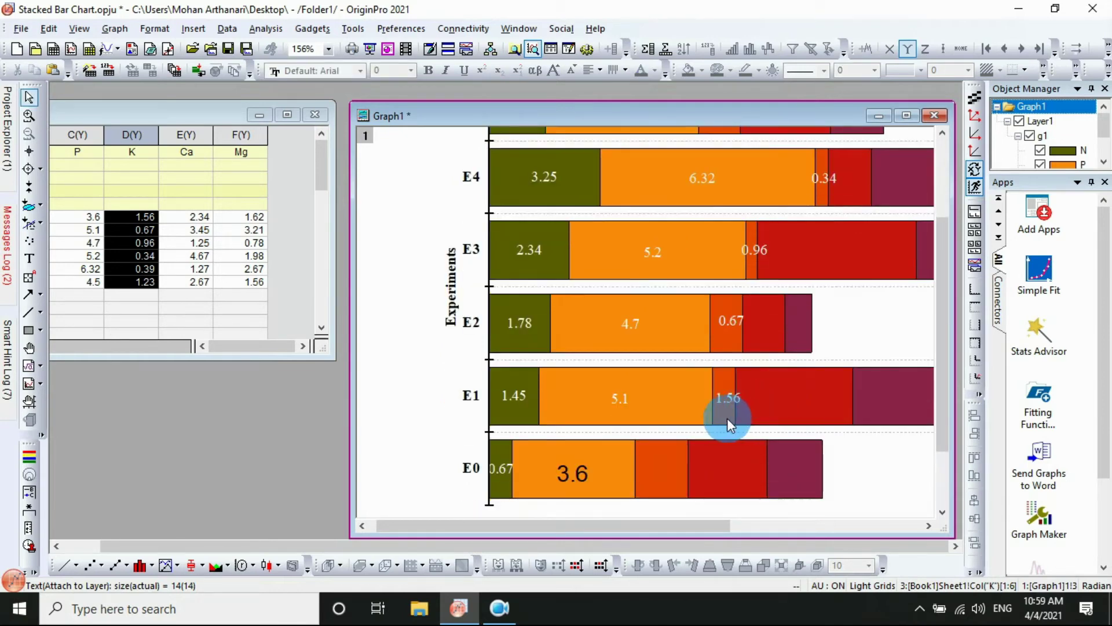
left_click(710, 454)
left_click_drag(710, 457, 663, 479)
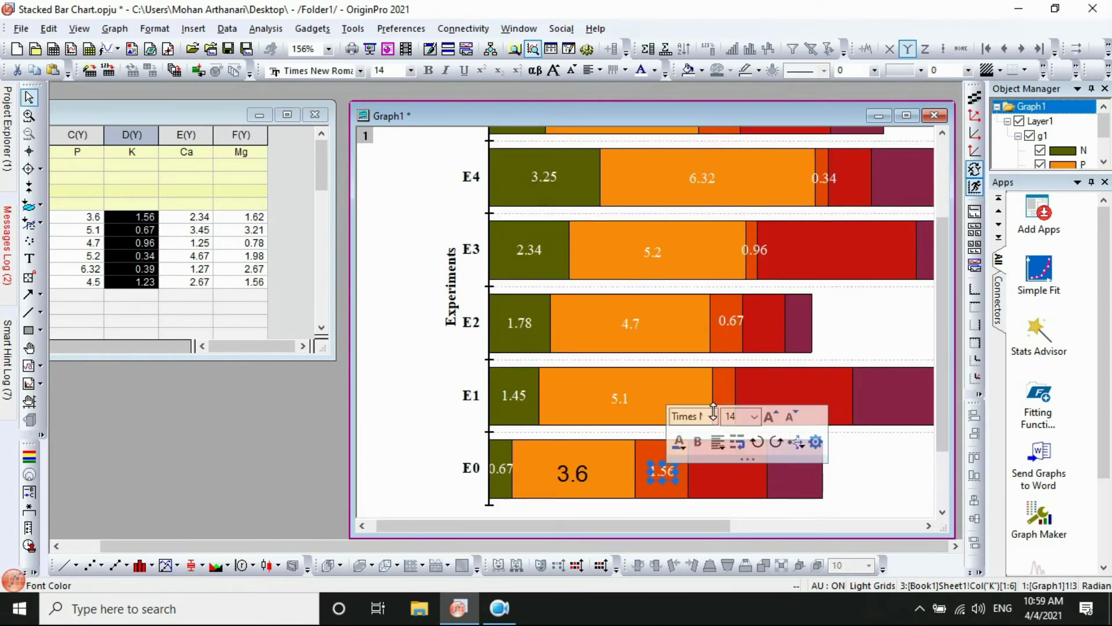
Move the 0.67, 0.96 and 0.34 labels one bar down onto the K segments of E1, E2 and E3
left_click(738, 367)
left_click_drag(738, 368, 728, 405)
left_click_drag(755, 257, 727, 331)
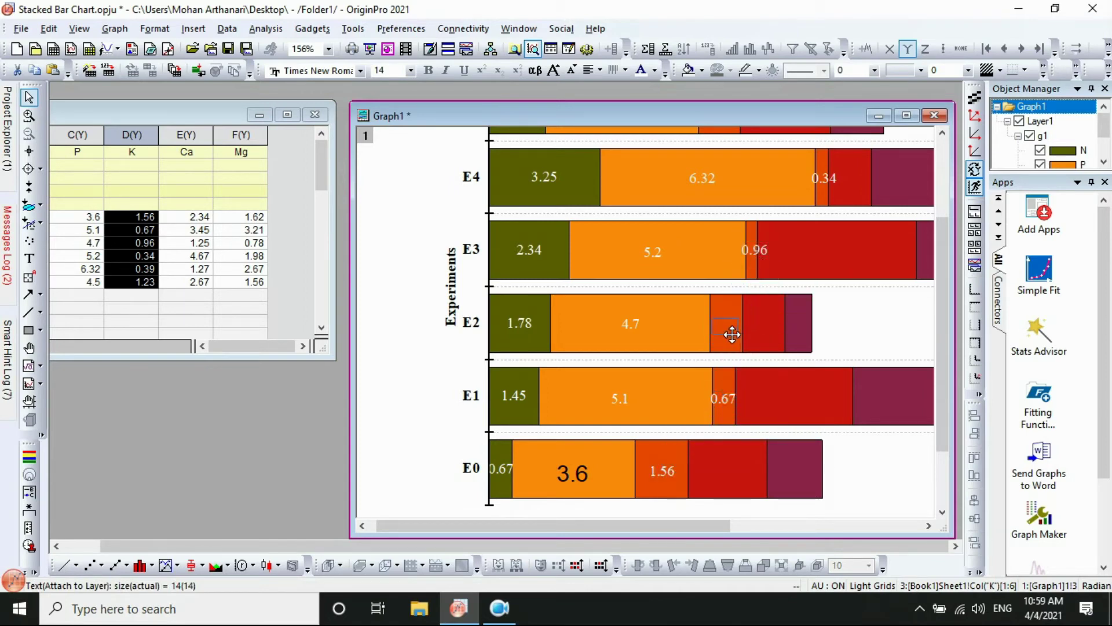
left_click(818, 197)
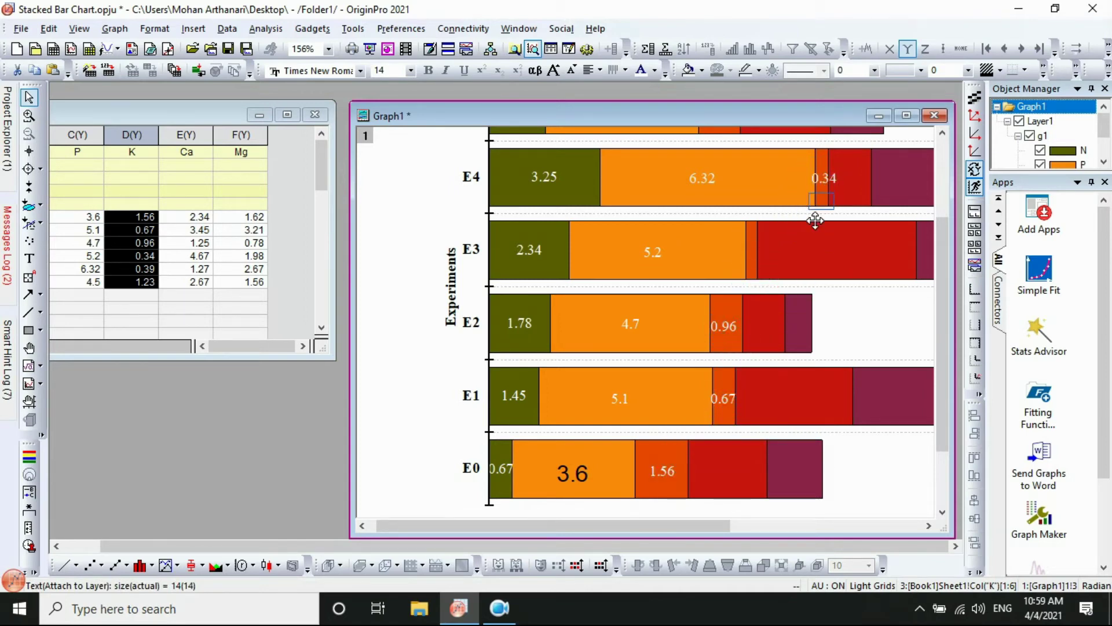
left_click(757, 257)
left_click_drag(758, 259, 757, 259)
scroll(812, 270, "up", 1)
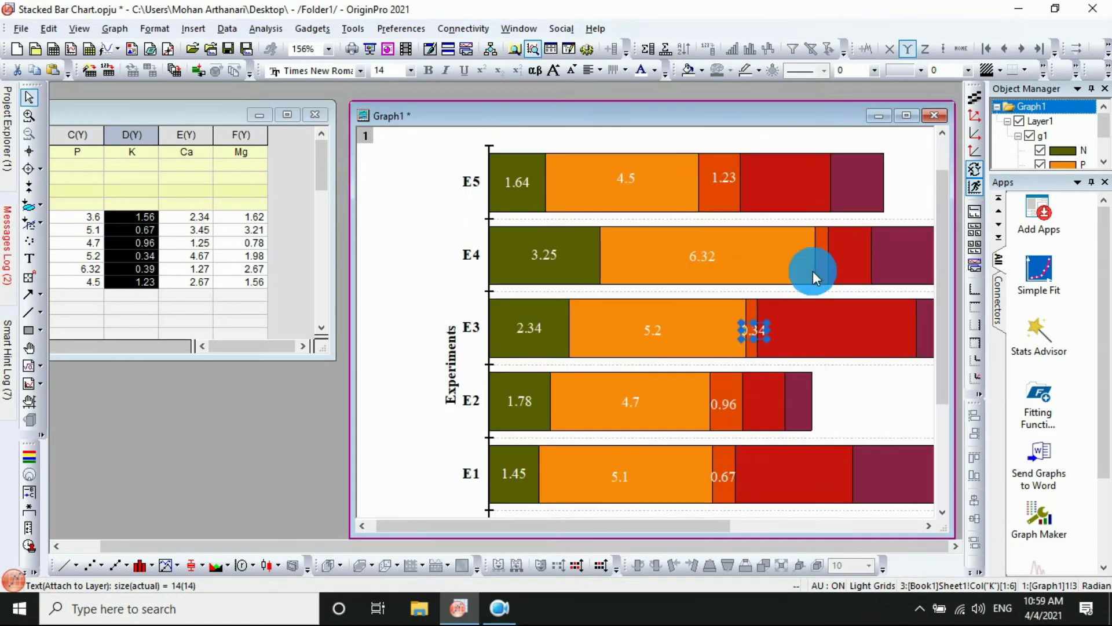
Paste a copy of the value label and place it on the K segment of the E4 bar
left_click(815, 266)
left_click(829, 256)
left_click(825, 264)
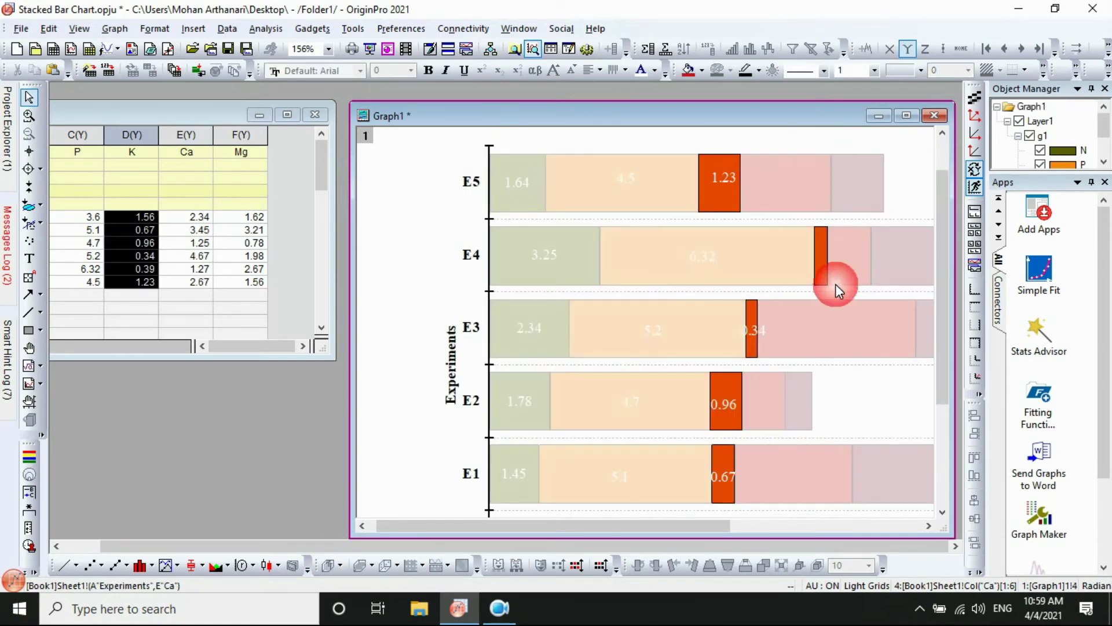
key("ctrl+v")
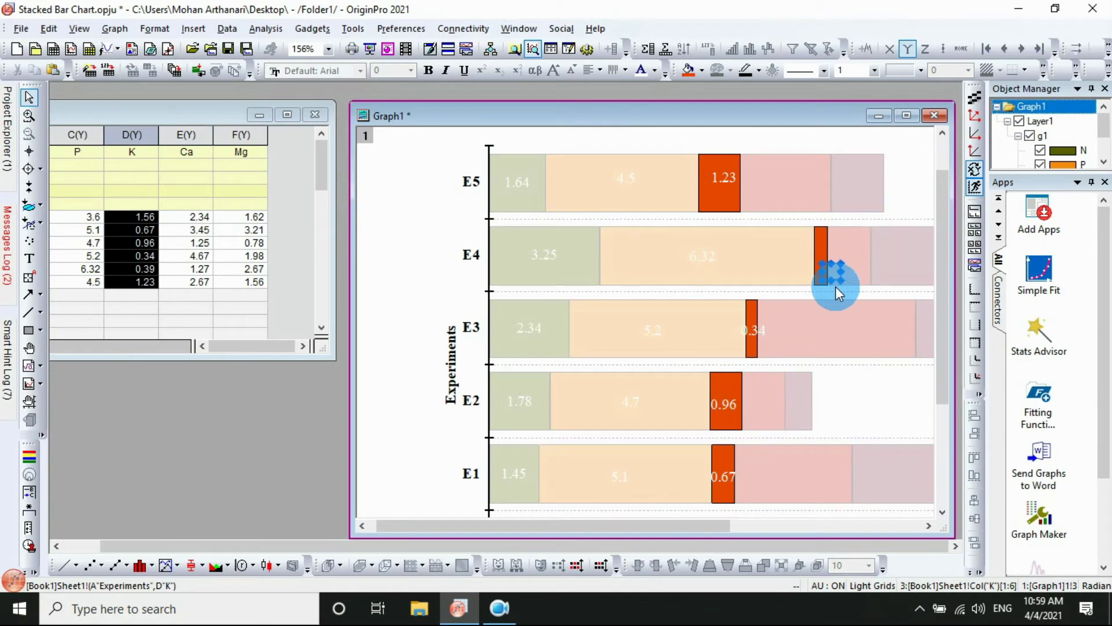
left_click_drag(834, 278, 832, 265)
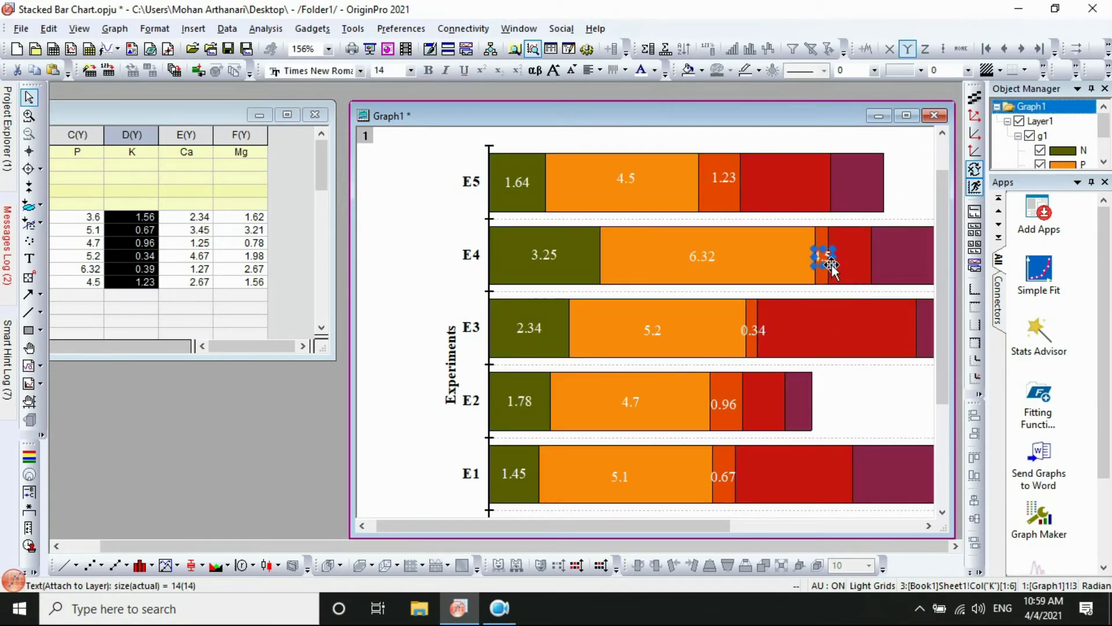
Change the K label on the E4 bar to 0.39
double_click(828, 260)
mouse_move(842, 284)
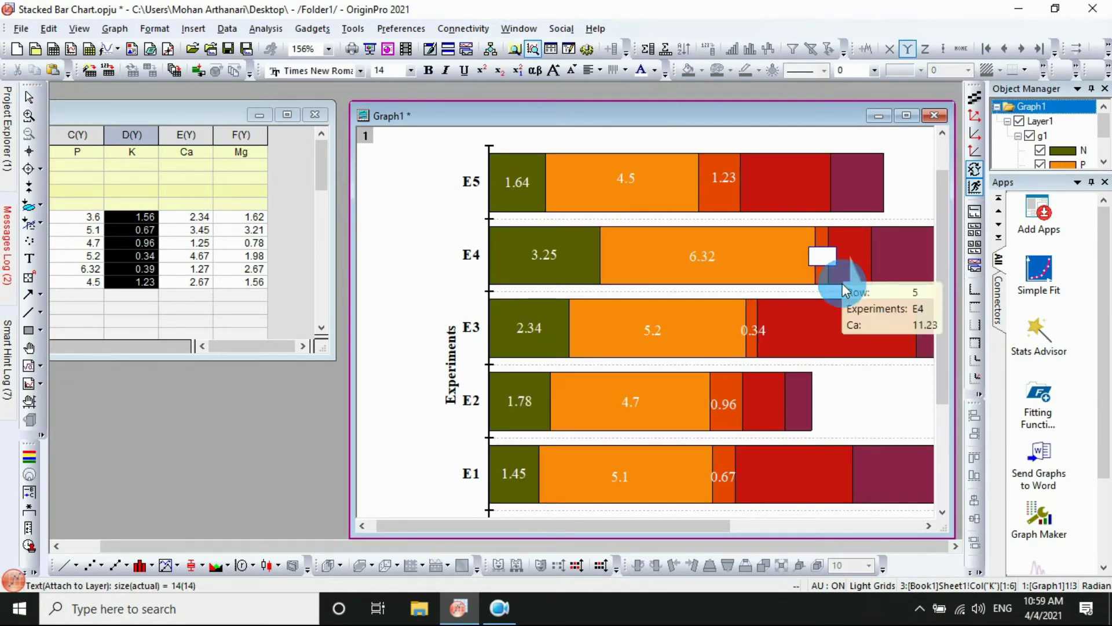
key("ctrl+a")
key("ctrl+c")
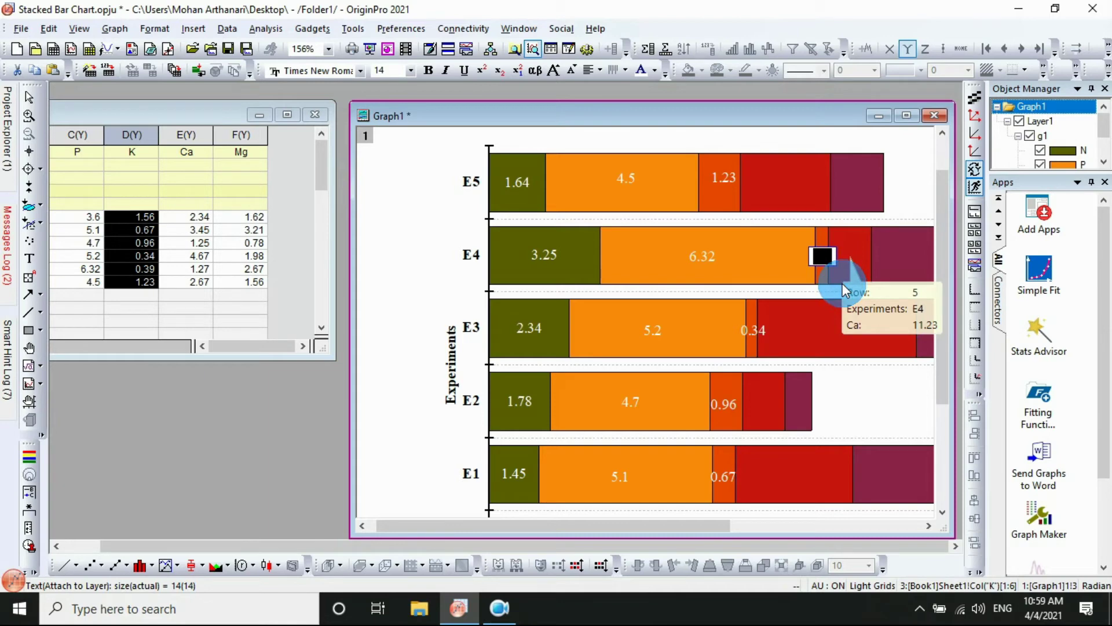
key("Delete")
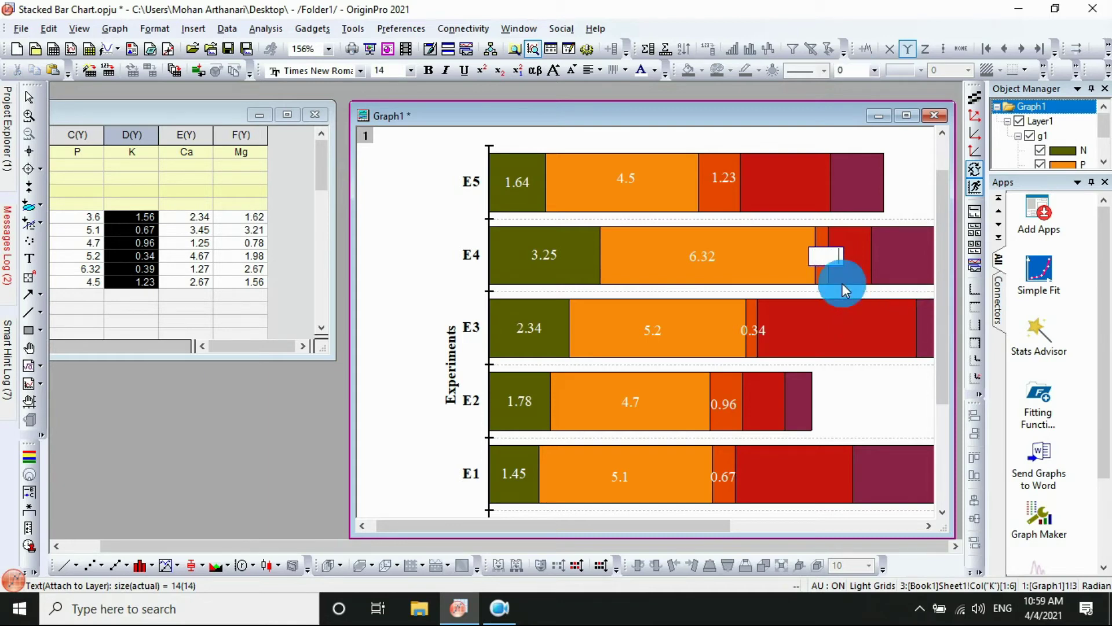
left_click(842, 283)
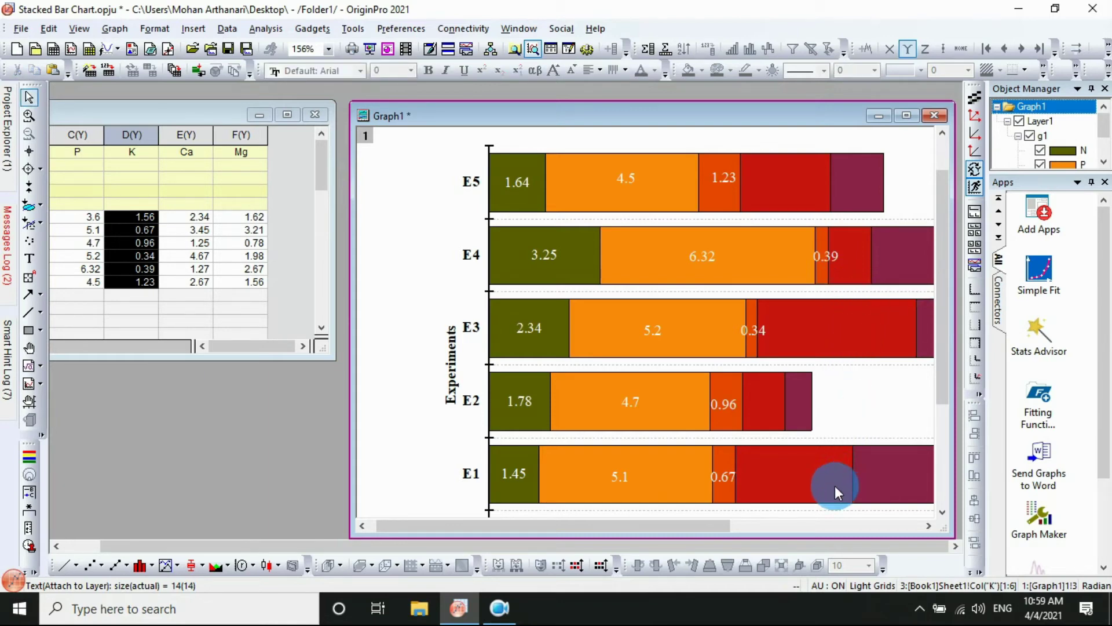
Paste copies of the value label onto the Ca segments of the E5 and E4 bars
left_click_drag(714, 529, 815, 530)
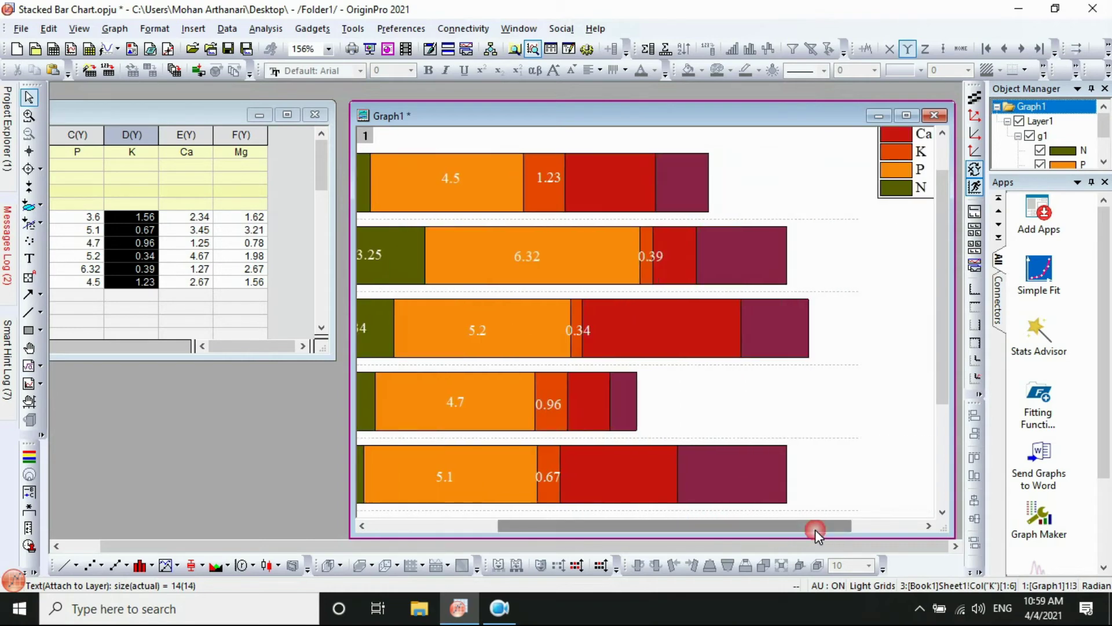
left_click(621, 180)
key("ctrl+v")
left_click(633, 187)
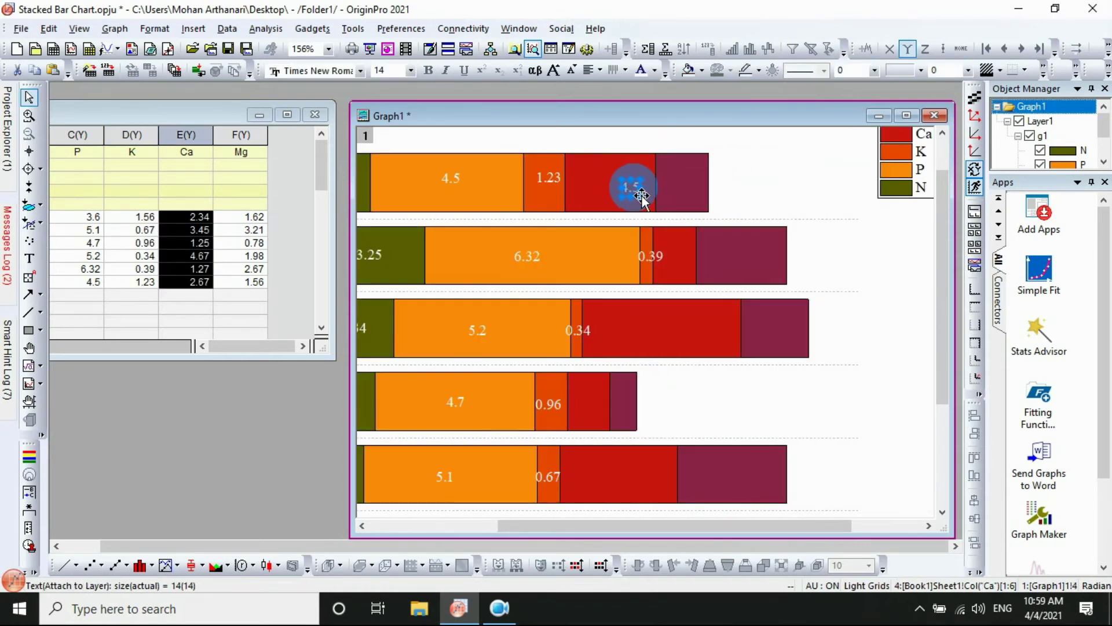
left_click_drag(640, 196, 688, 263)
Paste two more label copies and place them on the Ca segments of the E3 and E2 bars
key("ctrl+v")
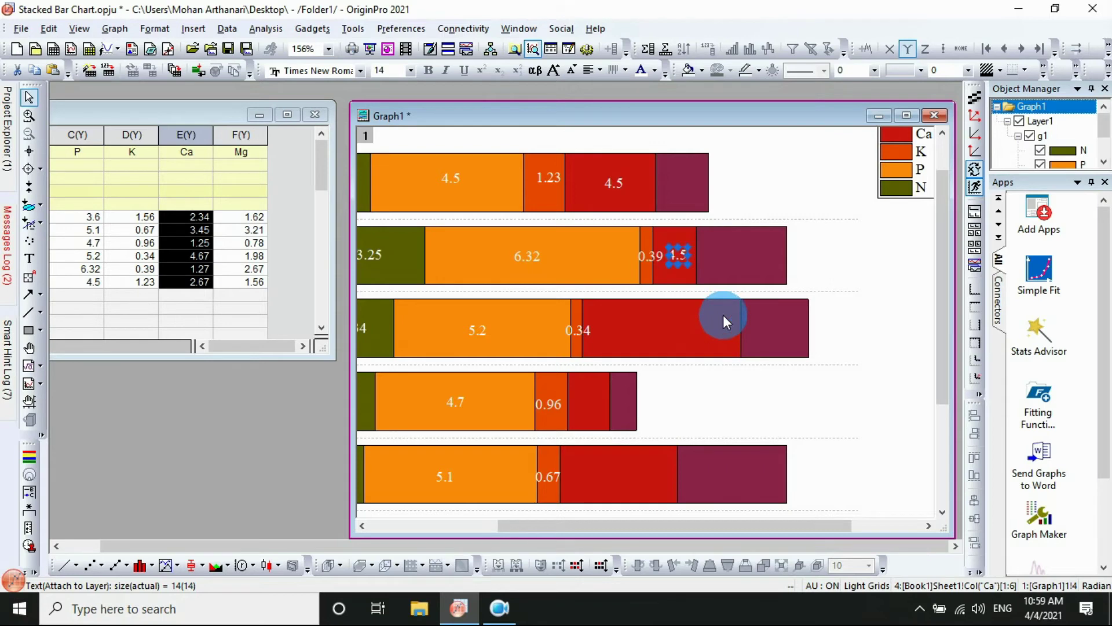
left_click_drag(665, 220, 669, 336)
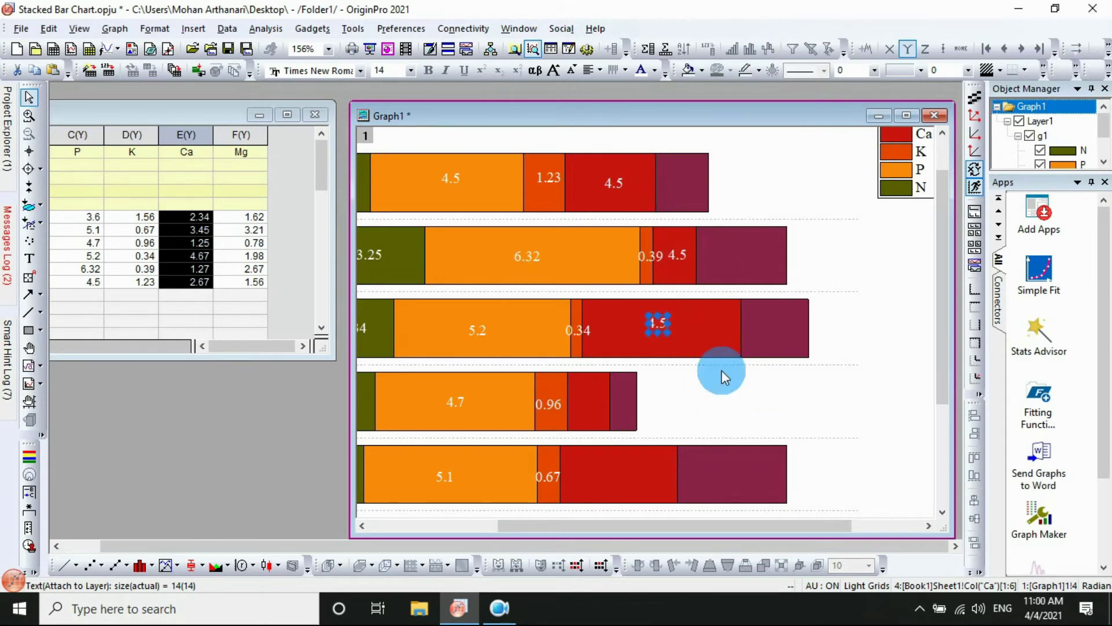
key("ctrl+v")
left_click_drag(664, 218, 600, 410)
Paste two further label copies and place them on the Ca segments of the E1 and E0 bars
scroll(756, 384, "down", 1)
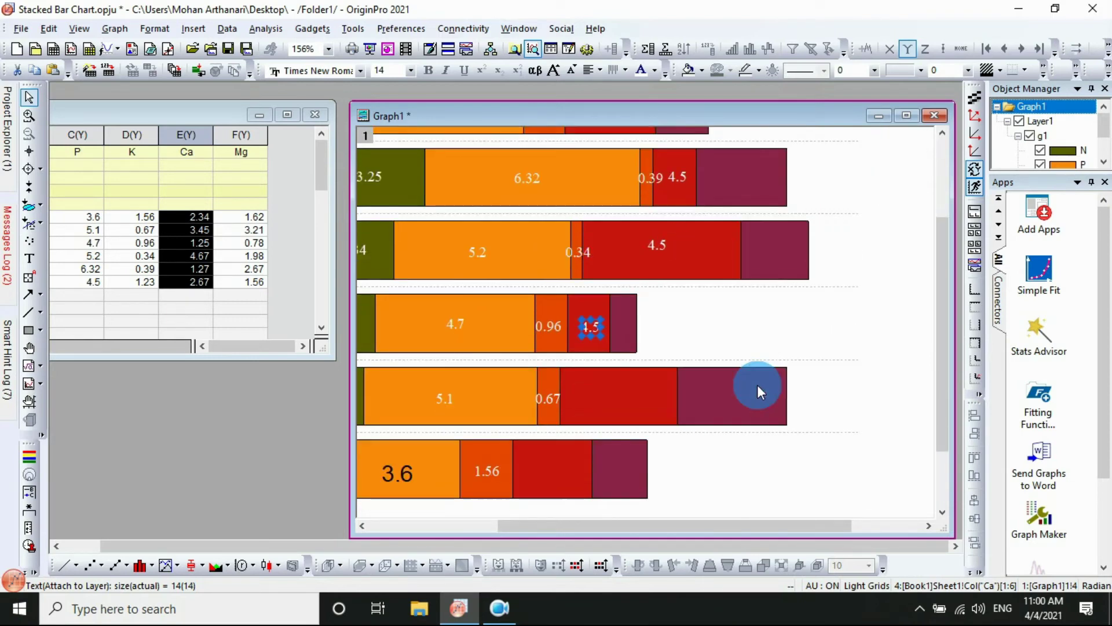
key("ctrl+v")
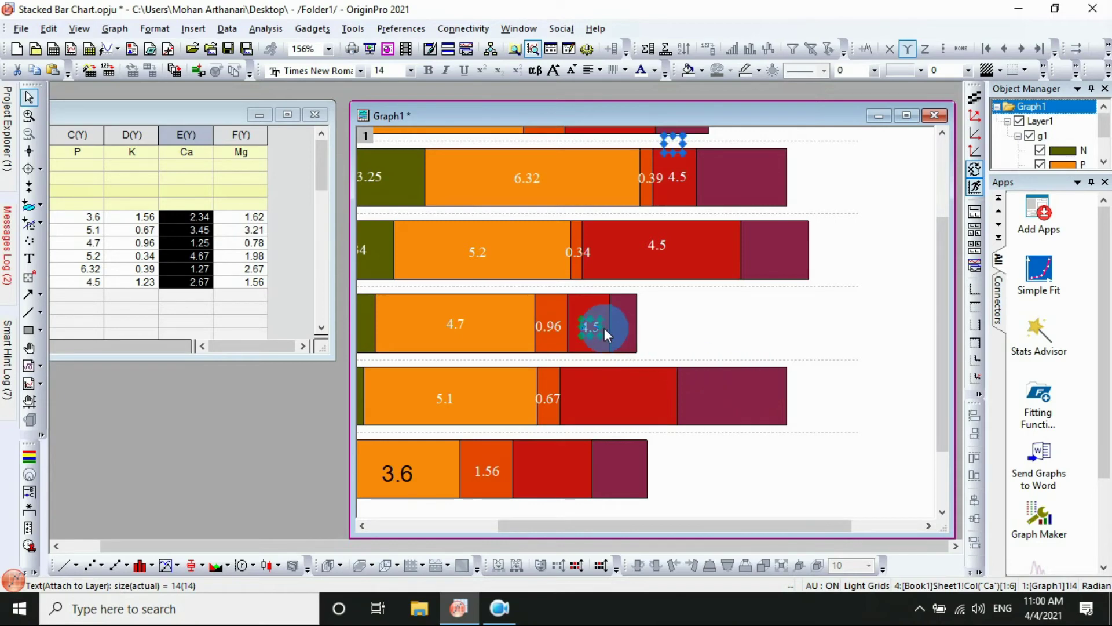
left_click_drag(679, 149, 630, 404)
key("ctrl+v")
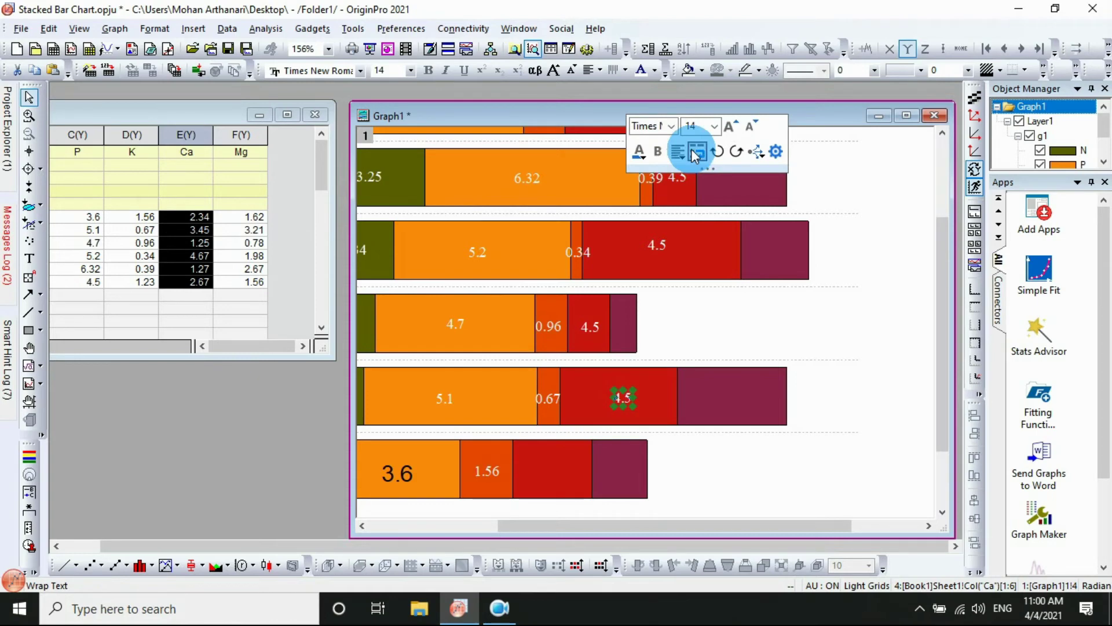
left_click(800, 217)
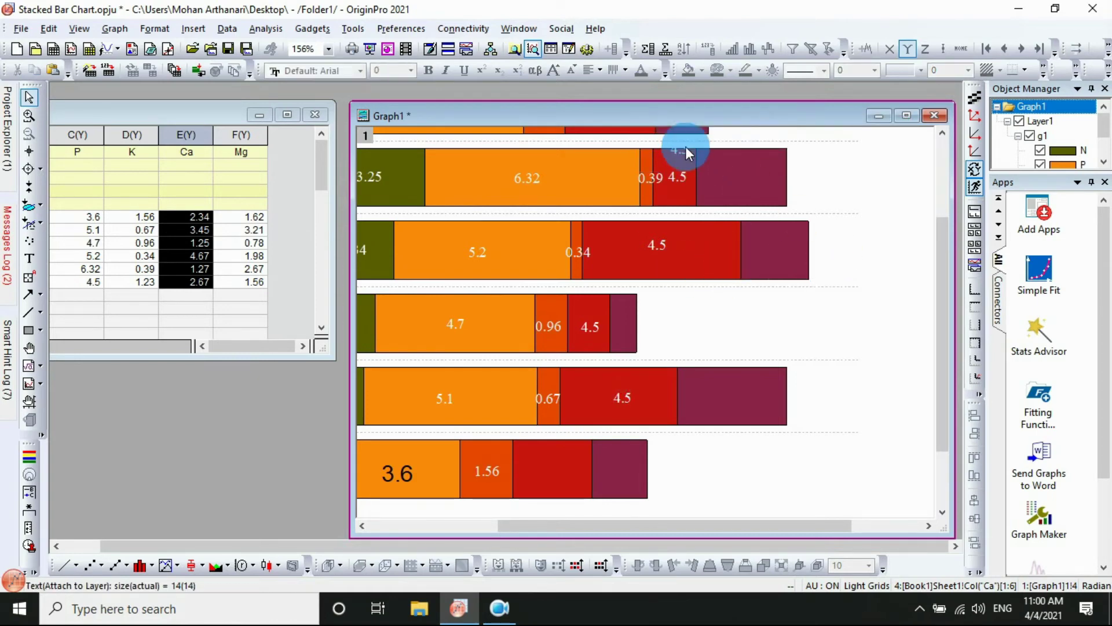
left_click_drag(686, 148, 559, 475)
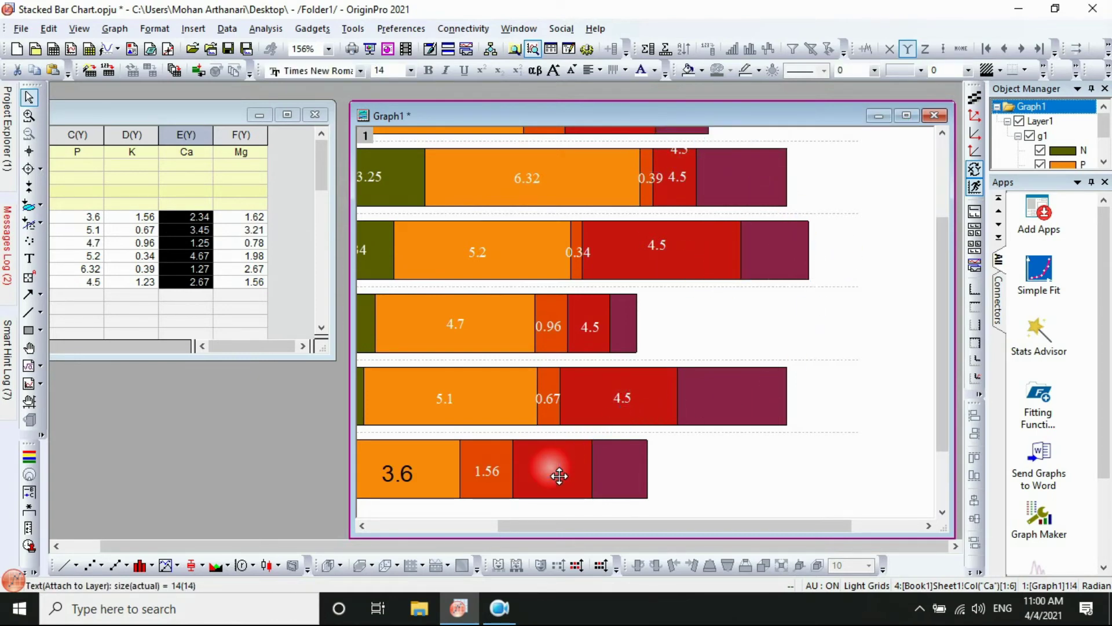
Change the Ca label on the E5 bar to 2.67
scroll(829, 439, "up", 2)
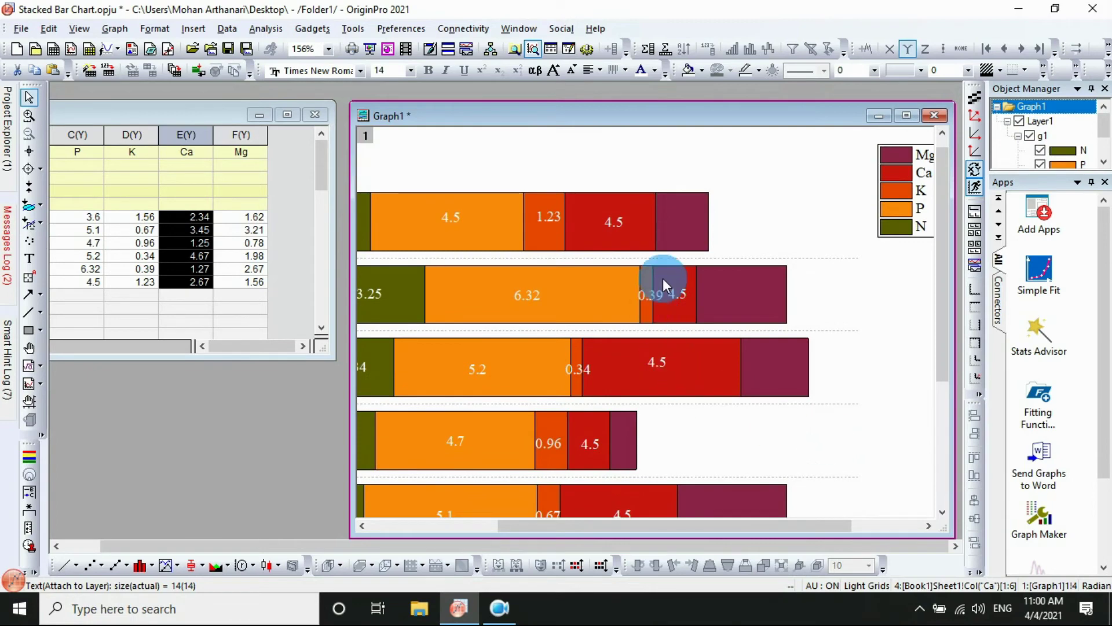
double_click(620, 219)
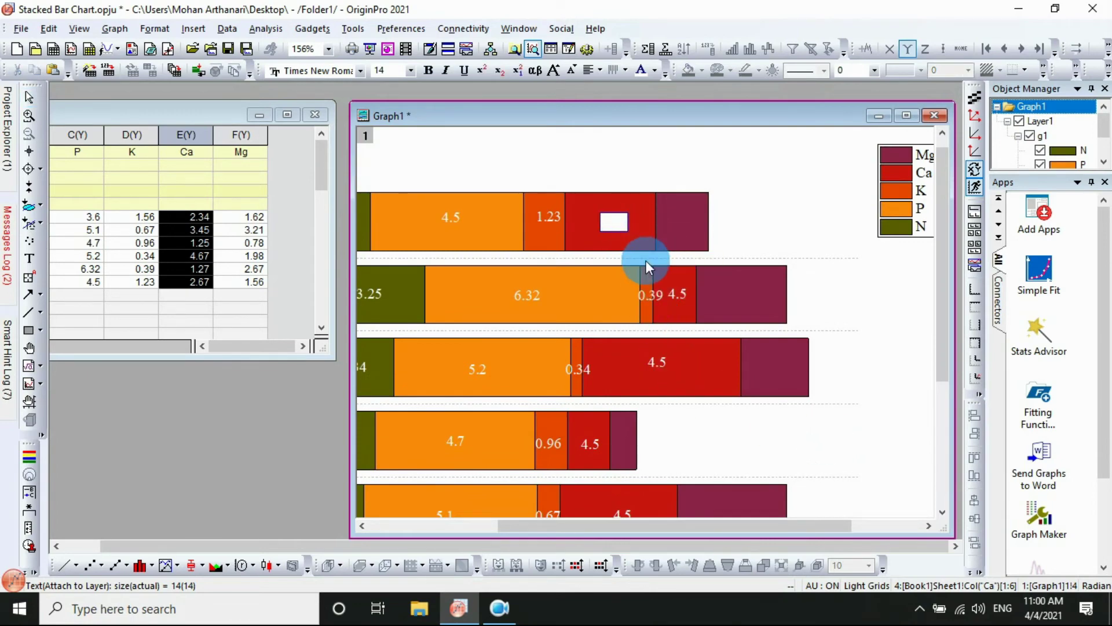
mouse_move(645, 528)
left_mouse_down()
mouse_move(444, 530)
mouse_move(646, 530)
left_mouse_up()
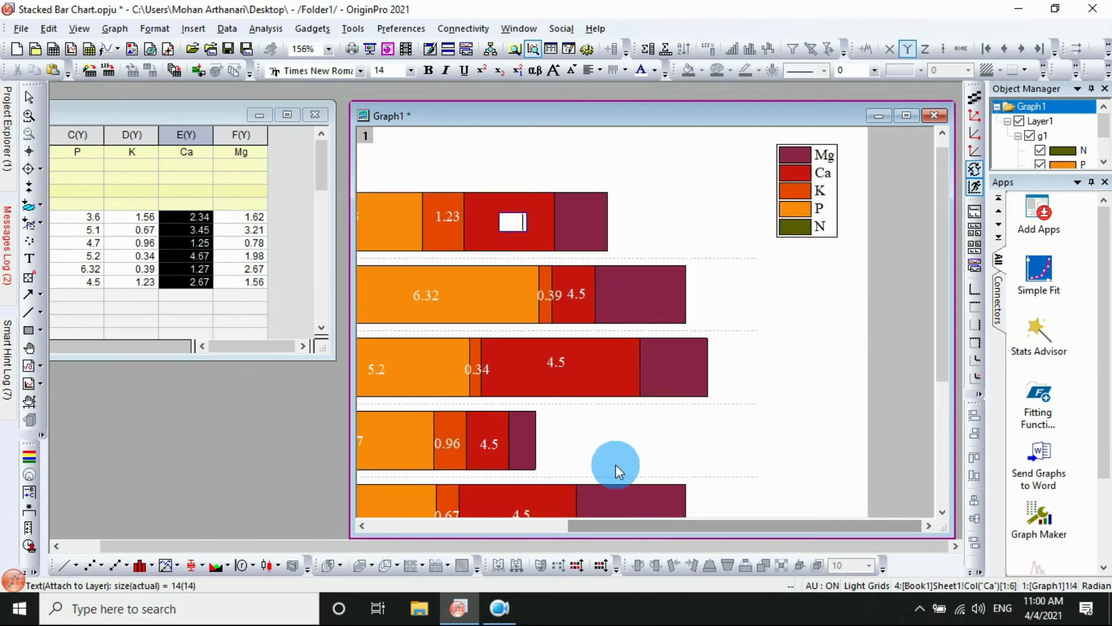
mouse_move(507, 226)
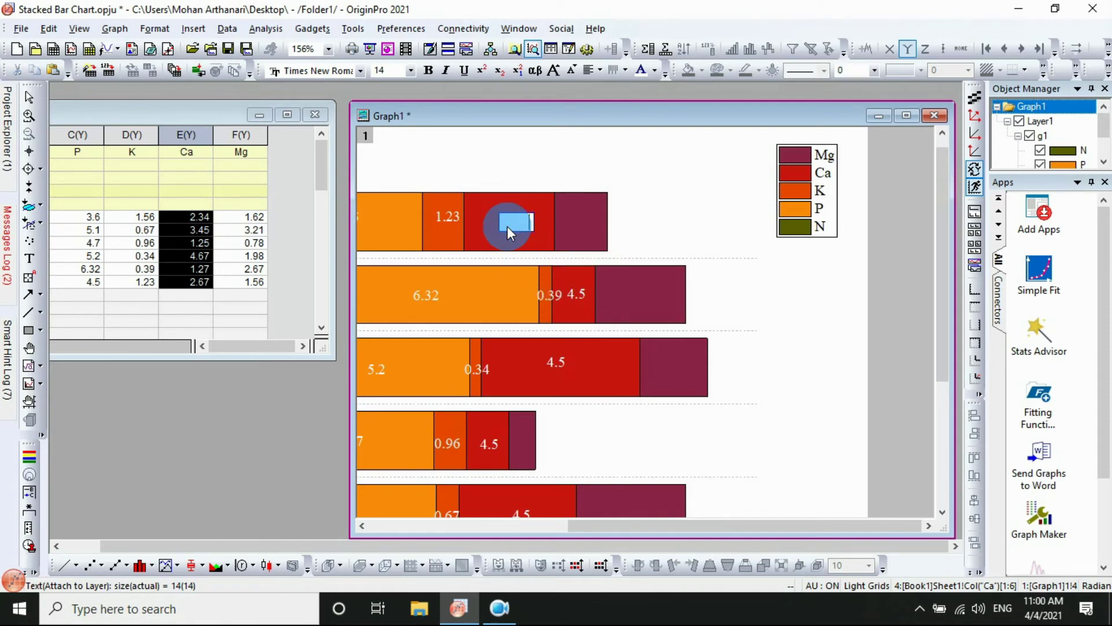
type("2.67")
left_click(583, 317)
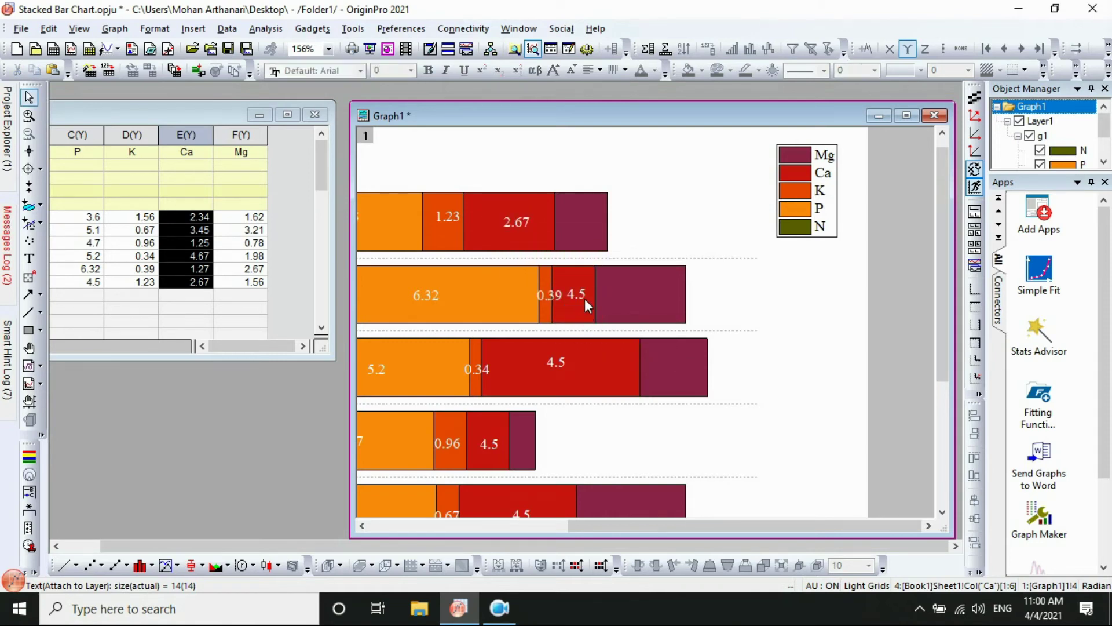
Change the Ca label on the E4 bar to 1.27
left_click(583, 296)
left_click(581, 294)
double_click(581, 293)
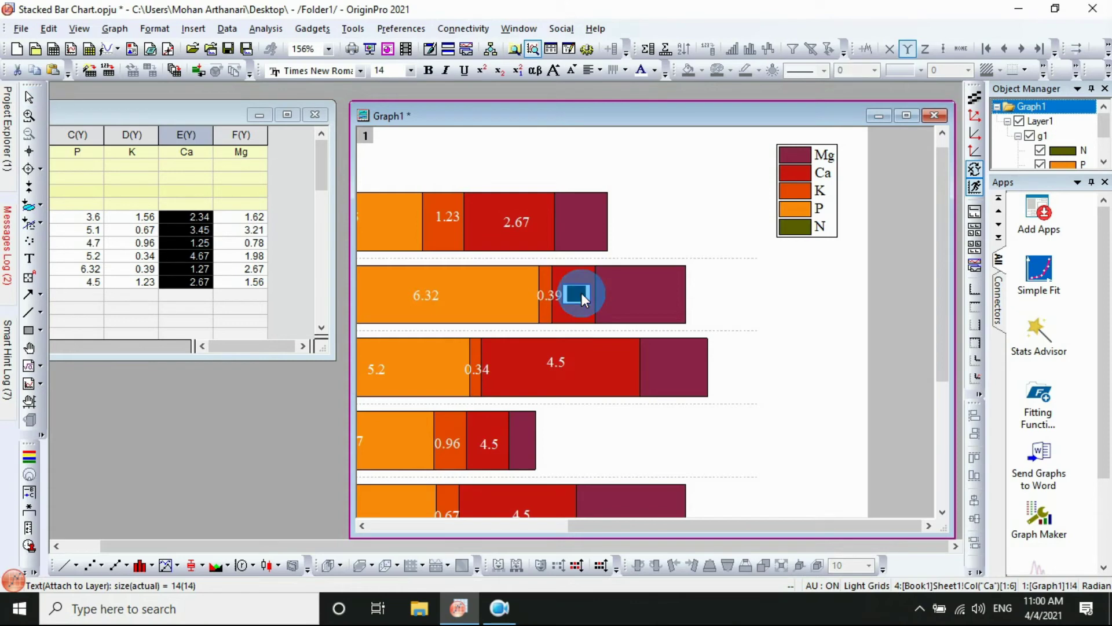
left_click(582, 293)
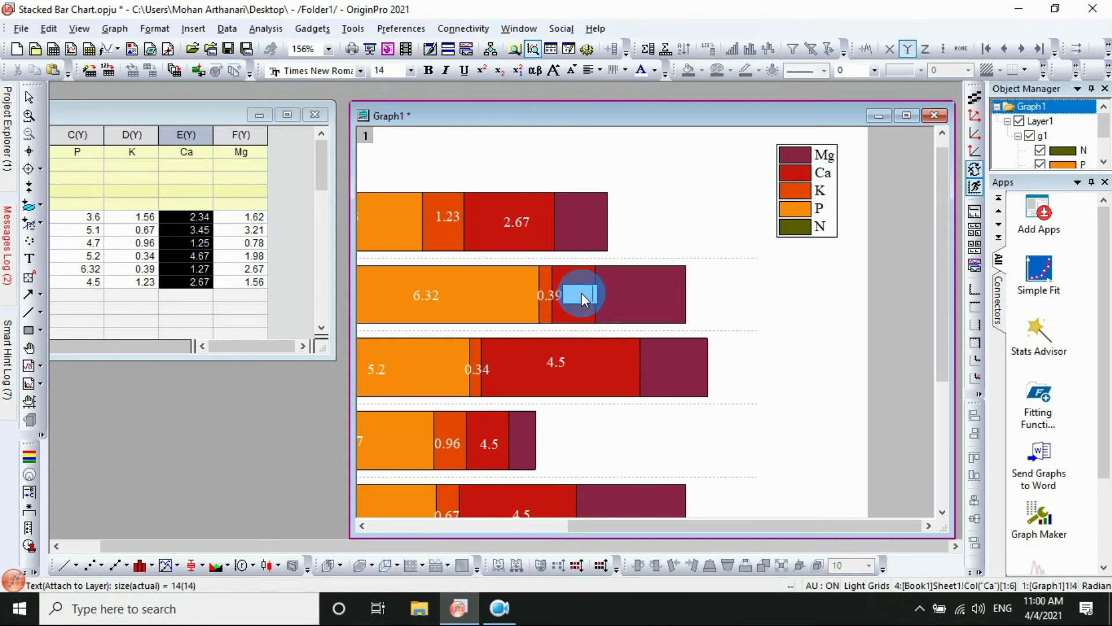
type("1.27")
Change the Ca label on the E3 bar to 4.67
left_click(566, 366)
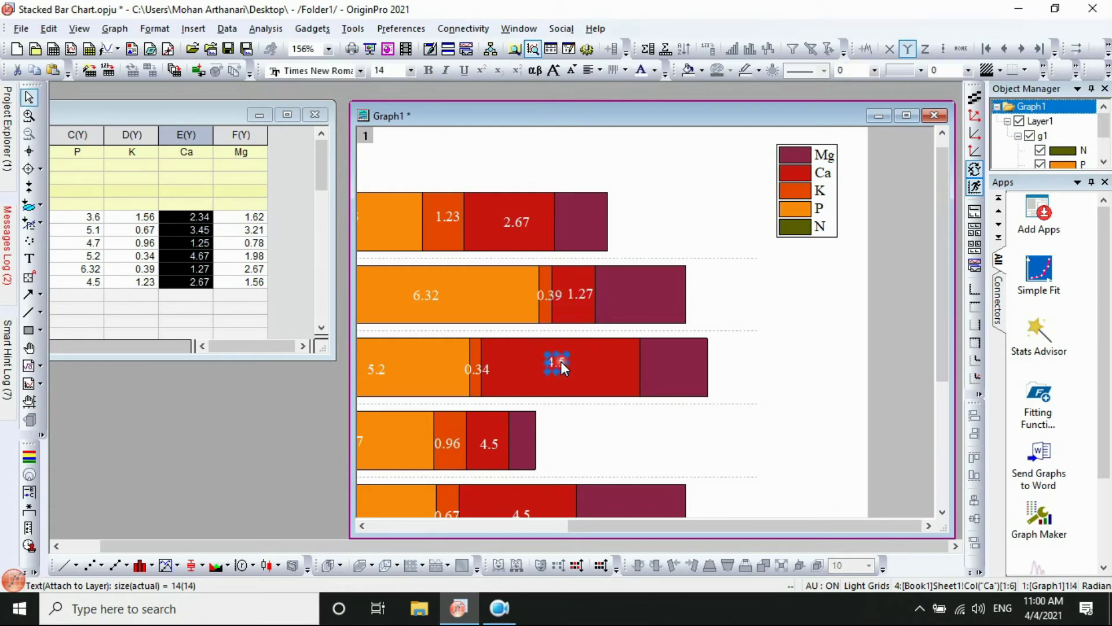
left_click(560, 362)
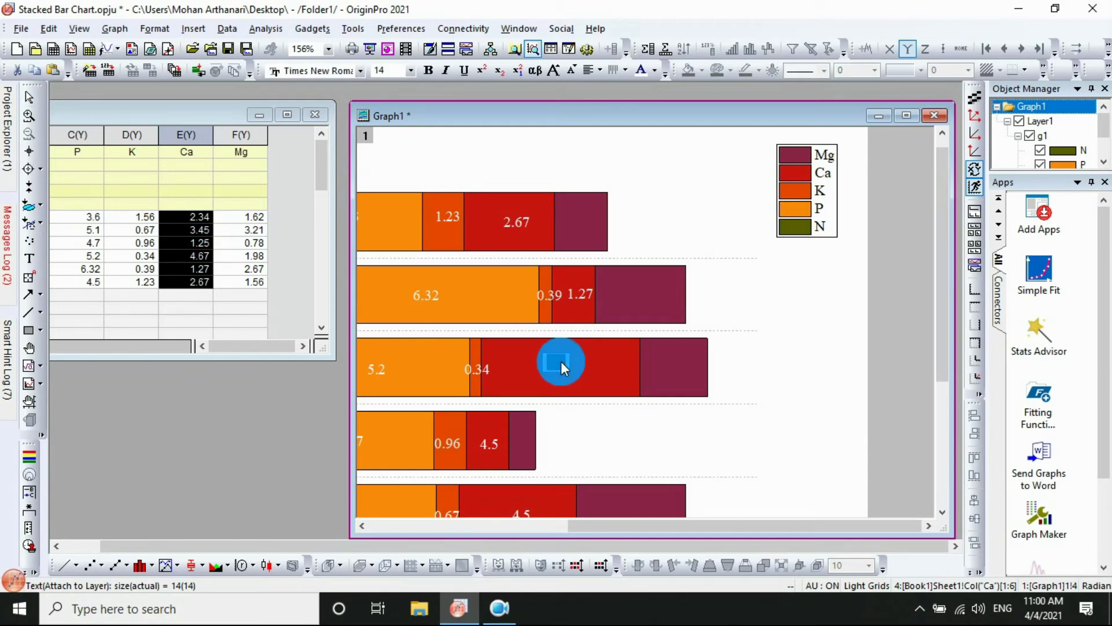
key("BackSpace")
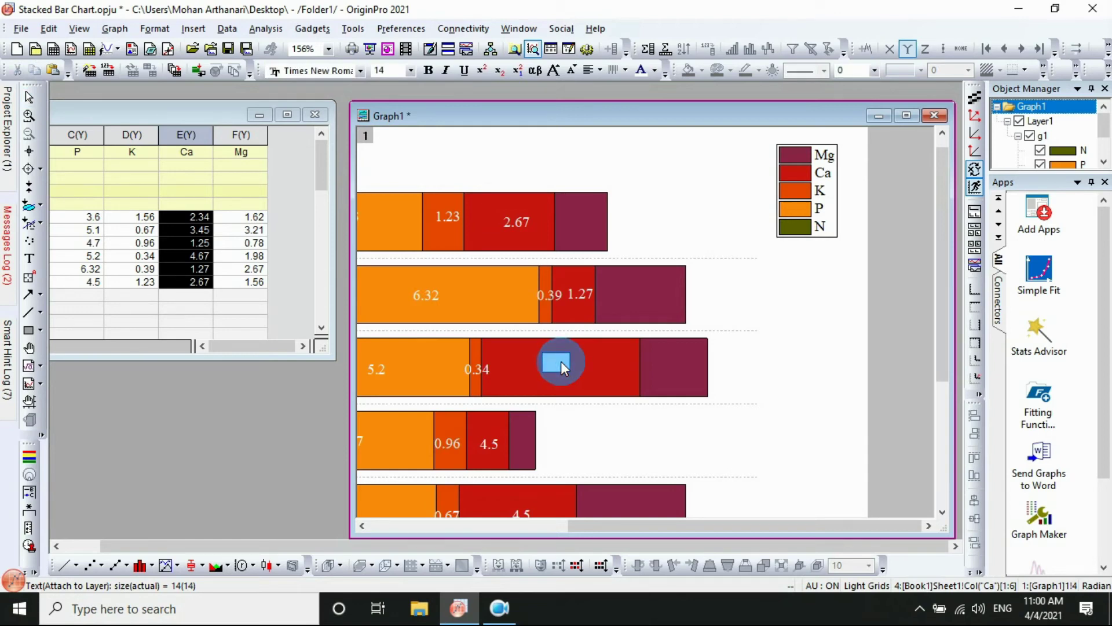
Change the Ca label on the E2 bar to 1.25
left_click(489, 443)
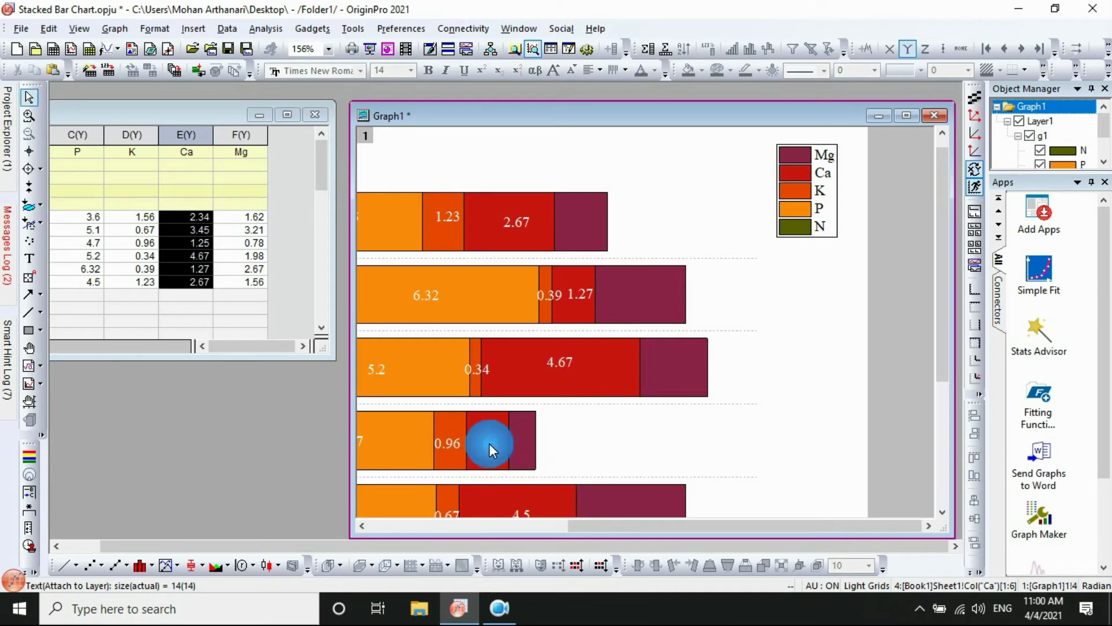
double_click(489, 444)
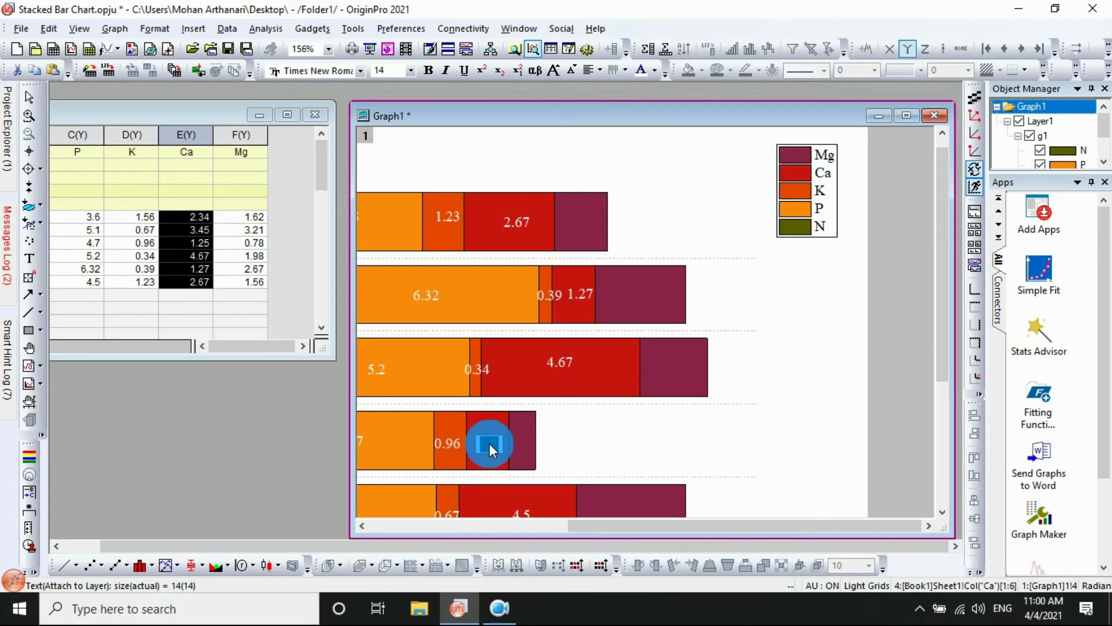
left_click(554, 453)
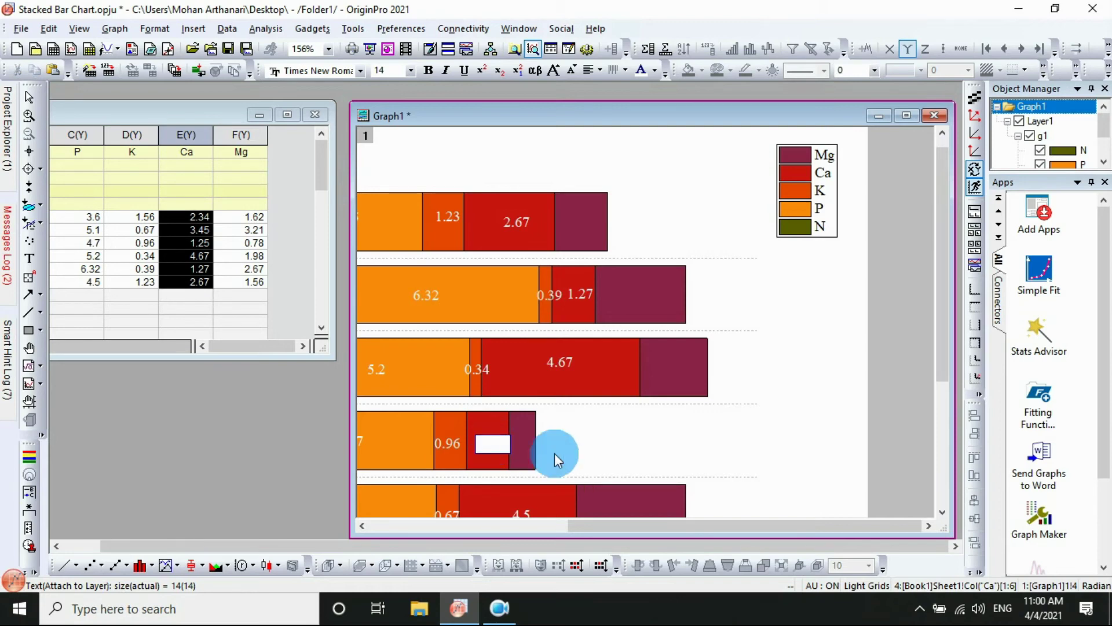
Change the Ca label on the E1 bar to 3.45
scroll(589, 444, "down", 2)
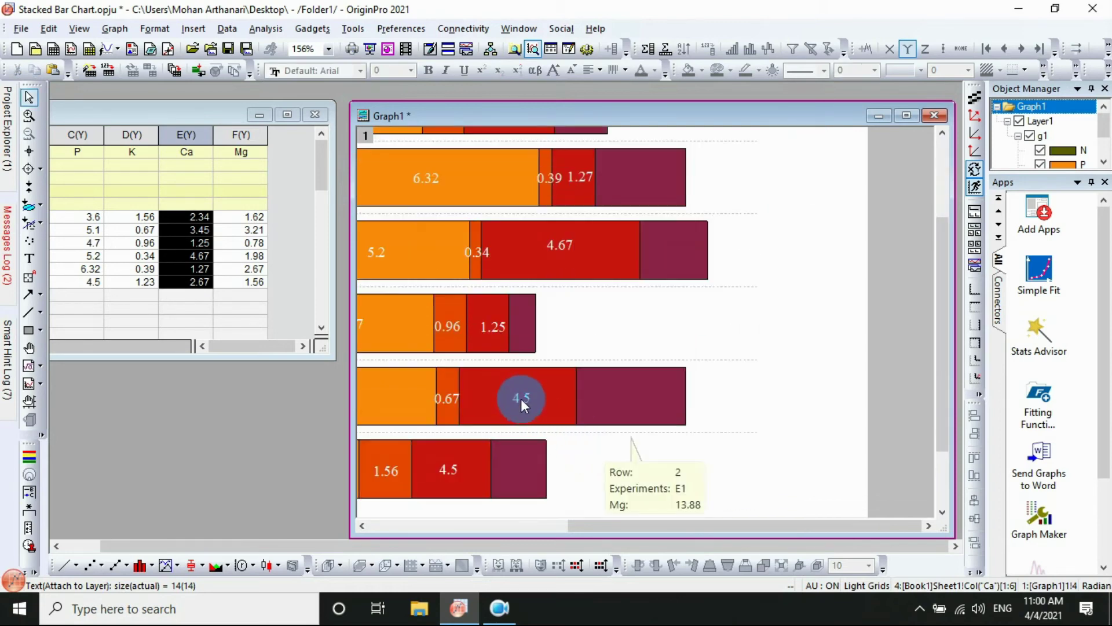
double_click(520, 398)
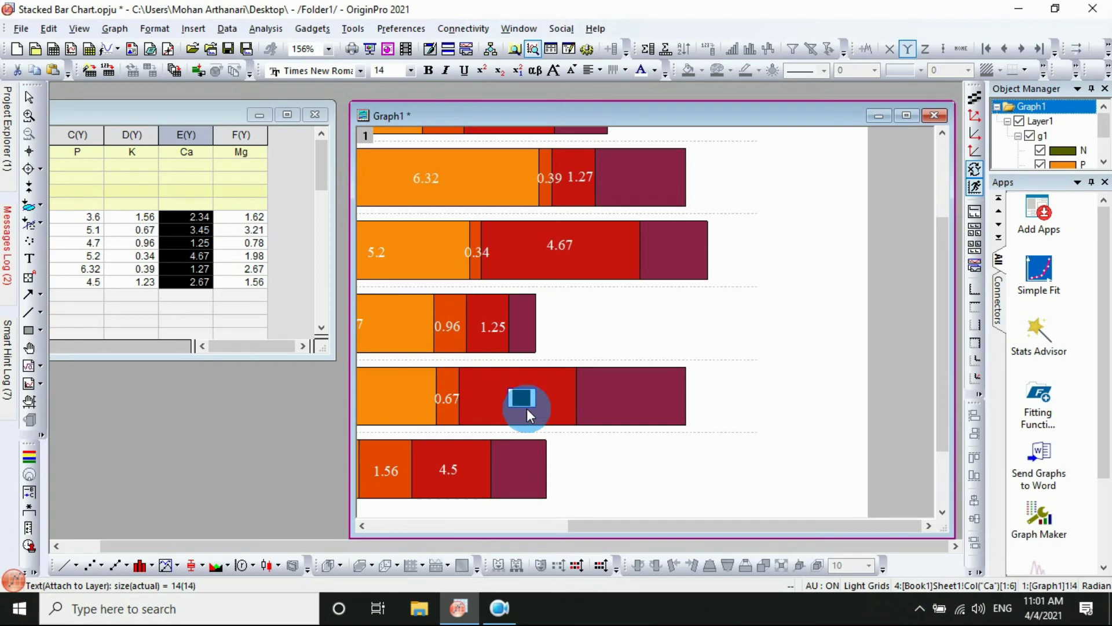
left_click(639, 526)
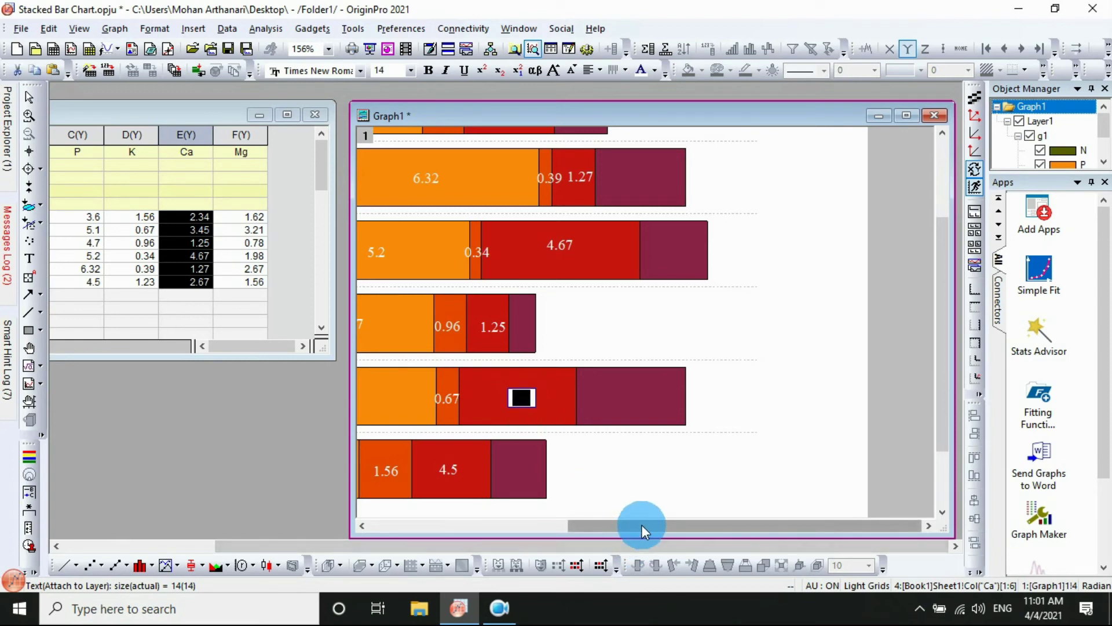
mouse_move(642, 523)
left_mouse_down()
mouse_move(350, 527)
mouse_move(659, 524)
left_mouse_up()
left_click(614, 463)
type("3.45")
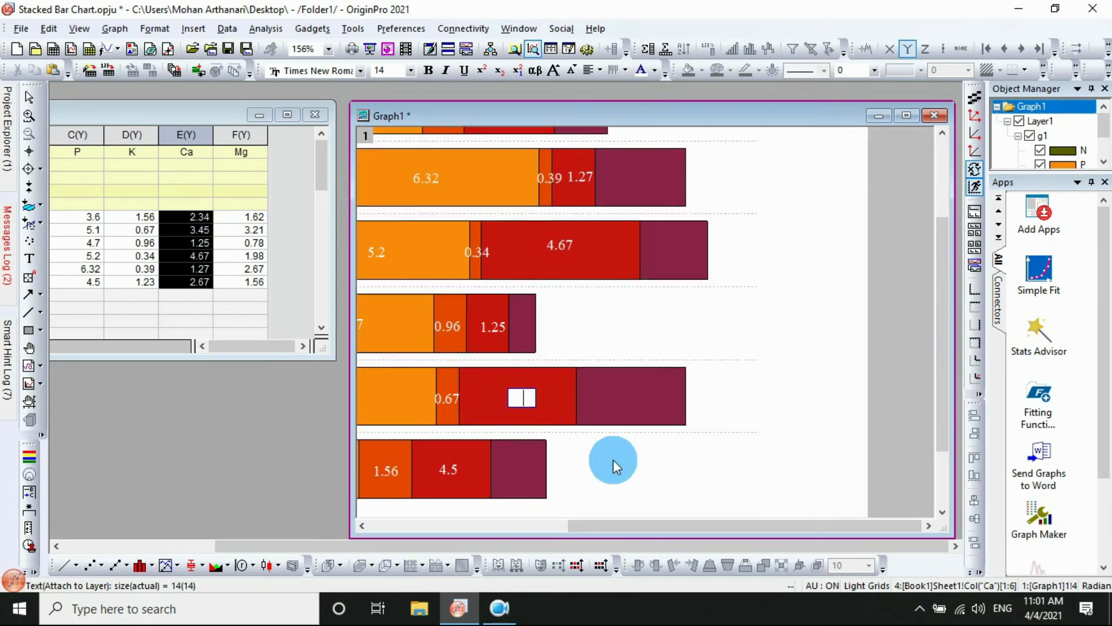
Change the Ca label on the lowest bar, below E1, to 2.34
double_click(447, 468)
left_click(446, 468)
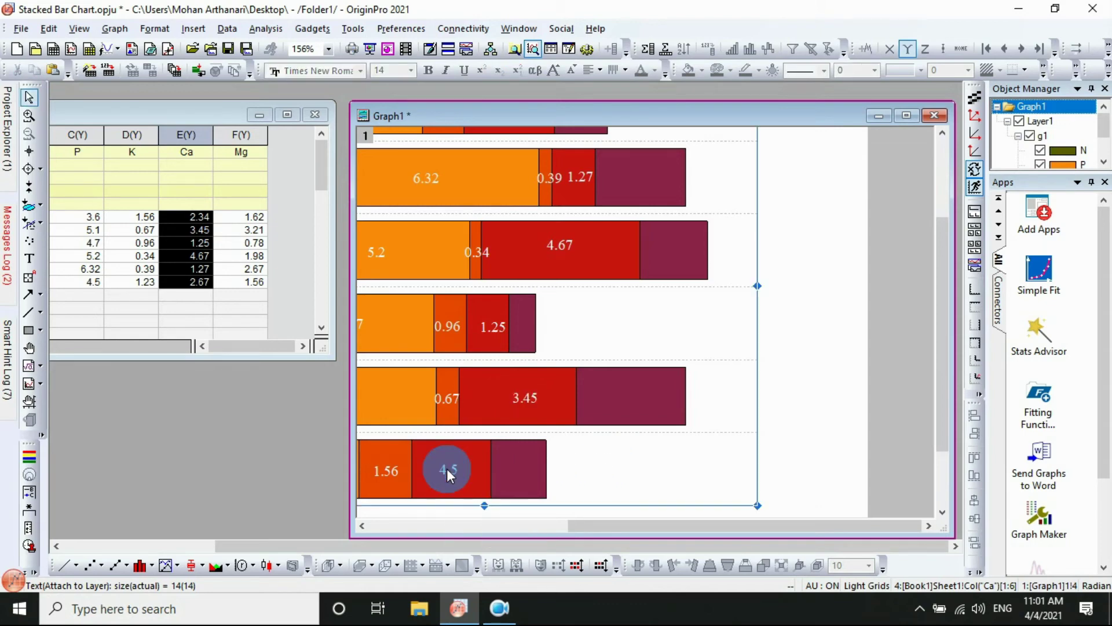
left_click(447, 468)
left_click(456, 472)
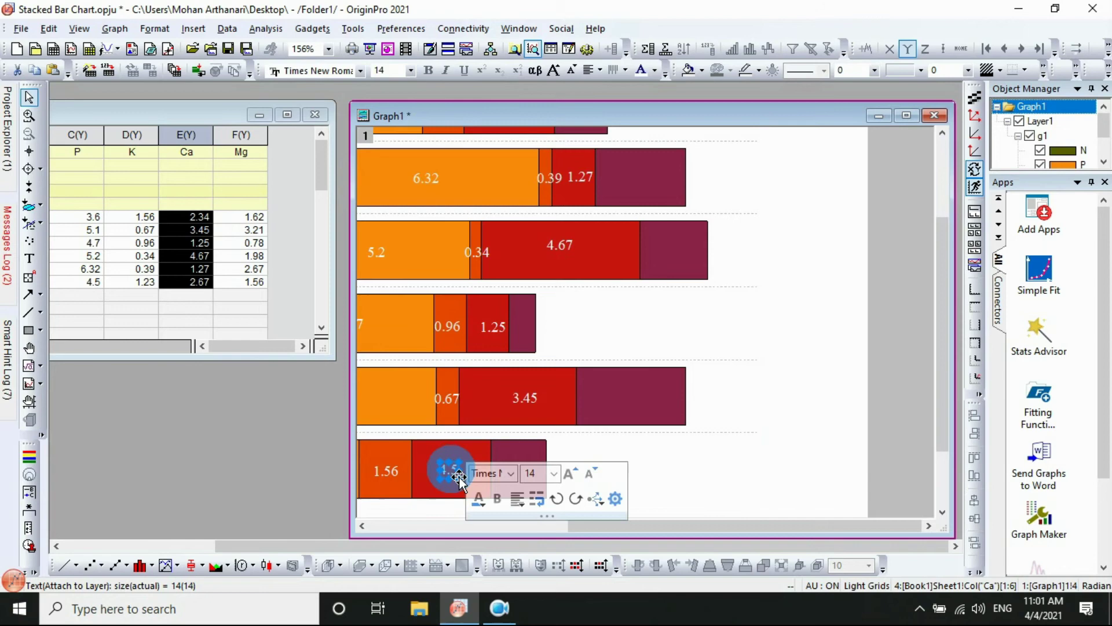
double_click(454, 469)
key("ctrl+c")
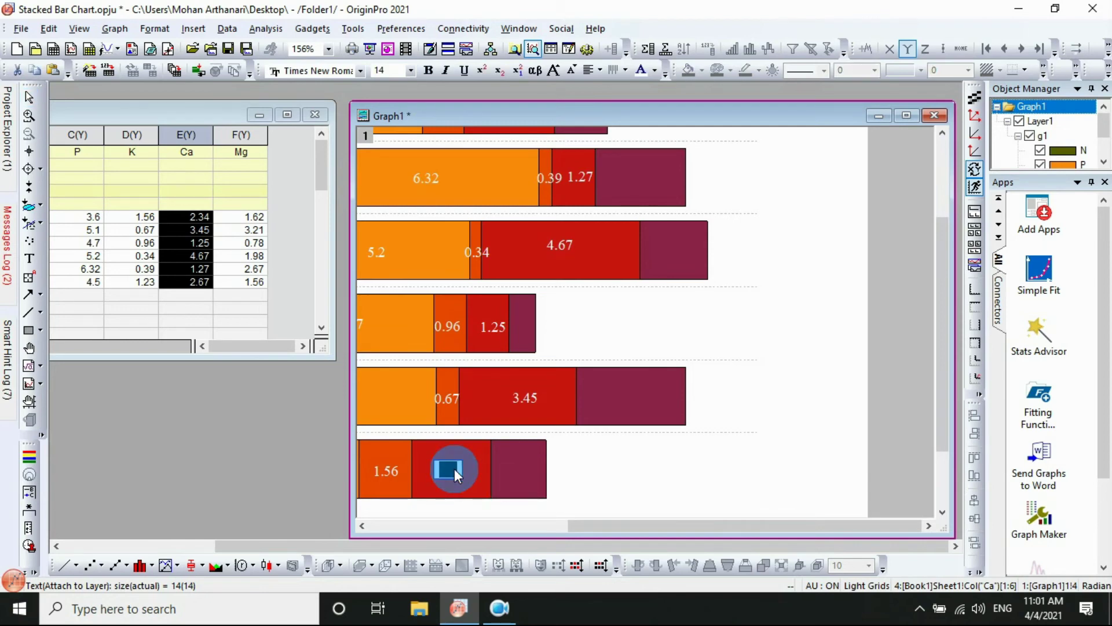
key("Delete")
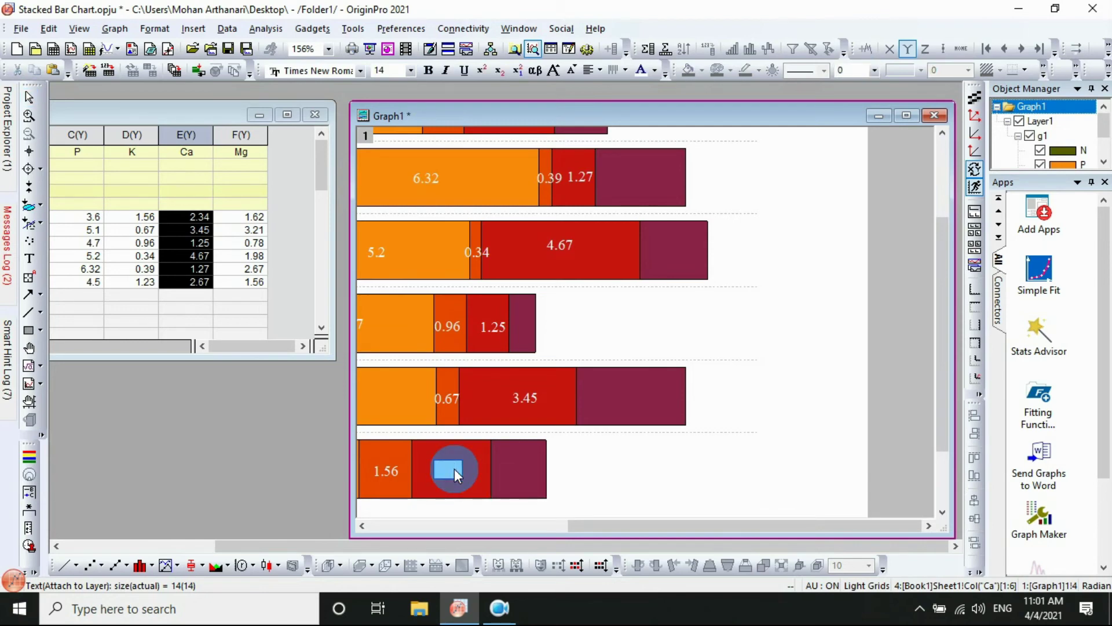
type("2.34")
left_click(687, 477)
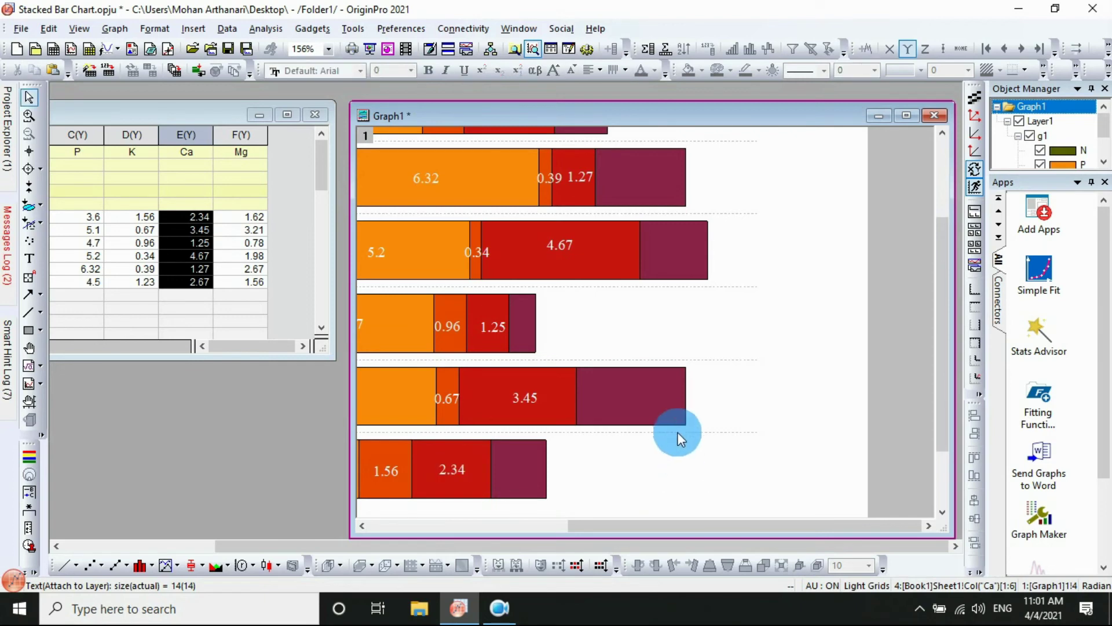
Paste copies of the 4.5 label and place them in the Mg segments of the E5, E4, E3 and E2 bars
scroll(679, 431, "up", 1)
scroll(679, 428, "up", 2)
left_click(596, 235)
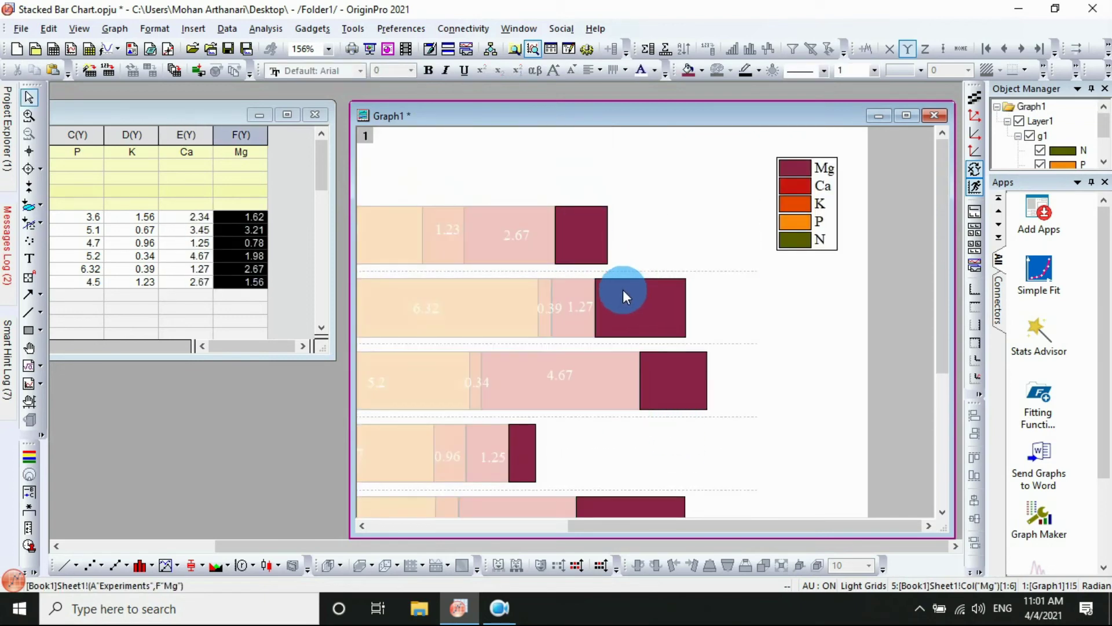
type("1.5")
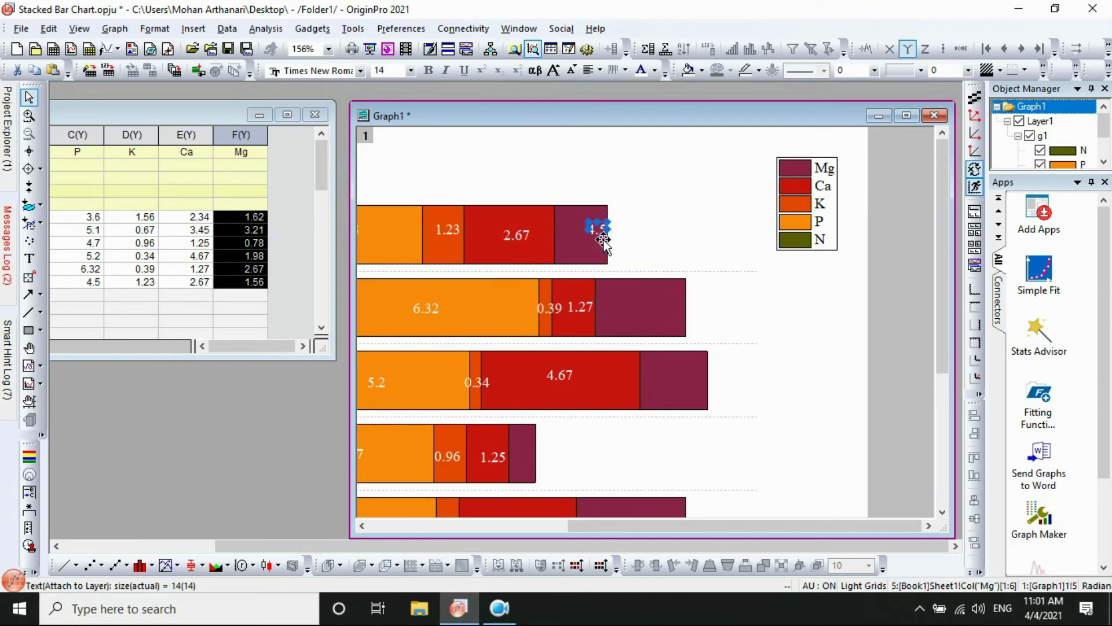
left_click_drag(602, 237, 647, 310)
key("ctrl+v")
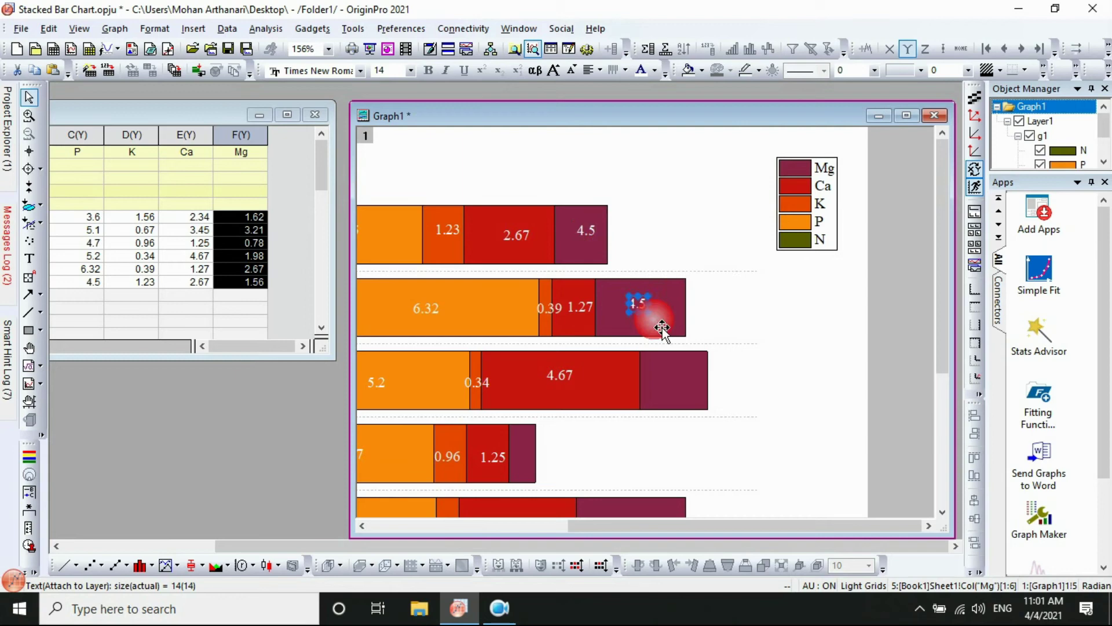
key("ctrl+v")
left_click_drag(621, 251, 673, 384)
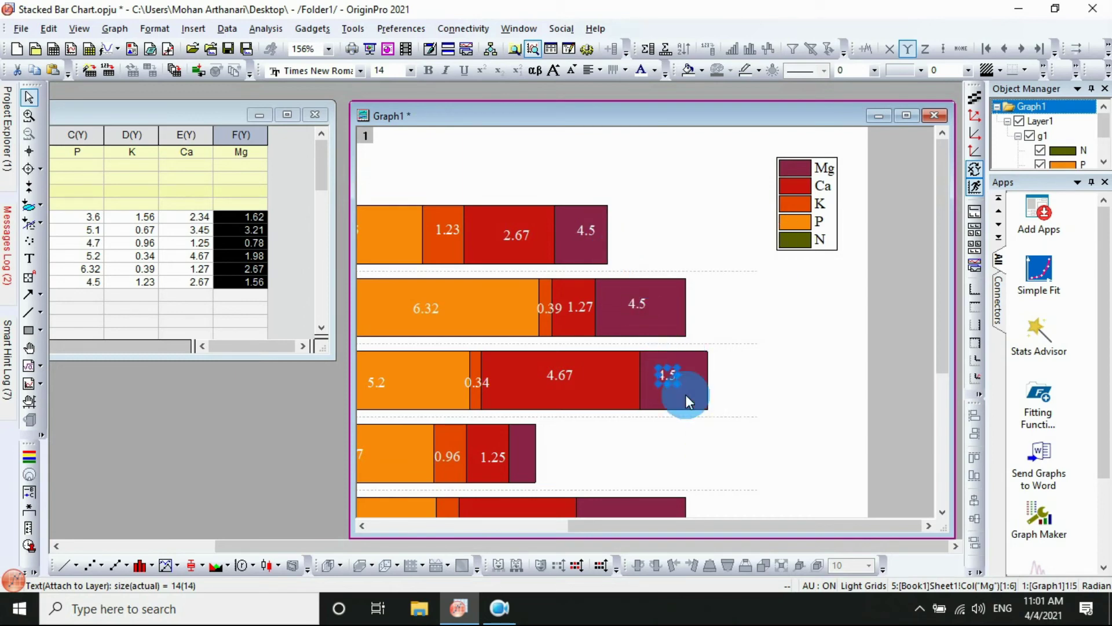
key("ctrl+v")
left_click_drag(631, 260, 533, 461)
Paste copies of the 4.5 label and centre them in the Mg segments of the E1 bar and the lowest bar
scroll(663, 409, "down", 3)
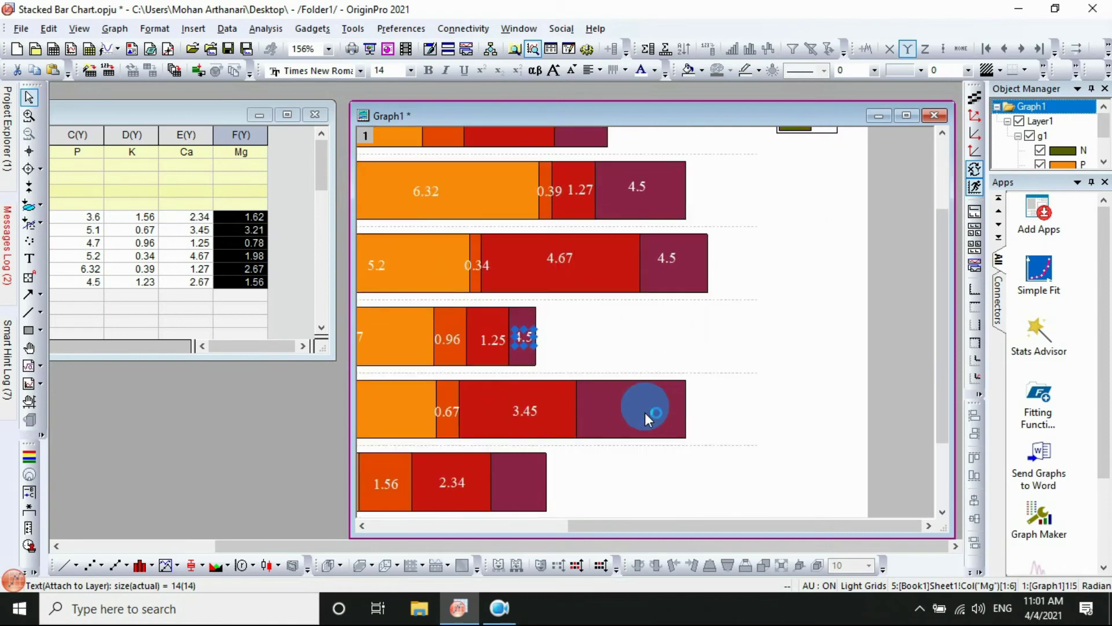
left_click(647, 414)
left_click(649, 412)
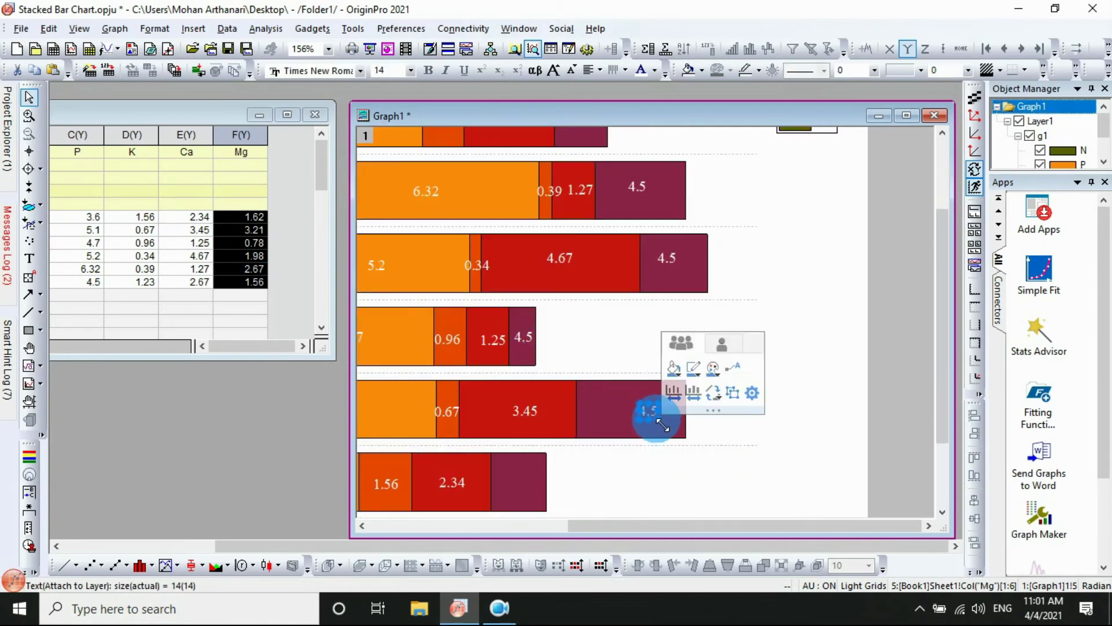
left_click_drag(662, 425, 643, 417)
scroll(583, 432, "down", 1)
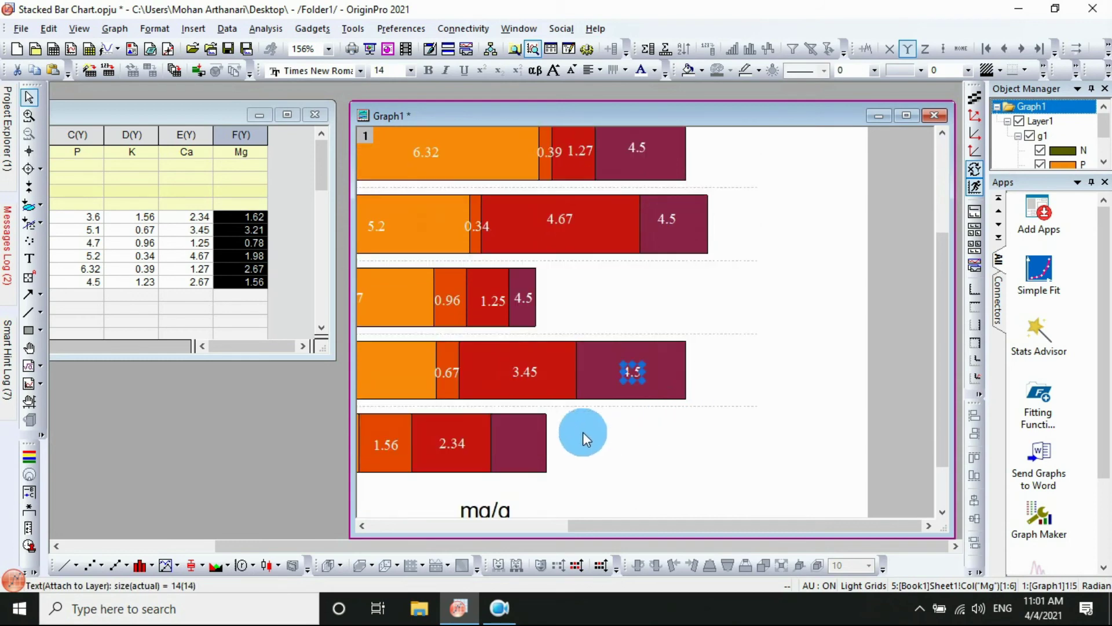
left_click(522, 438)
key("ctrl+v")
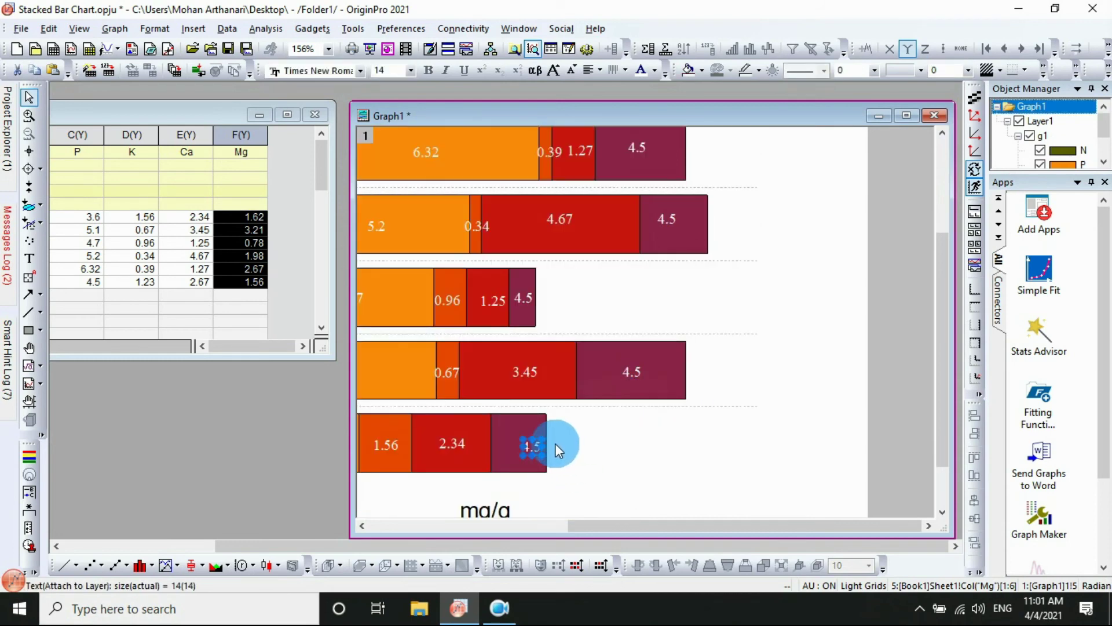
left_click_drag(540, 452, 527, 450)
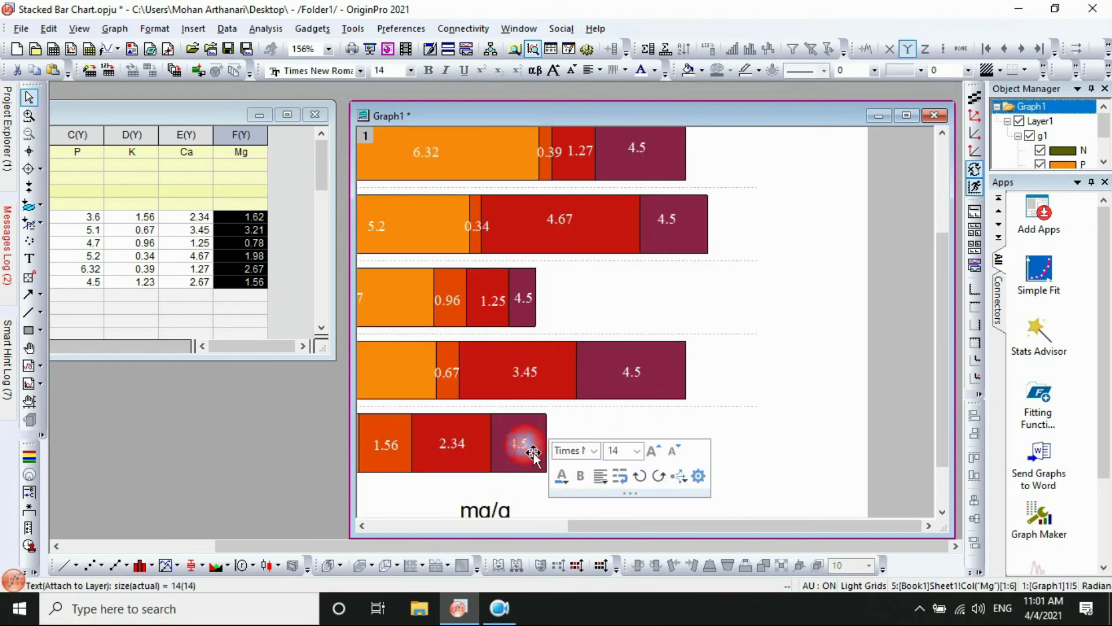
left_click(687, 432)
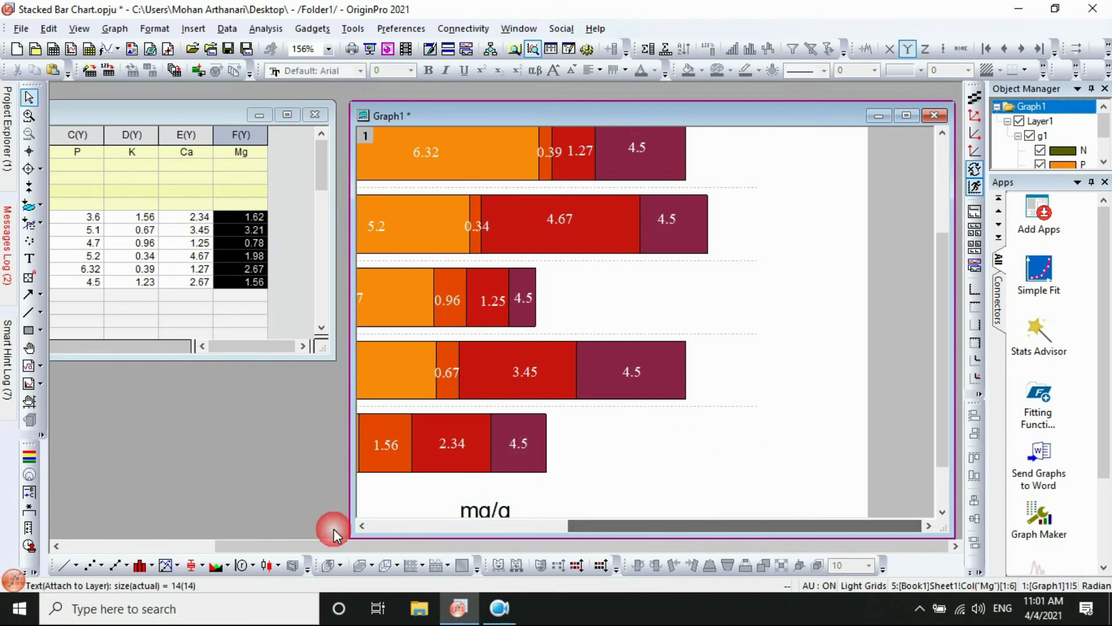
Change the Mg label on the lowest bar, below E1, to 1.56
left_click_drag(612, 527, 659, 522)
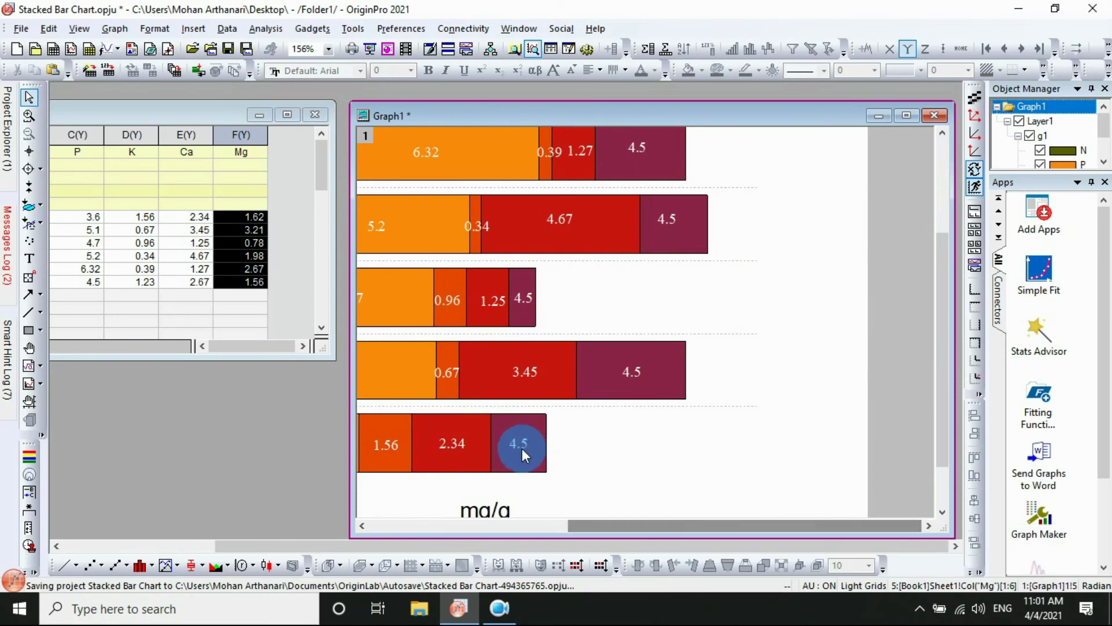
double_click(517, 444)
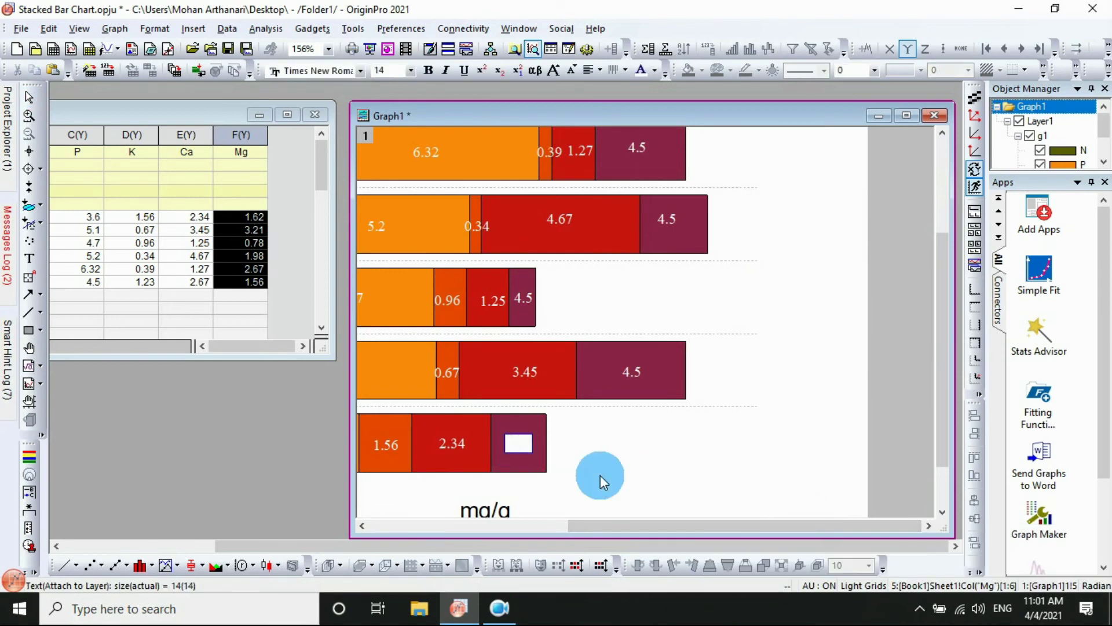
key("ctrl+a")
key("BackSpace")
type("1.62")
Change the Mg label on the E1 bar to 2.67
left_click(628, 369)
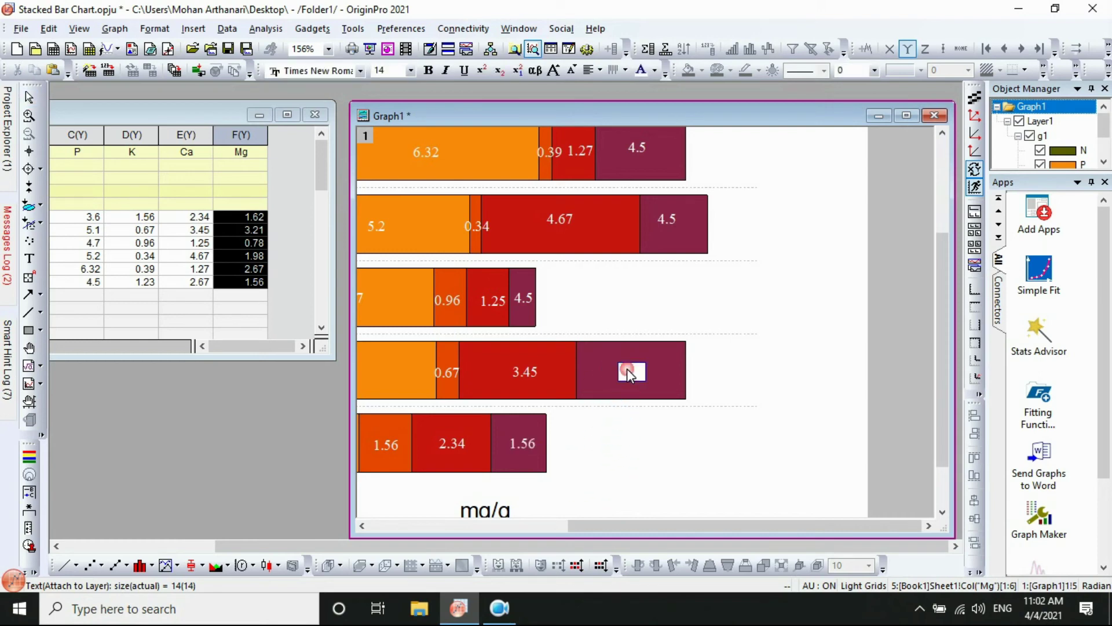
left_click(631, 374)
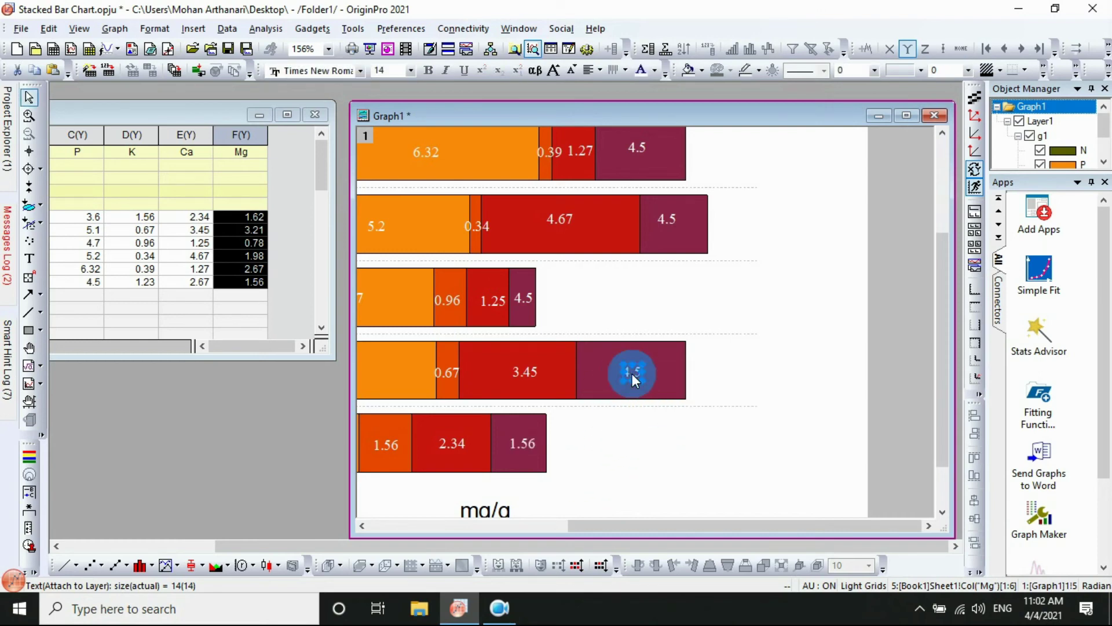
left_click(632, 373)
left_click(631, 373)
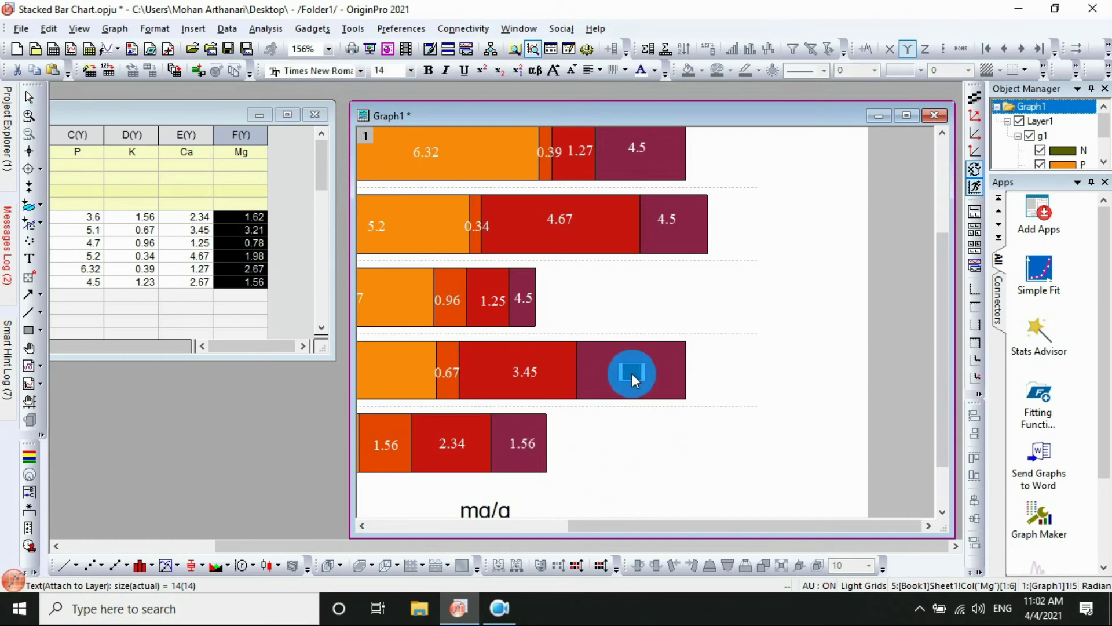
key("BackSpace")
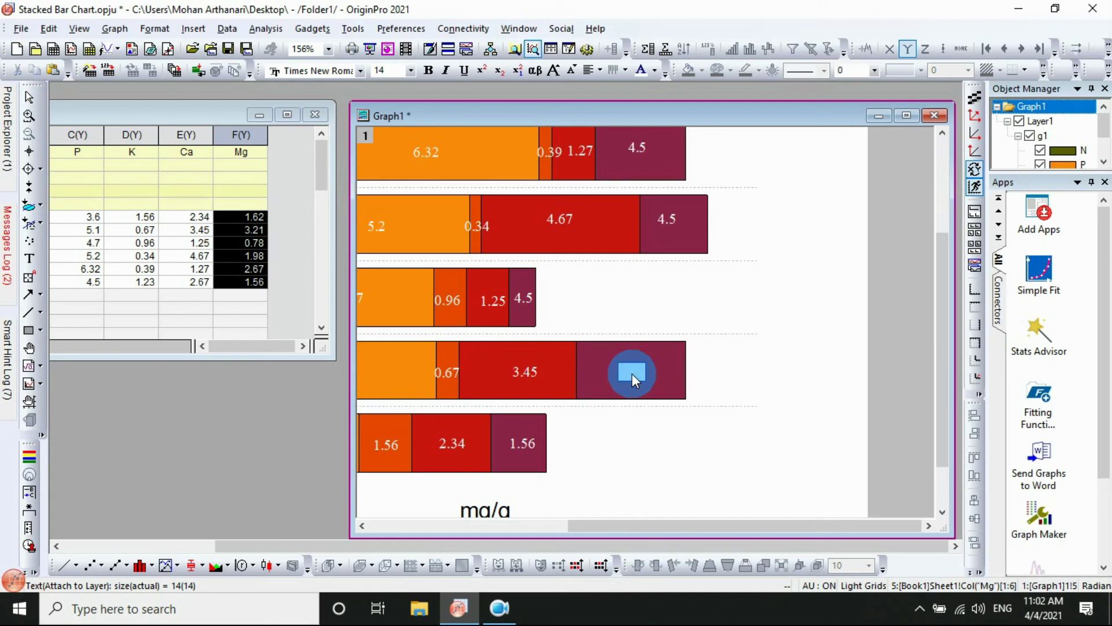
type("2.67")
left_click(572, 319)
Change the Mg label on the E2 bar to 1.98 and shift it to fit inside its segment
left_click(527, 298)
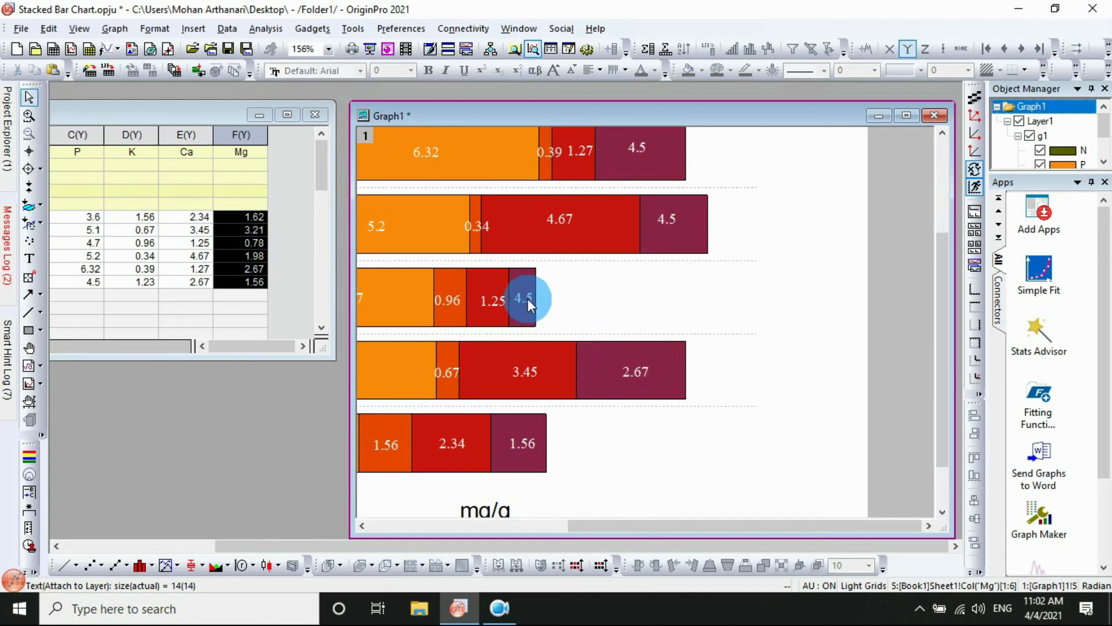
left_click(527, 298)
double_click(527, 297)
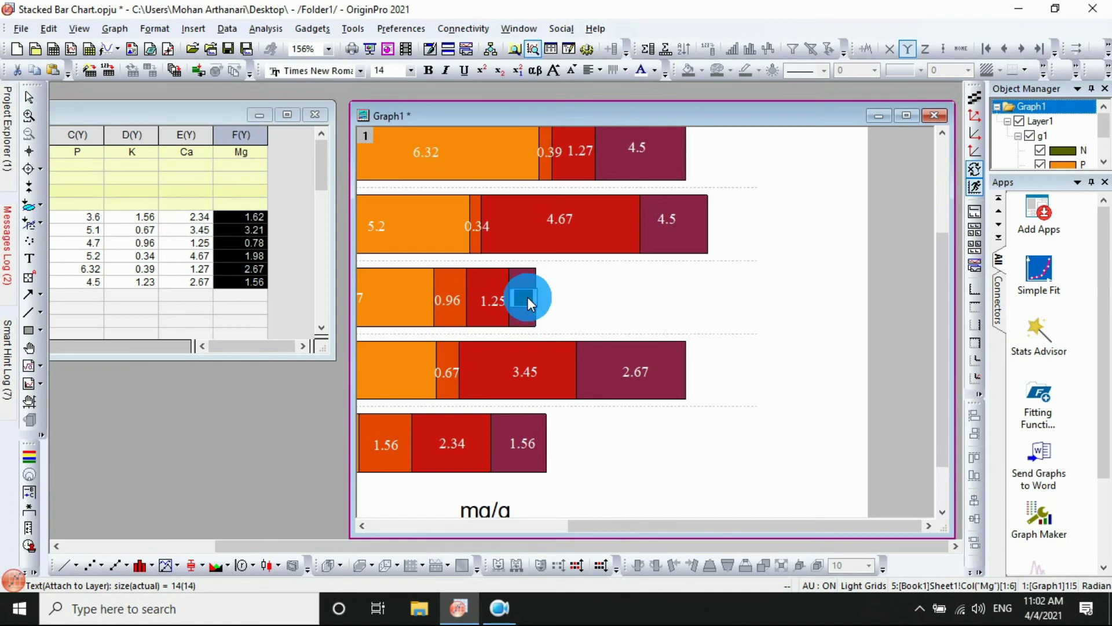
key("BackSpace")
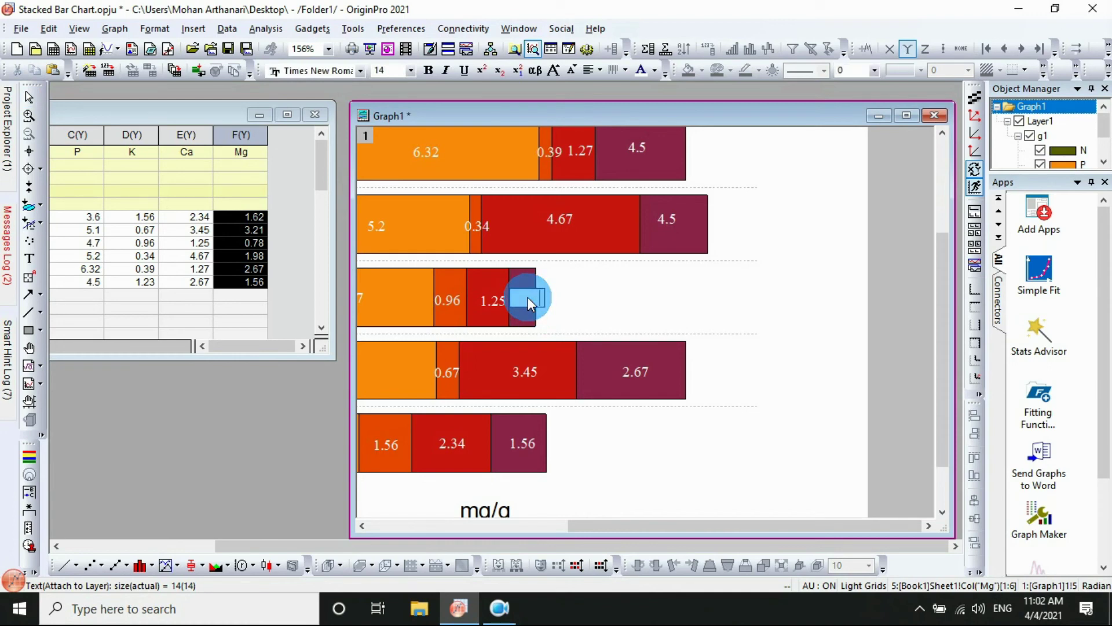
left_click(641, 293)
mouse_move(666, 219)
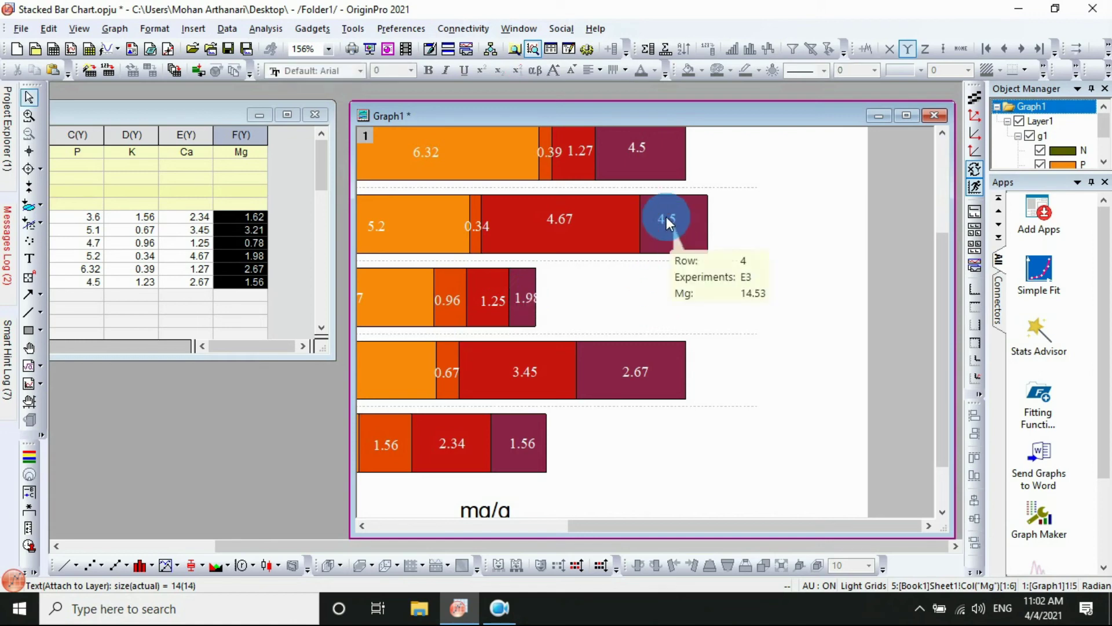
left_click(528, 297)
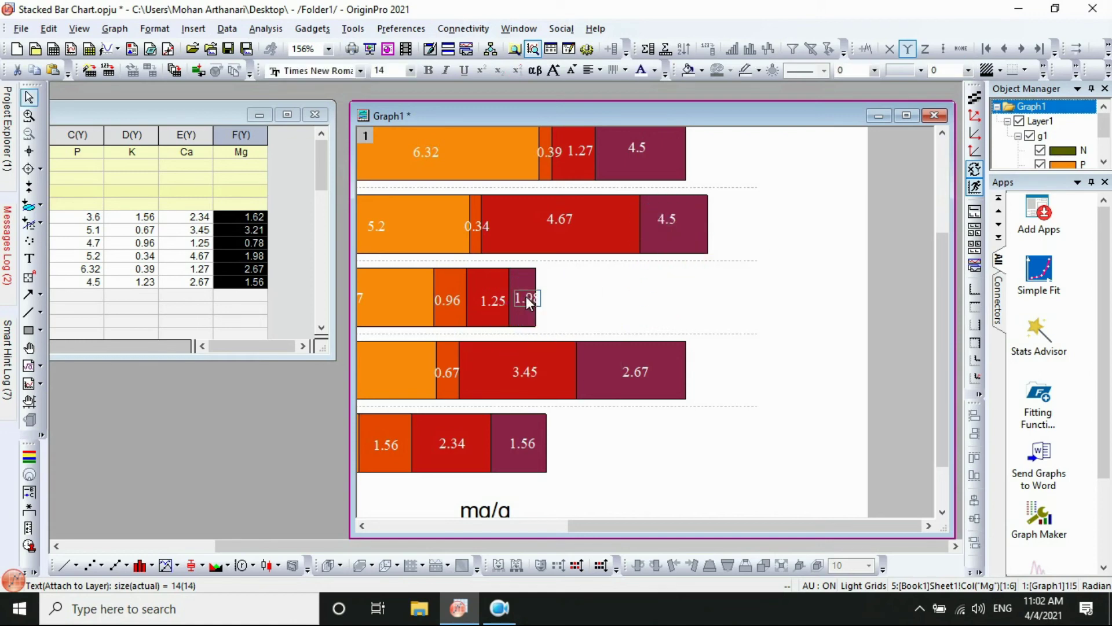
Change the Mg label on the E3 bar to 0.78
double_click(669, 219)
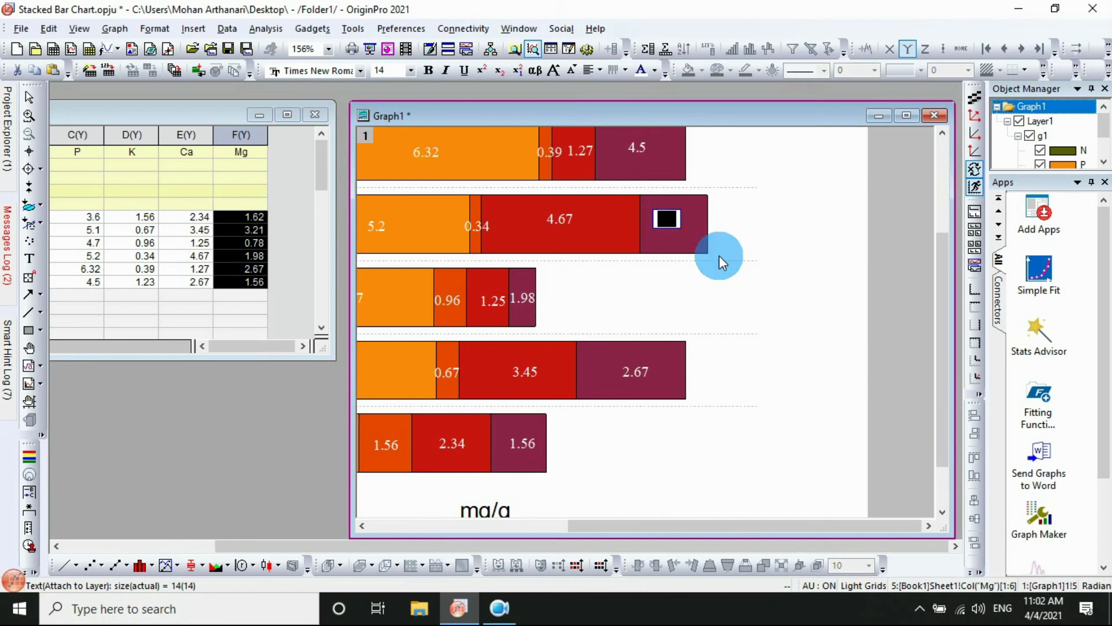
key("Delete")
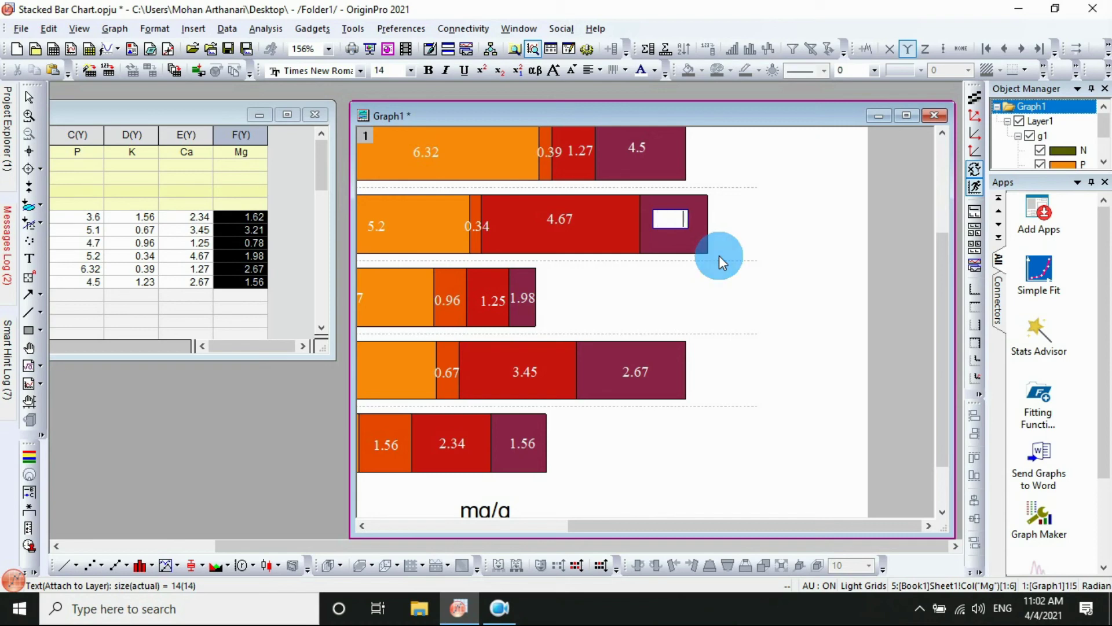
left_click(804, 245)
Change the Mg label on the E4 bar to 2.67
scroll(804, 246, "up", 3)
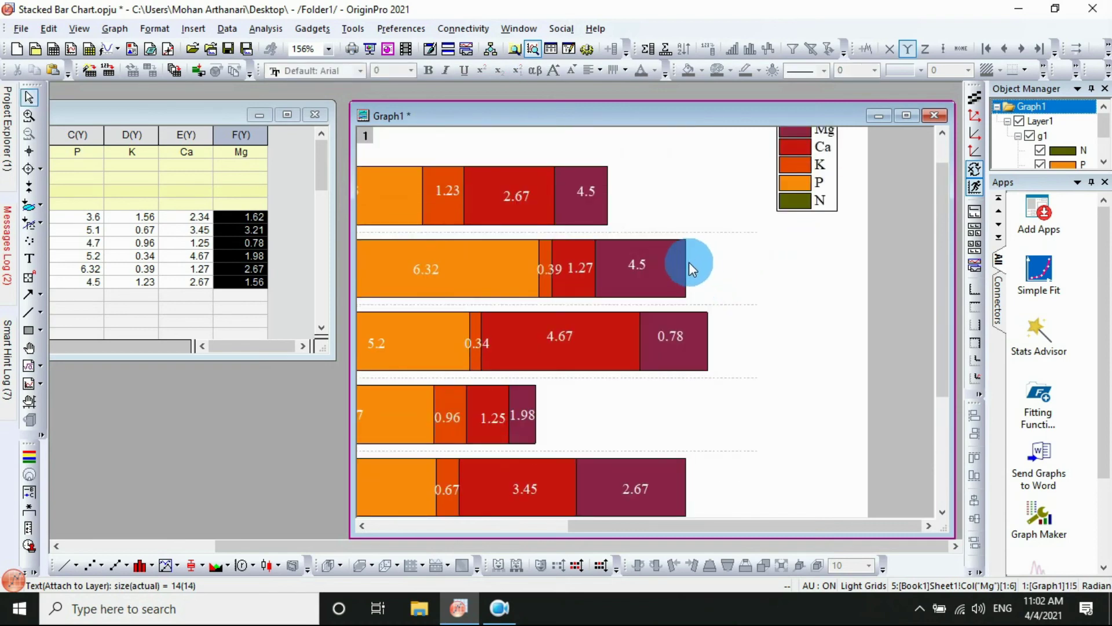
left_click(637, 264)
left_click(637, 264)
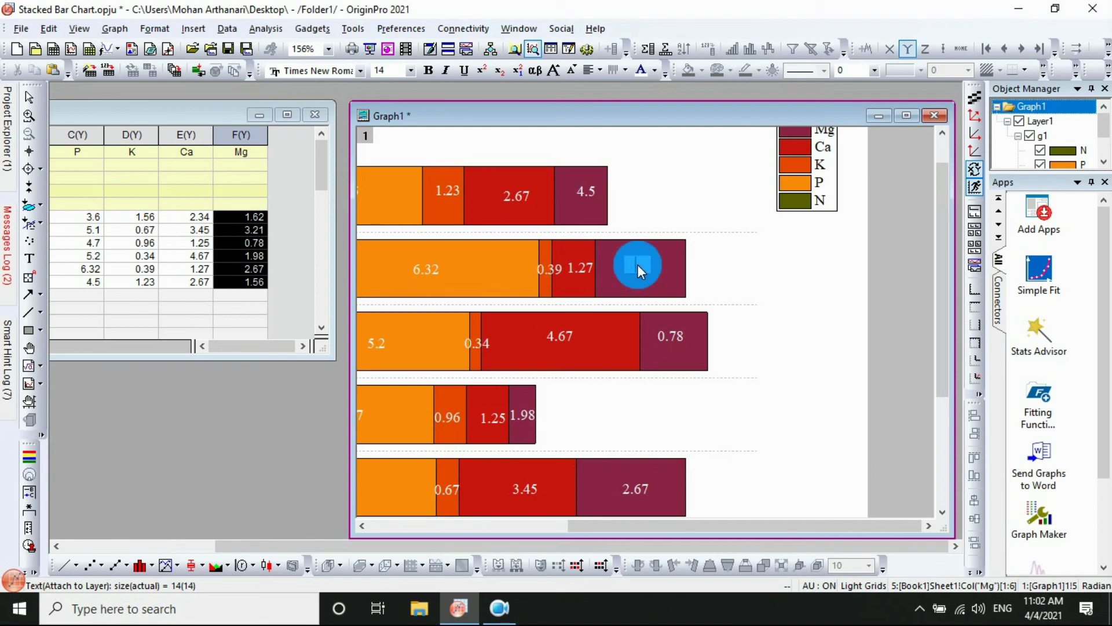
left_click_drag(747, 526, 546, 526)
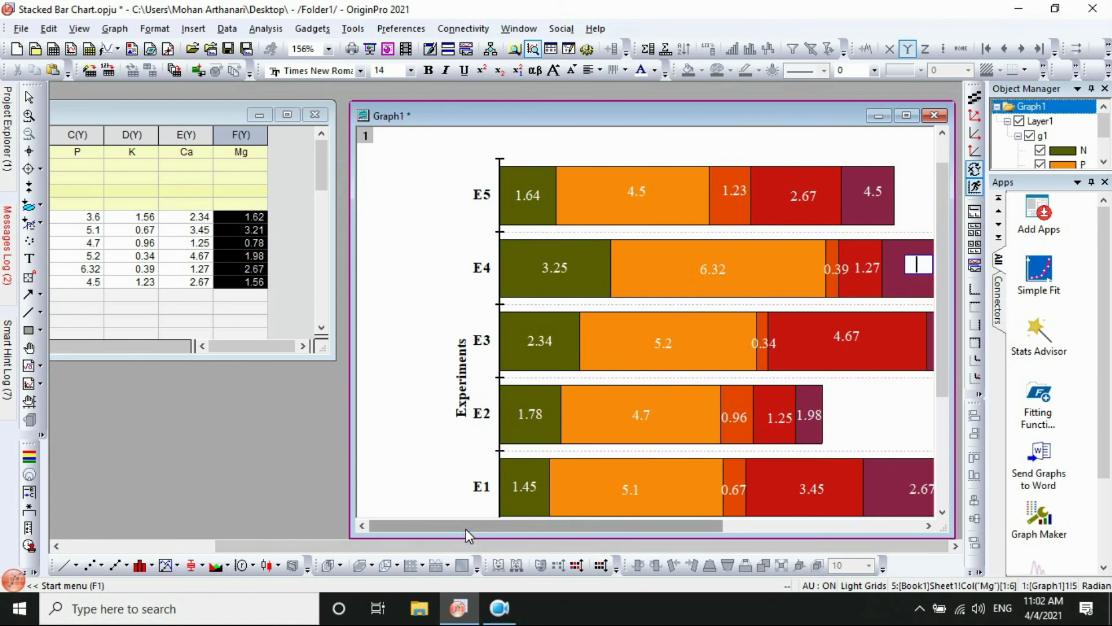
left_click_drag(465, 528, 783, 526)
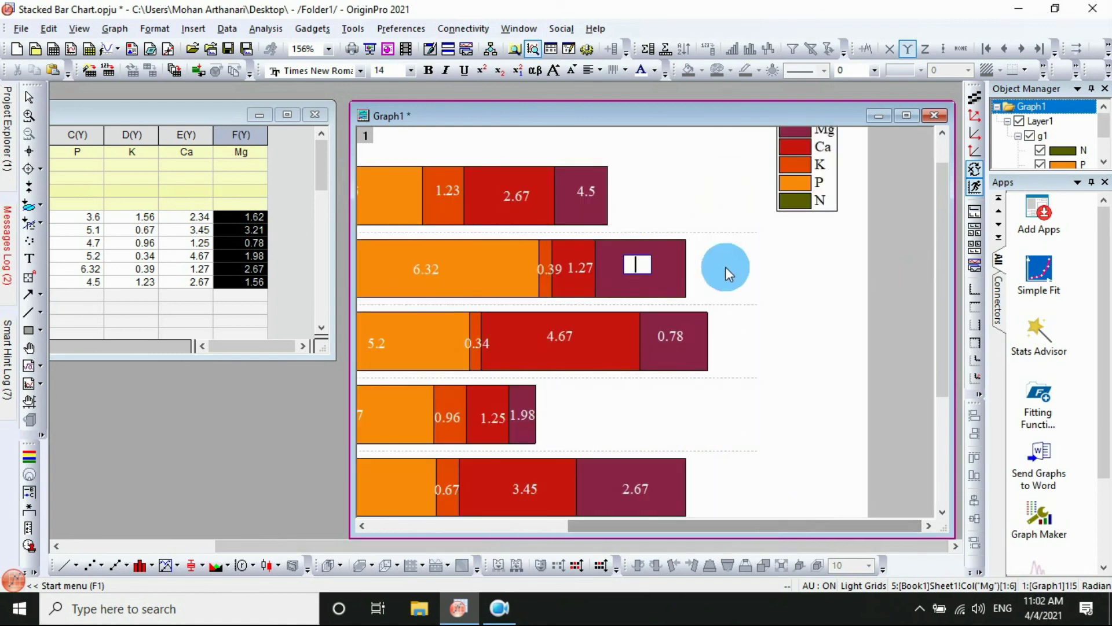
mouse_move(665, 262)
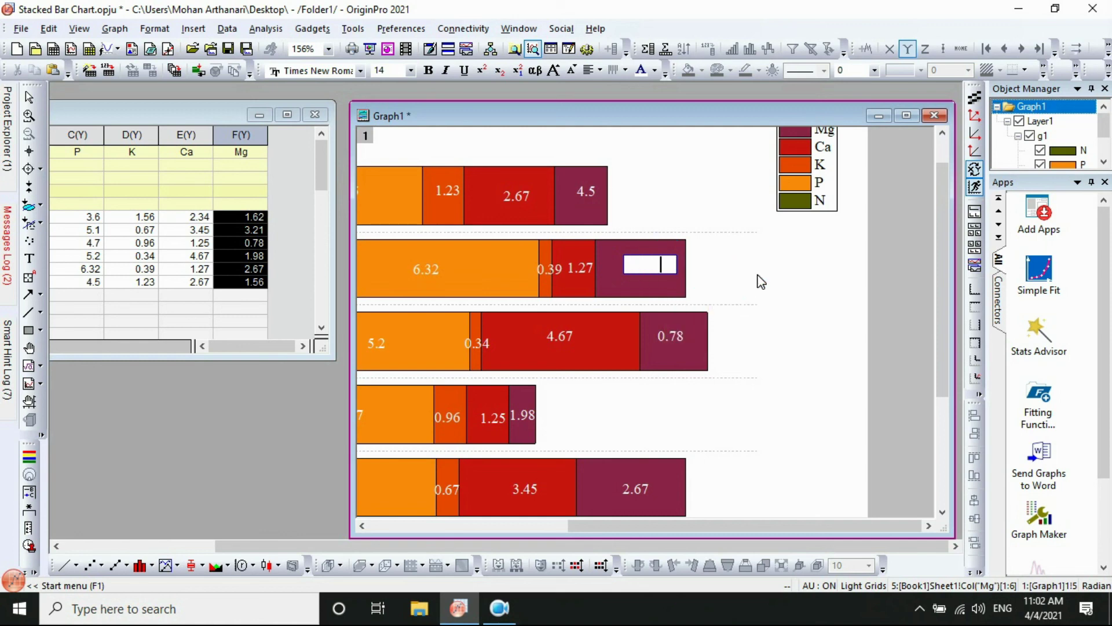
left_click(757, 281)
double_click(651, 267)
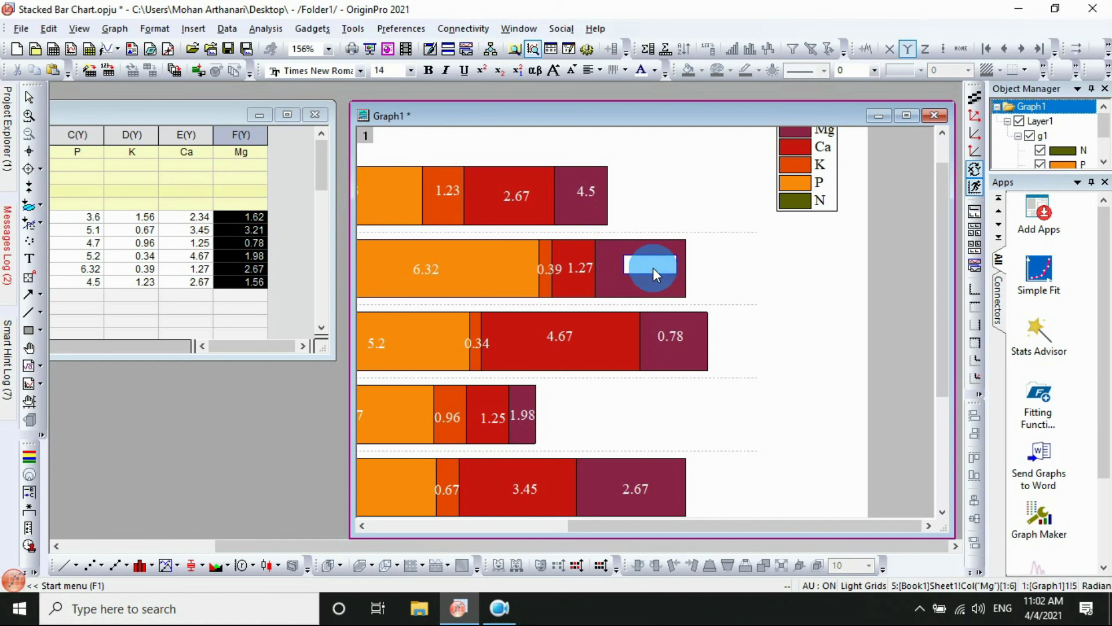
type("2.67")
left_click(760, 266)
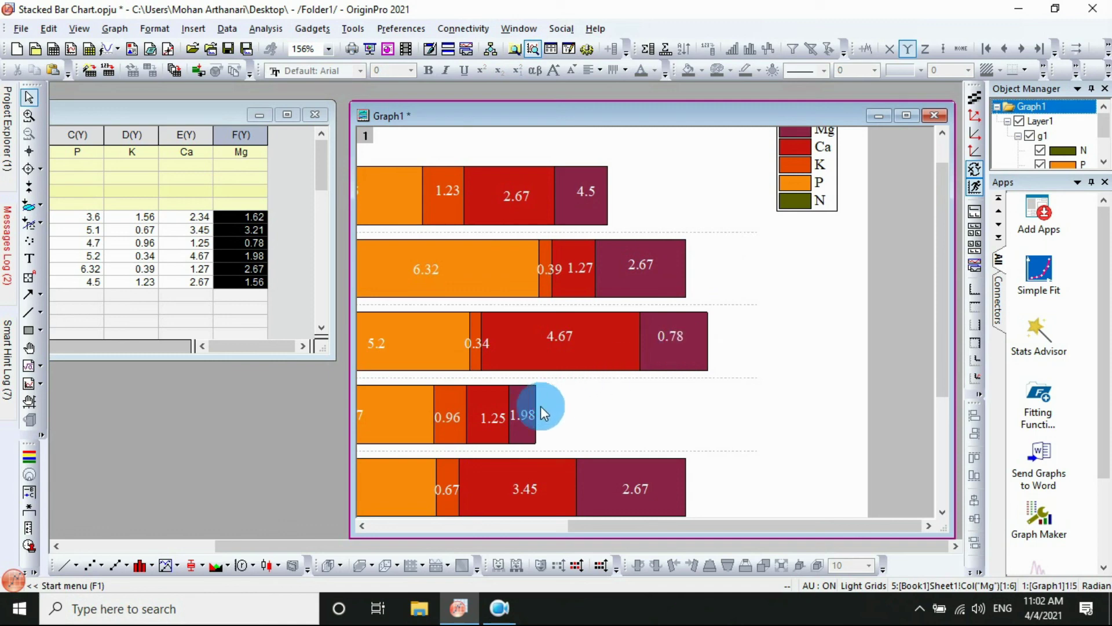
Change the Mg label on the E5 bar to 1.56
double_click(582, 191)
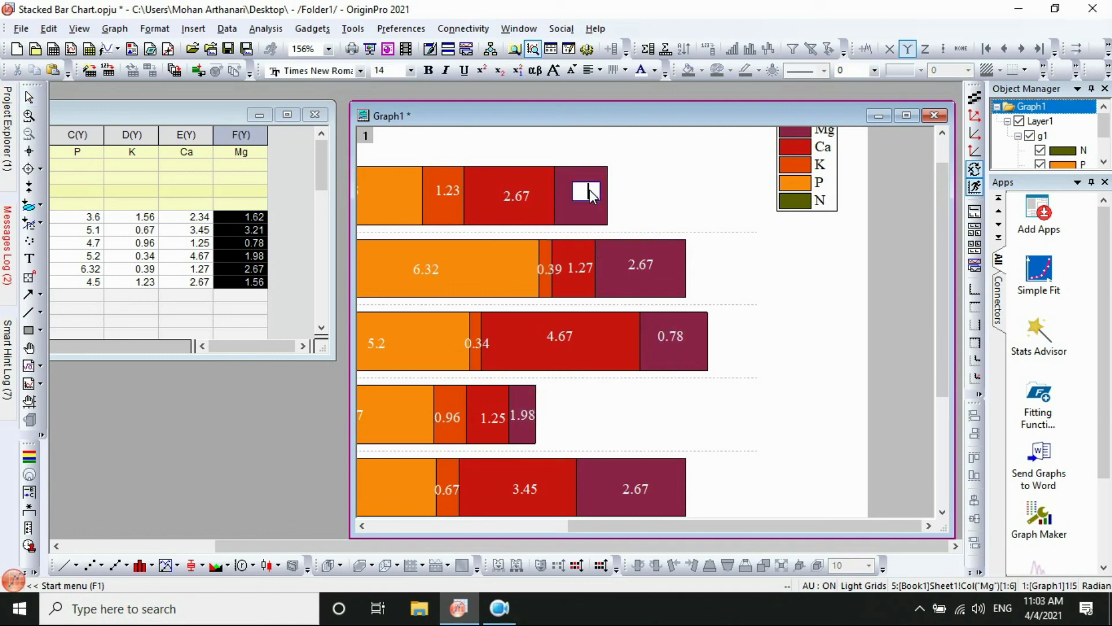
left_click(630, 253)
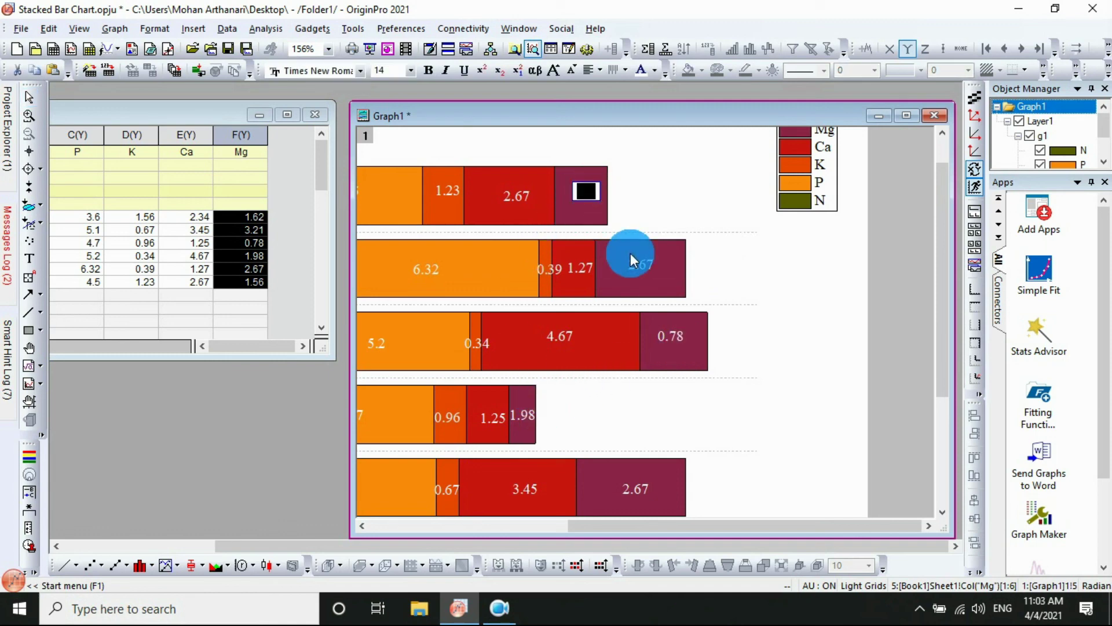
type("1.56")
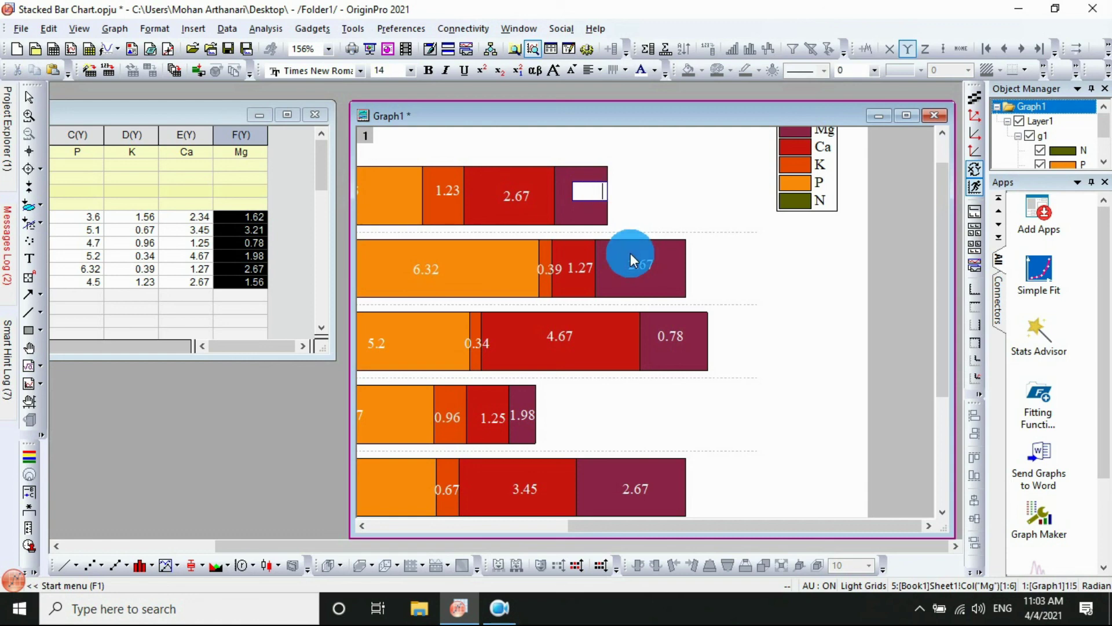
left_click(786, 280)
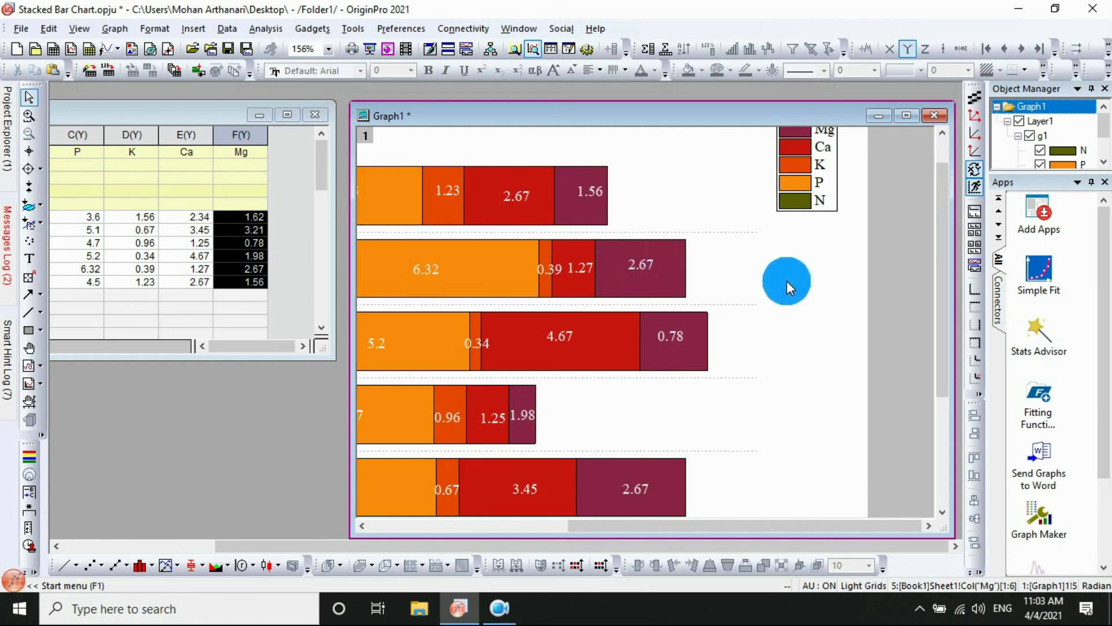
Review the whole chart at 100% zoom in the maximized graph window, and restore the window slightly closer to the worksheet
left_click(900, 119)
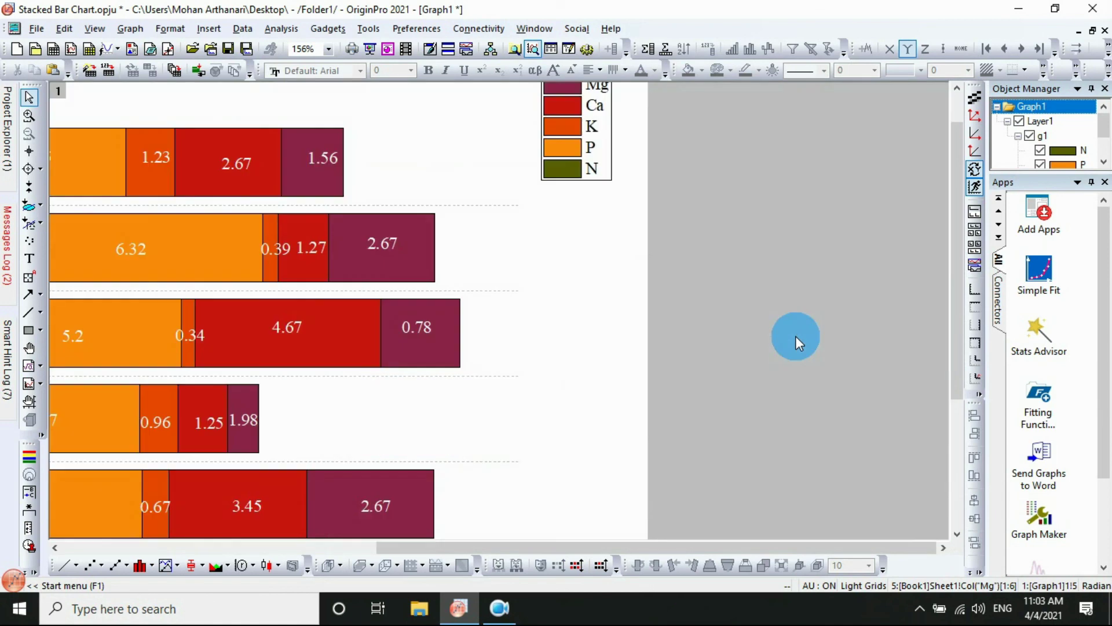
left_click(701, 548)
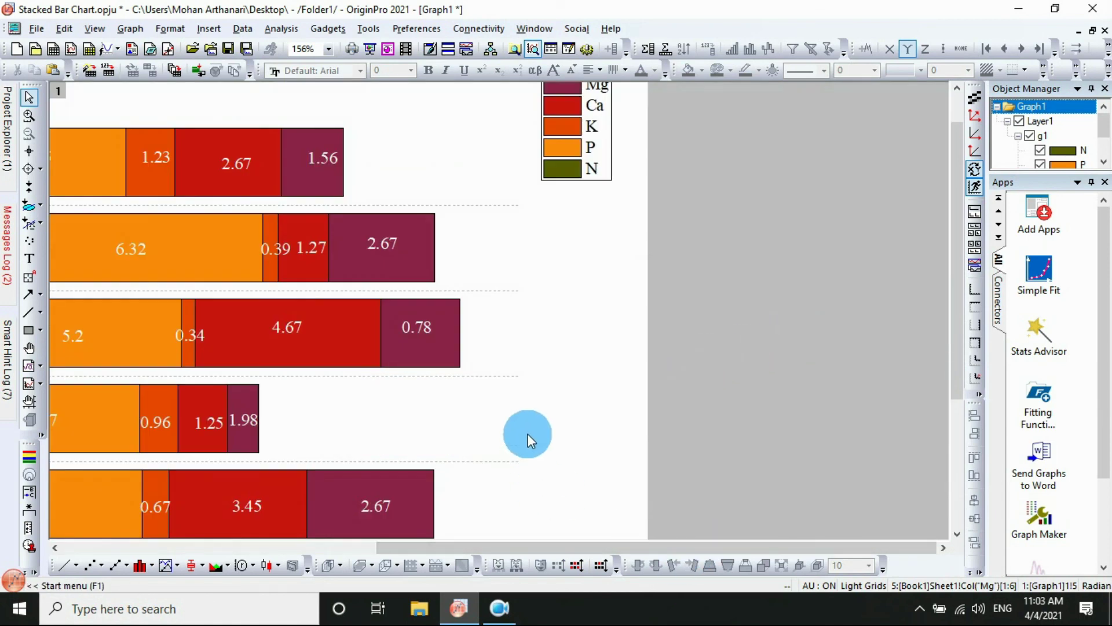
scroll(527, 433, "down", 2)
scroll(524, 419, "down", 1)
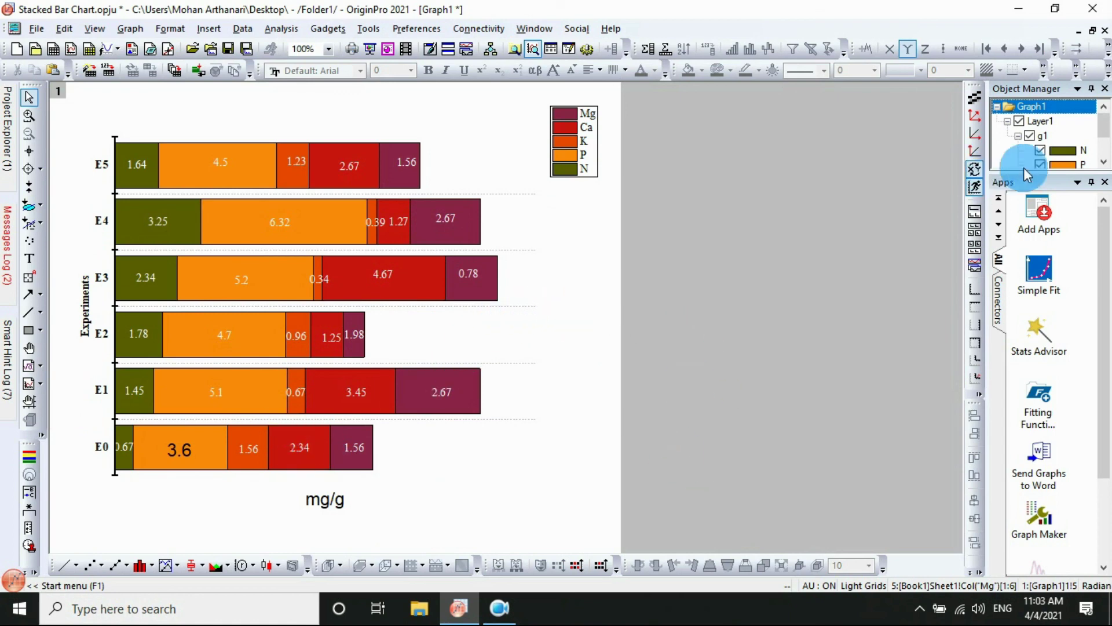
left_click(1092, 30)
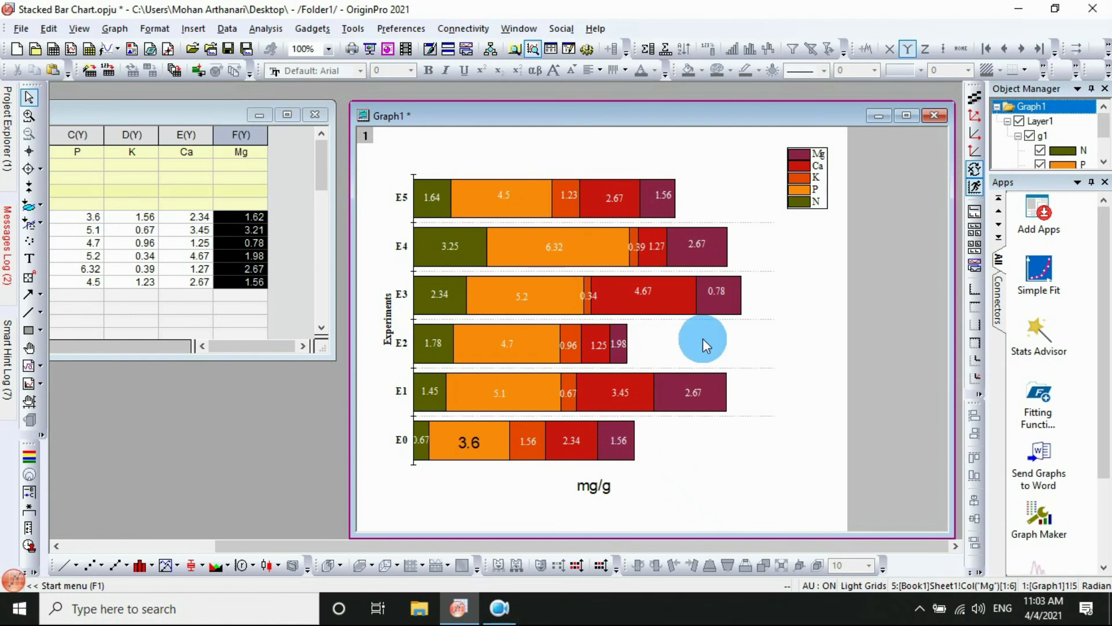
left_click_drag(714, 110, 671, 103)
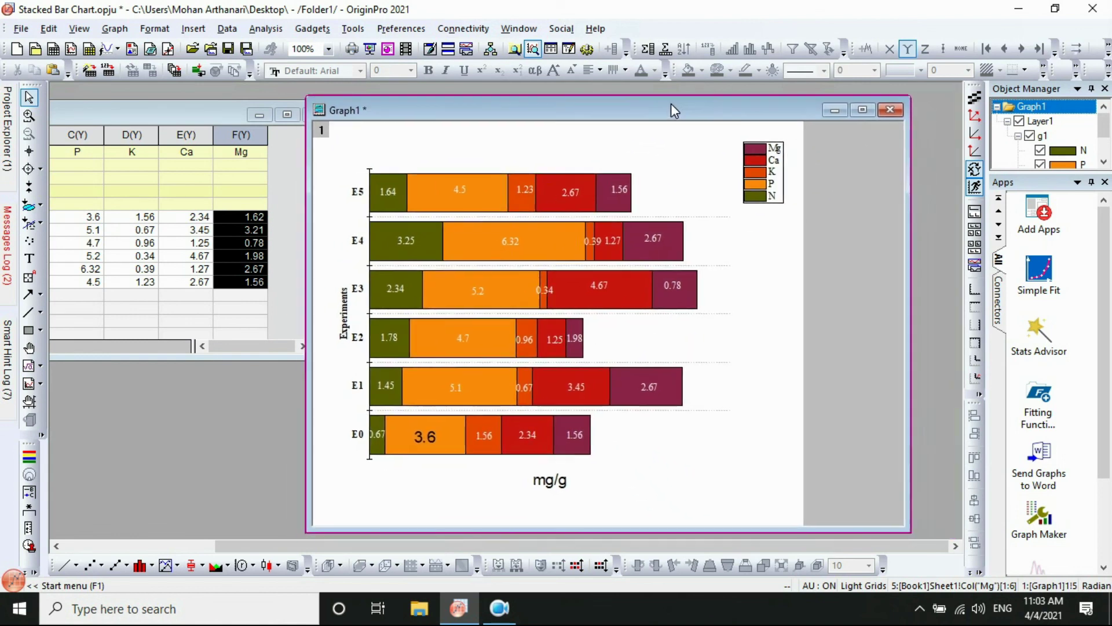